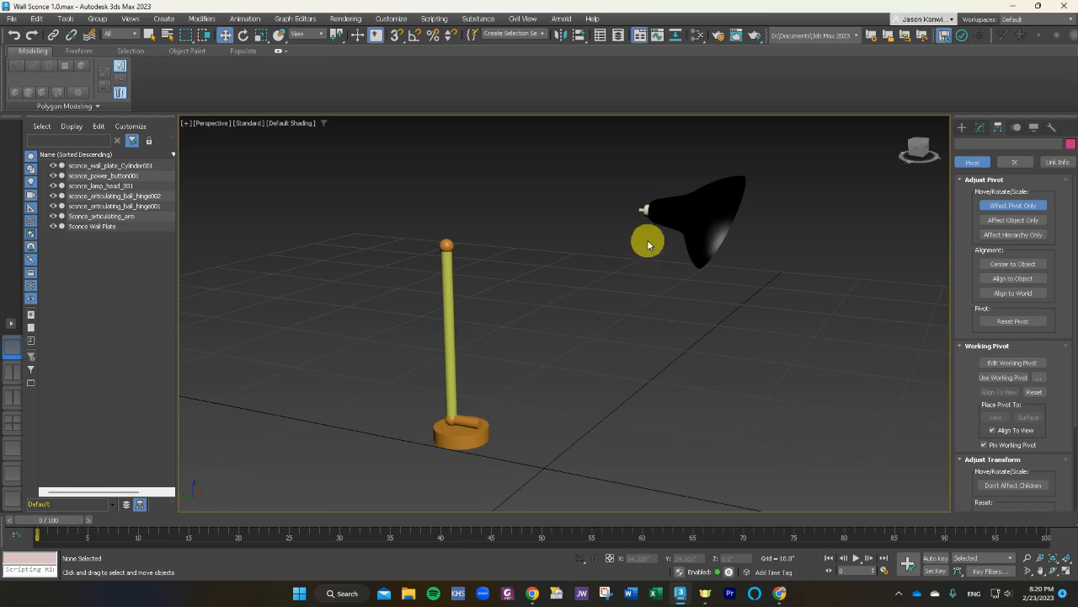
Turn off Affect Pivot Only so that whole objects can be transformed again.
left_click(688, 207)
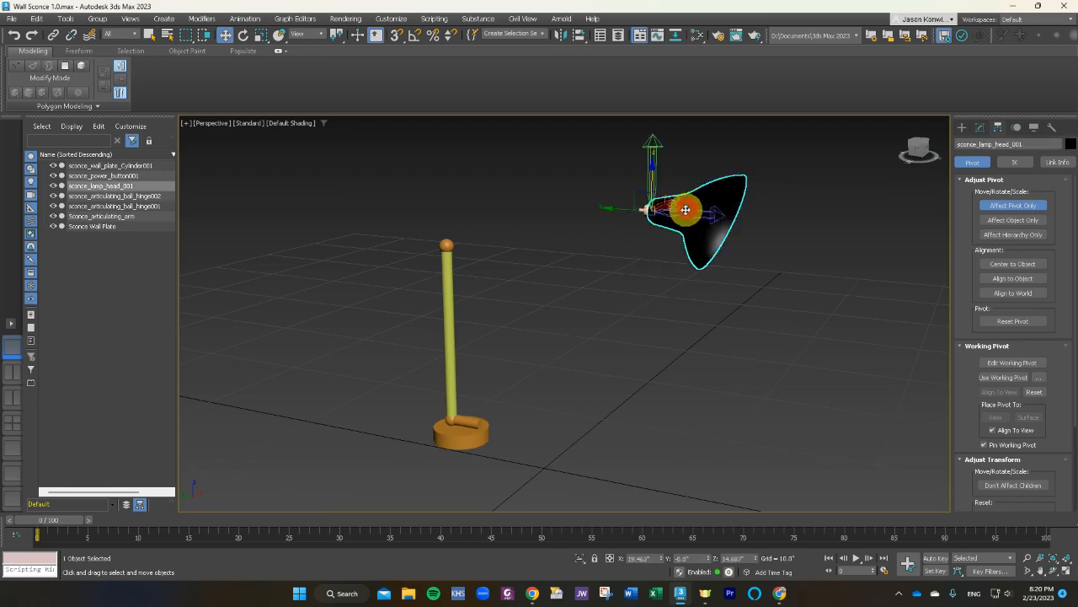
left_click(633, 288)
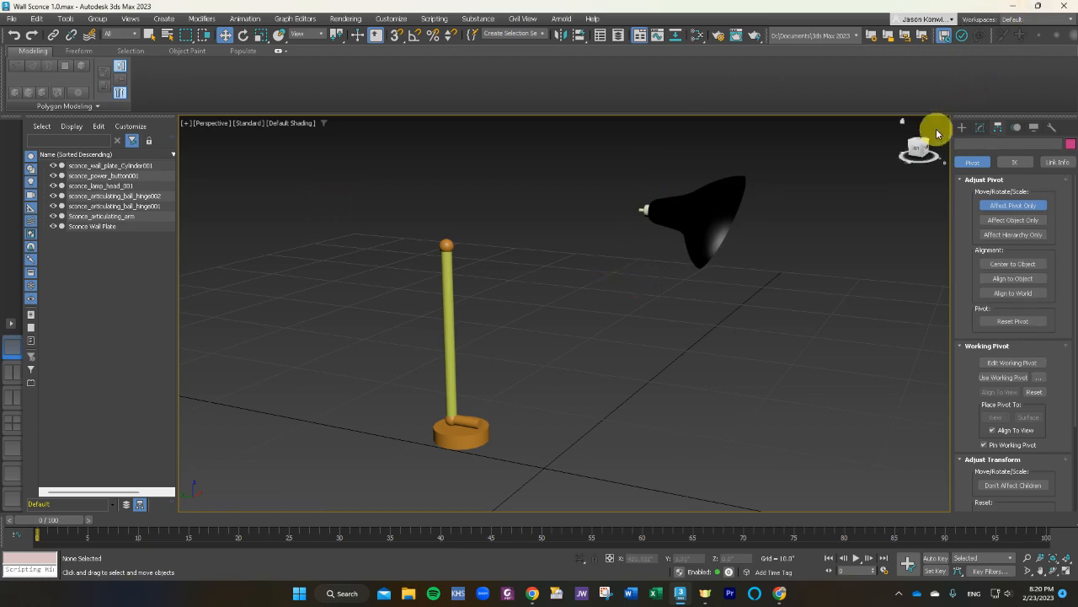
left_click(994, 206)
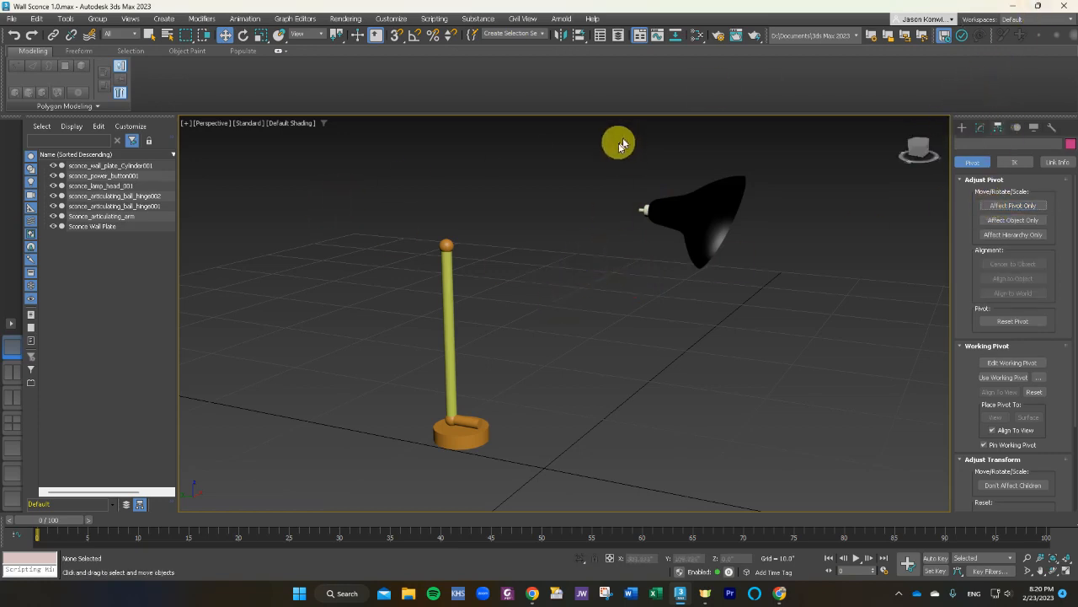
Group the lamp head and power button under the name sconce_lamp_shade and expand the group in the scene list.
left_click_drag(599, 170, 754, 276)
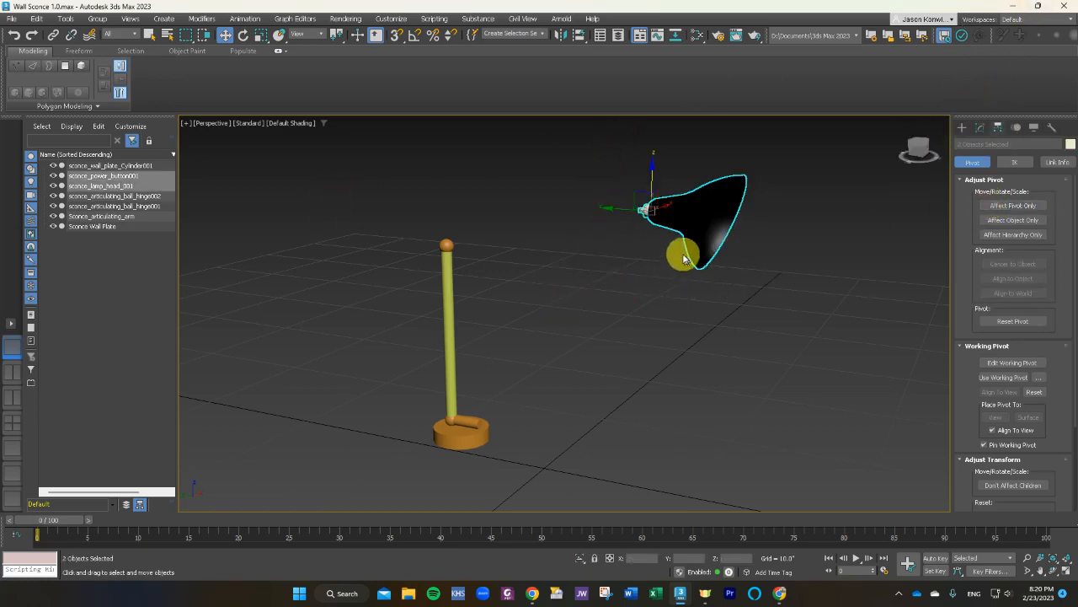
scroll(683, 258, "up", 3)
scroll(681, 240, "down", 2)
middle_click_drag(686, 208, 658, 281)
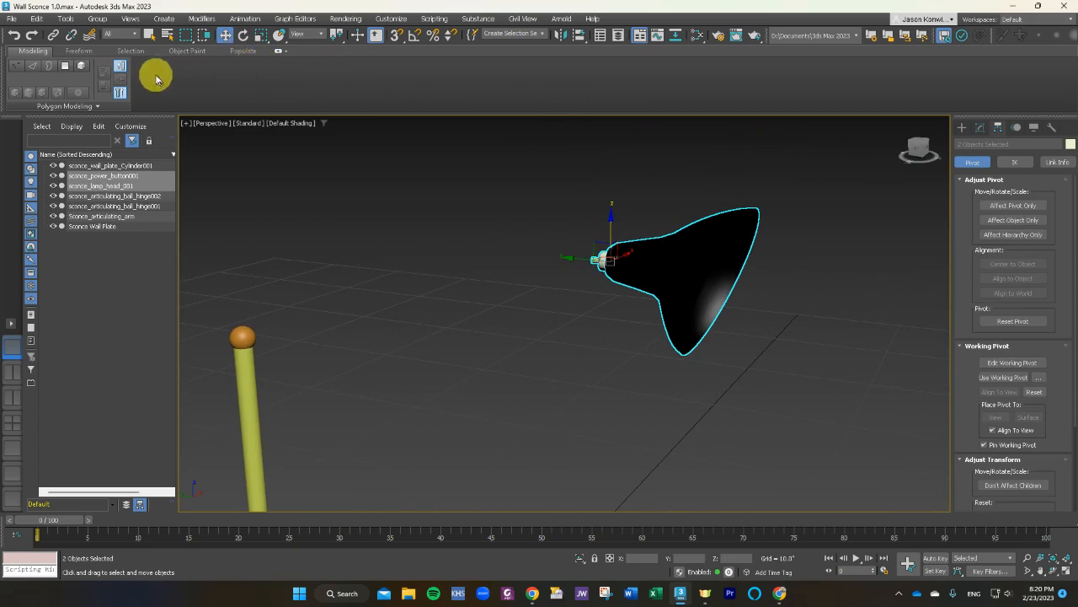
left_click(100, 20)
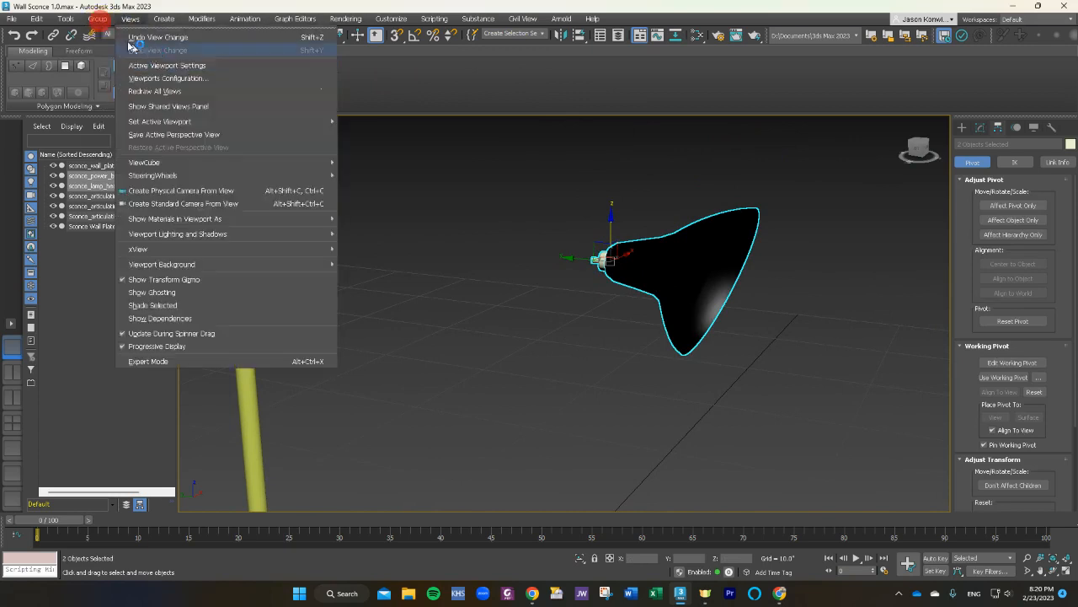
left_click(116, 38)
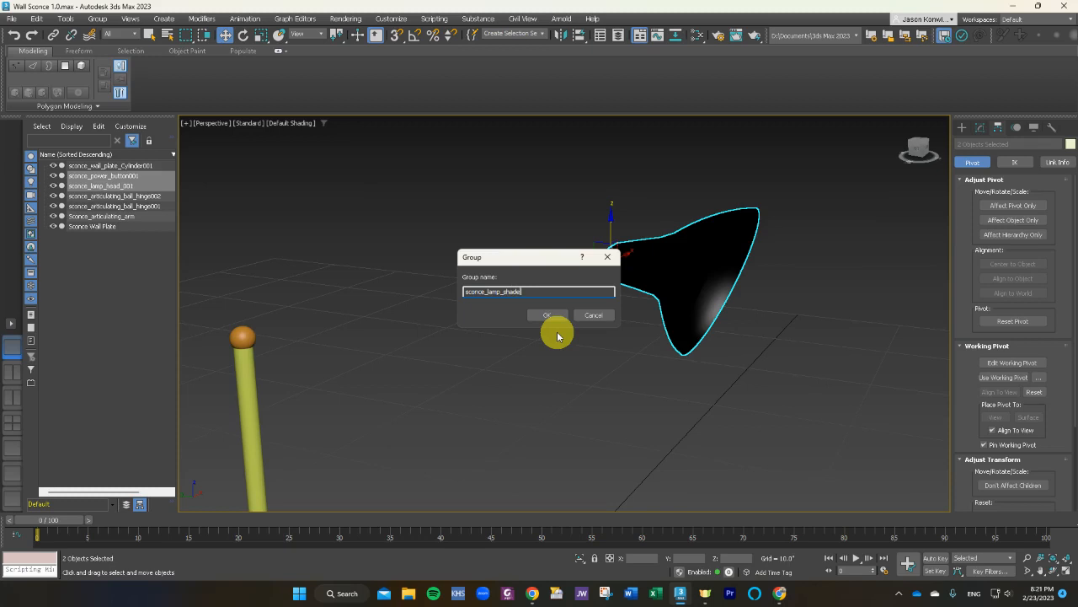
key("Return")
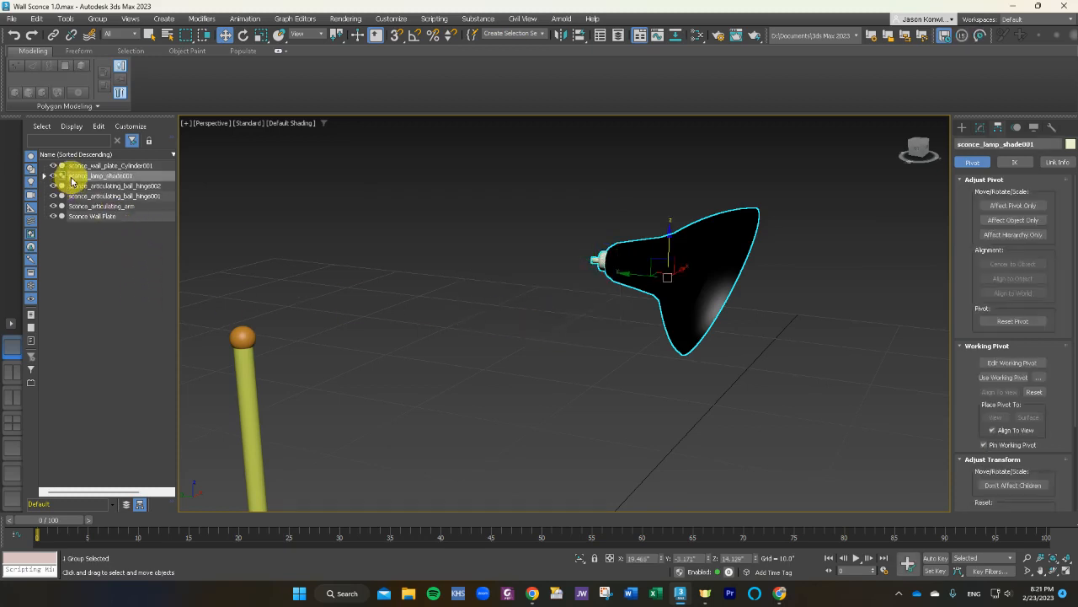
left_click(44, 175)
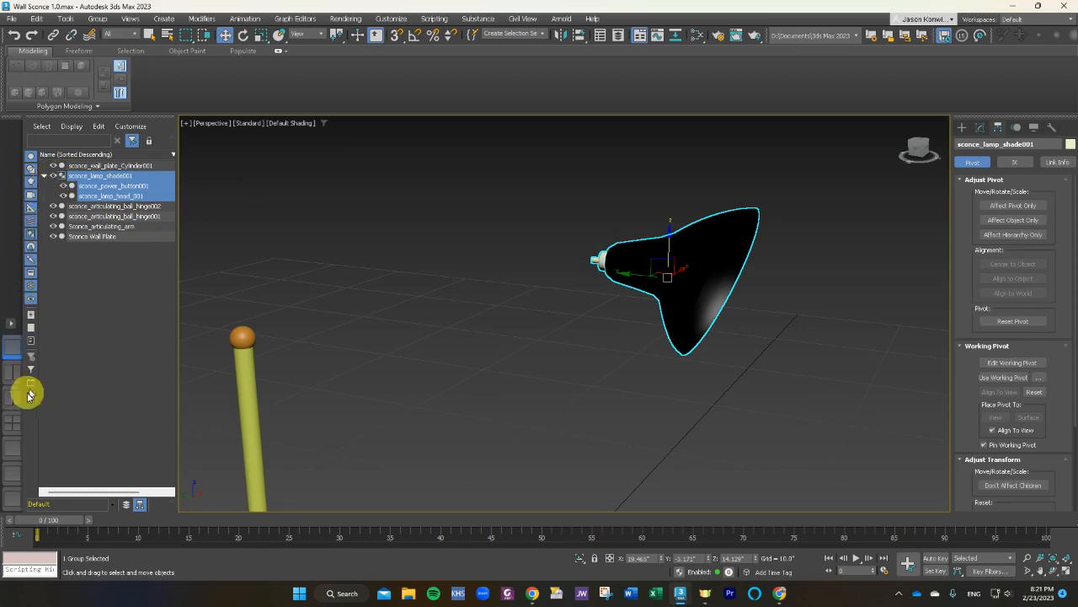
Switch to the four-view layout and move the lamp shade group horizontally over the arm in the Left view, to Y about 6.96 inches.
left_click(19, 421)
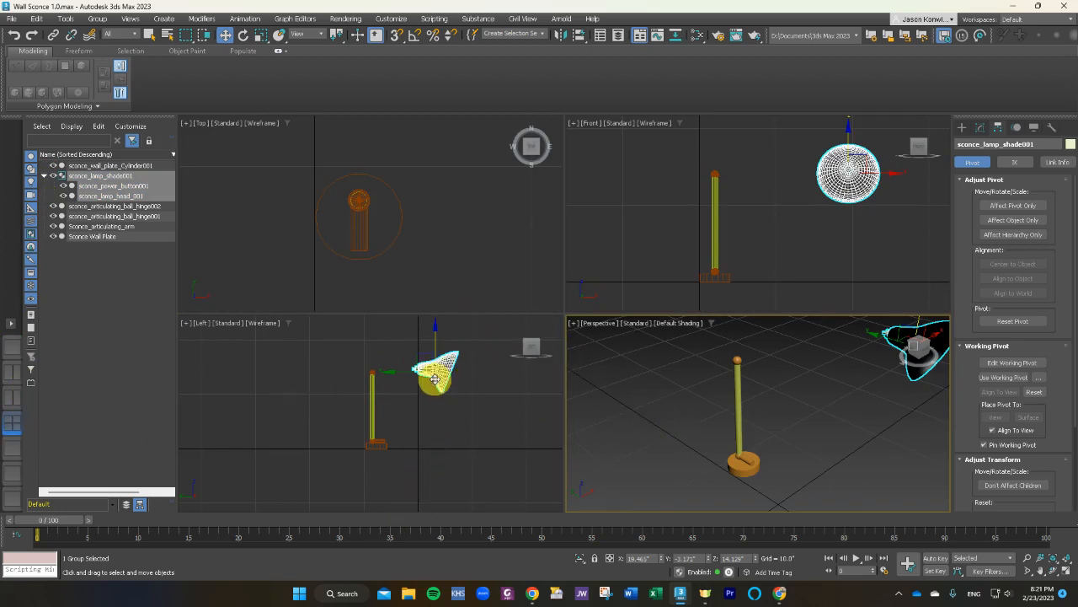
scroll(435, 380, "down", 2)
scroll(435, 383, "up", 1)
scroll(440, 371, "up", 2)
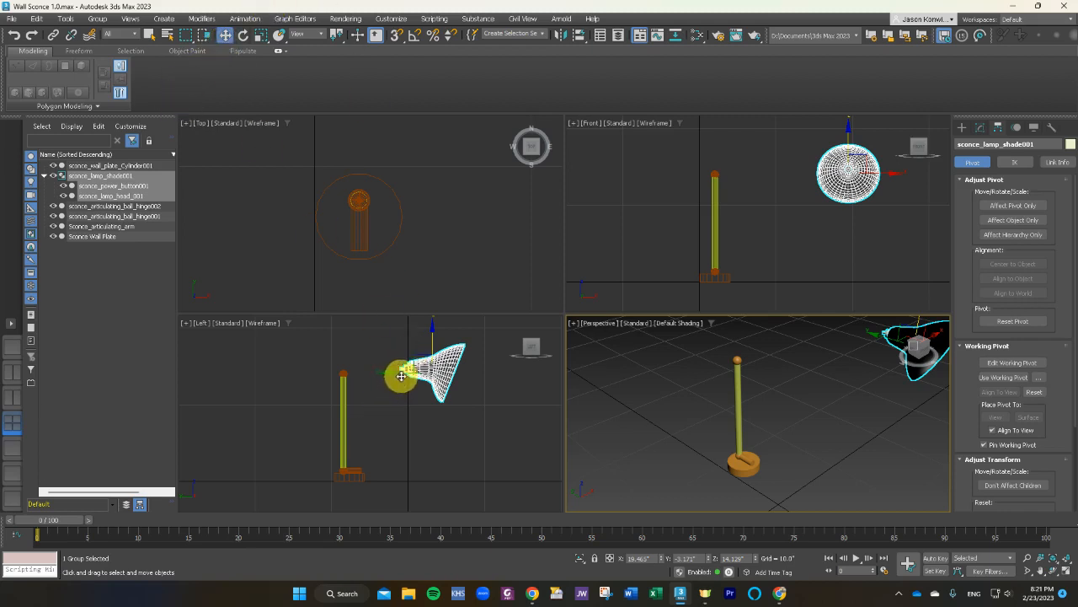
left_click_drag(401, 373, 354, 370)
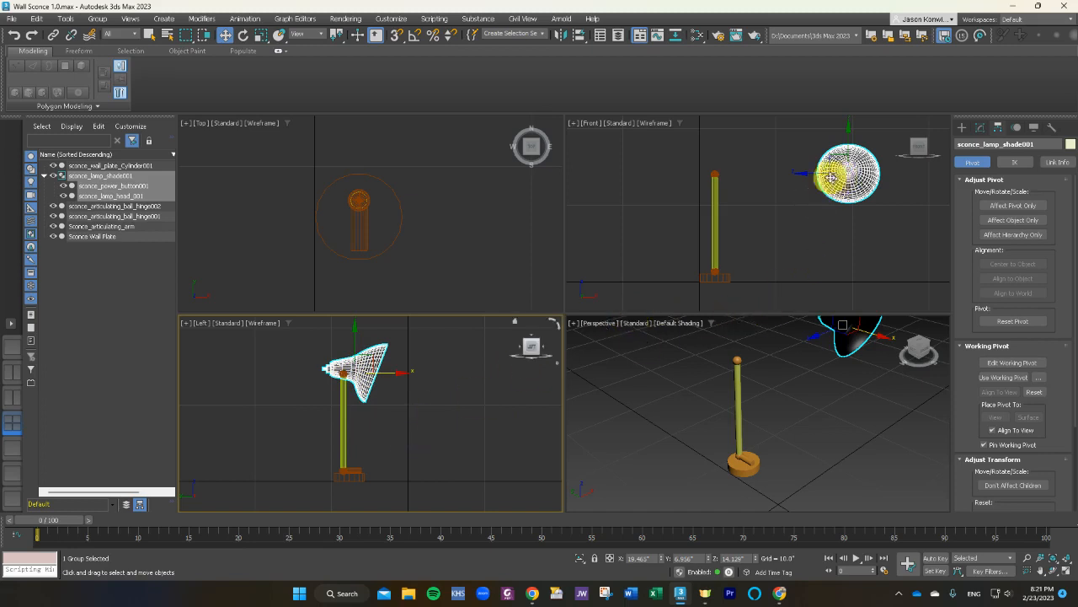
Move the lamp shade group in the Front view to centre it on the arm, at X about 2.03 and Z about 13.95 inches.
left_click(828, 169)
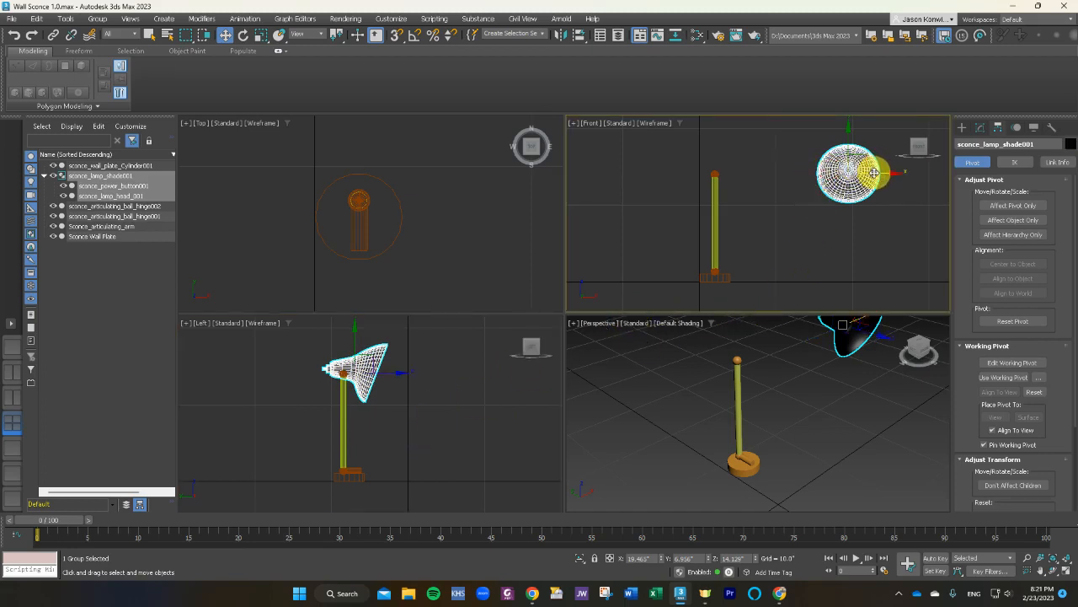
left_click_drag(877, 175, 744, 197)
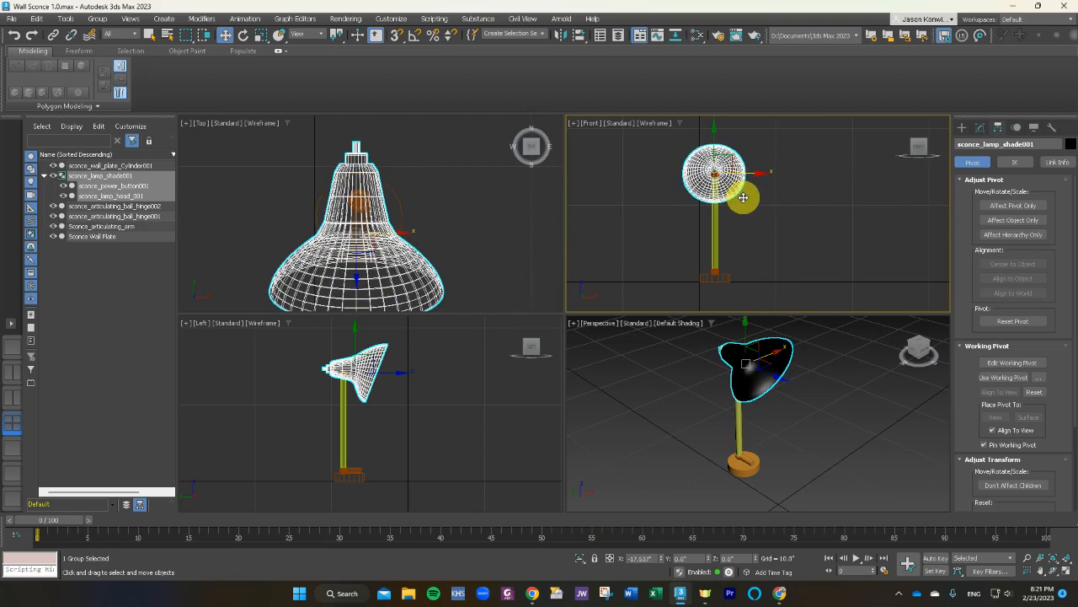
scroll(744, 197, "up", 8)
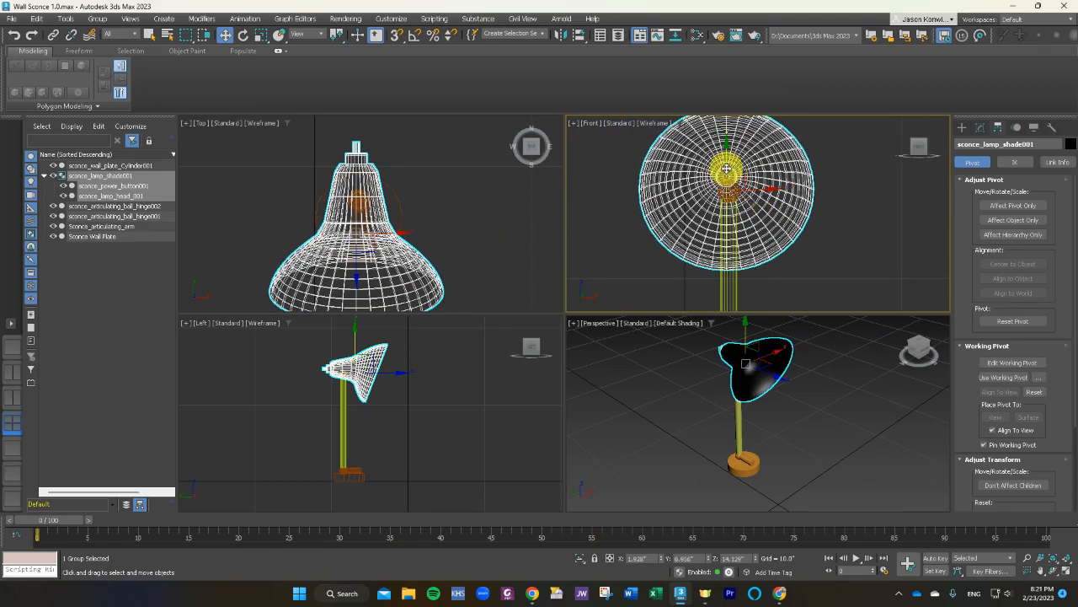
left_click_drag(726, 169, 758, 192)
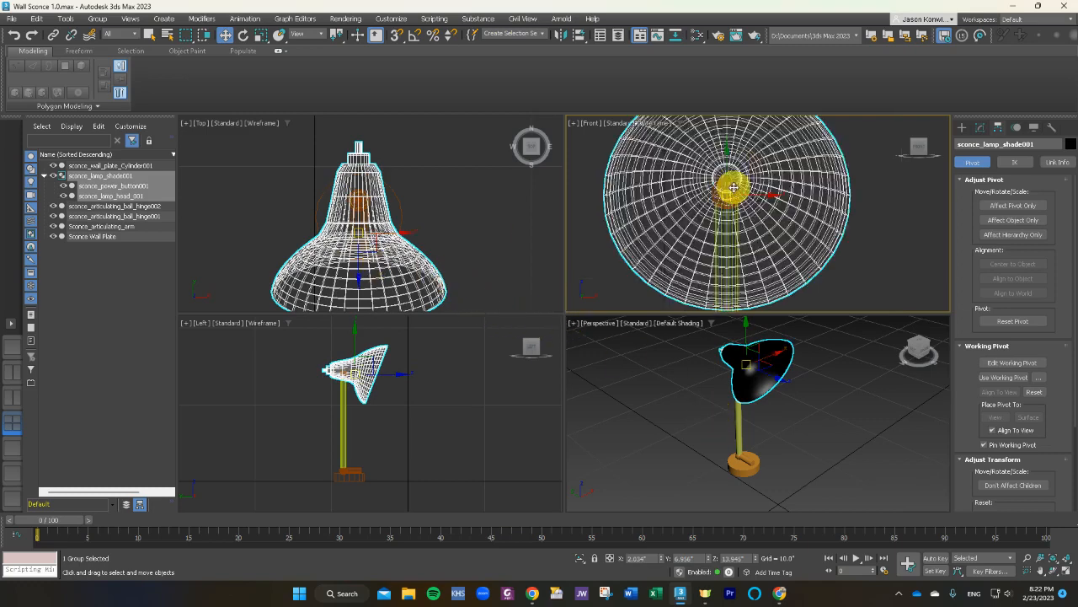
Raise the lamp shade group in the Left view to about Z 15 inches so it rests on the upper ball hinge.
scroll(724, 177, "up", 5)
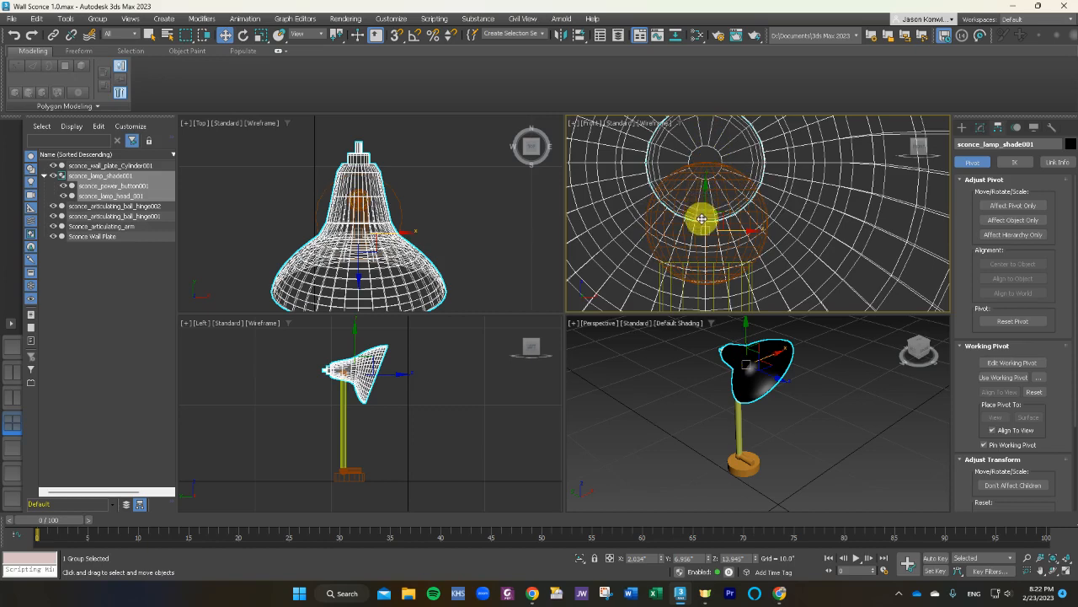
scroll(344, 386, "up", 2)
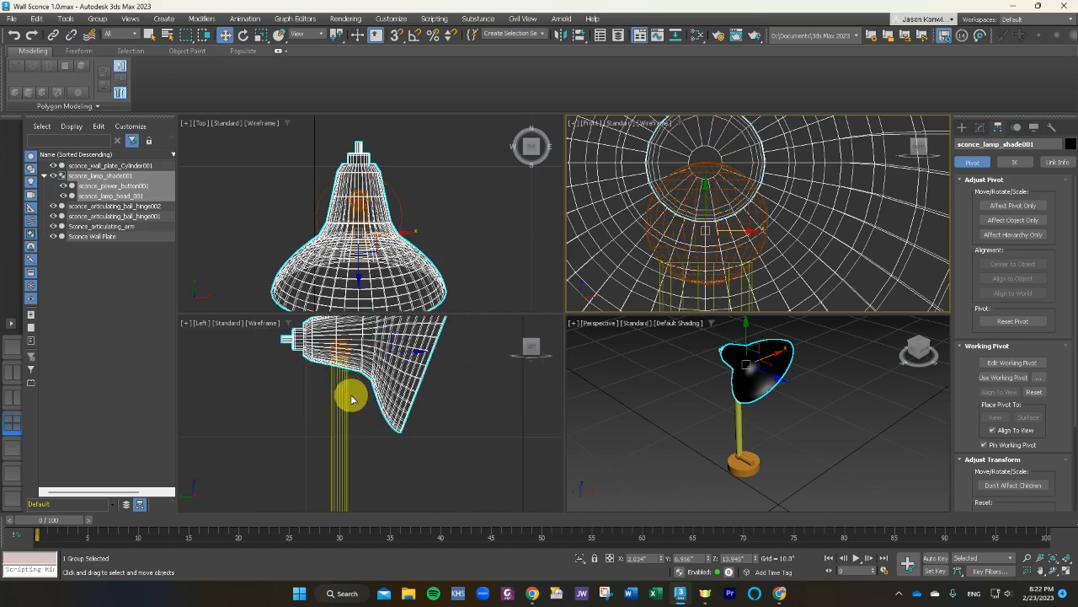
scroll(368, 409, "up", 3)
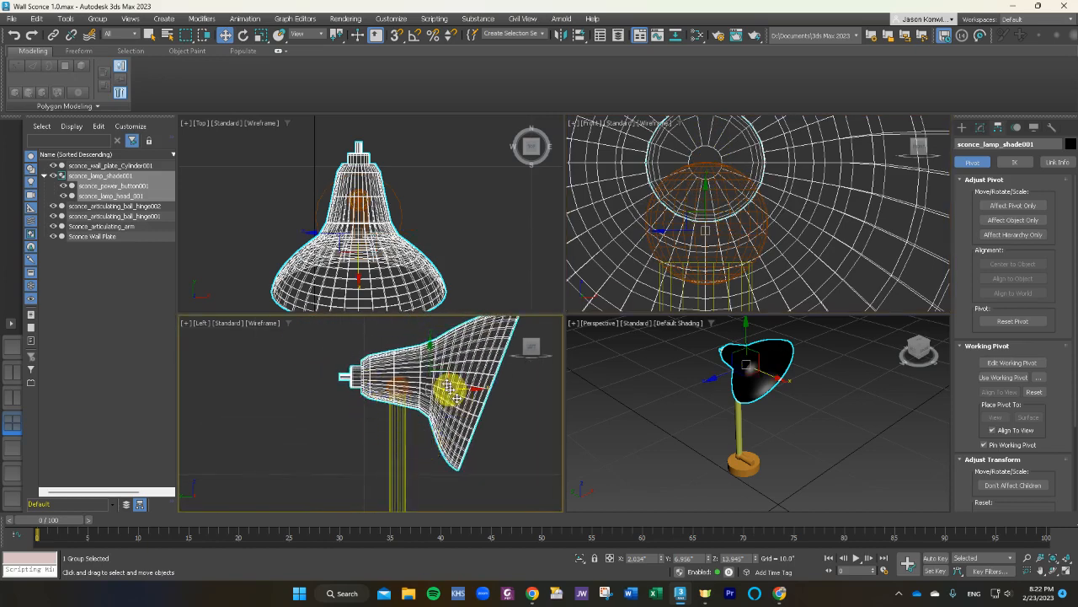
left_click_drag(428, 363, 427, 338)
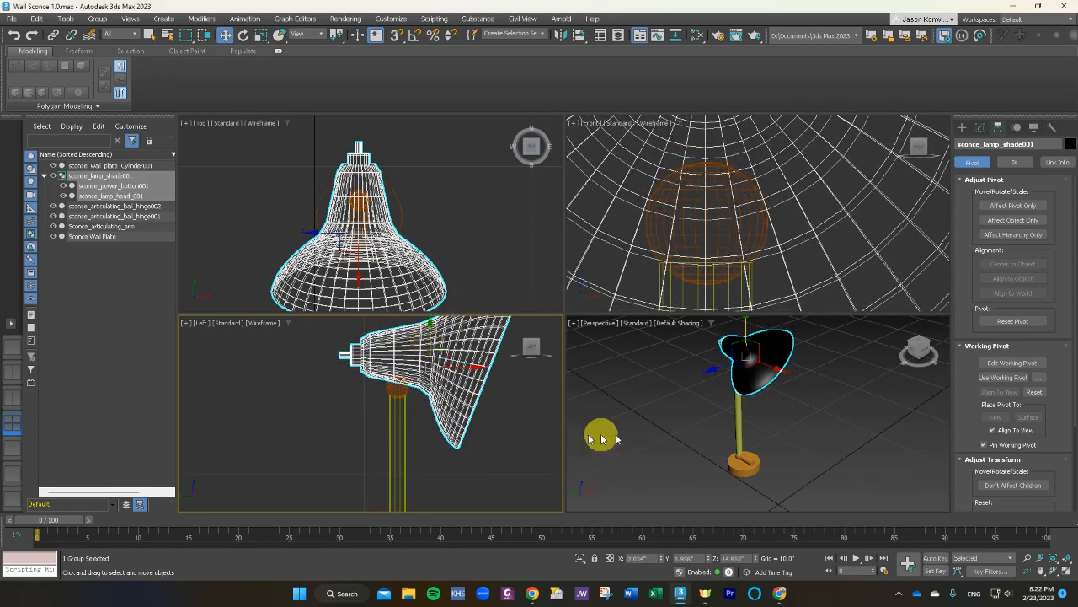
Check the shade's contact with the ball hinge in perspective and shift the shade group horizontally to Y about 6.57 inches.
left_click(716, 428)
middle_click_drag(735, 431, 804, 395, "alt")
scroll(718, 373, "up", 4)
middle_click_drag(719, 376, 679, 472, "alt")
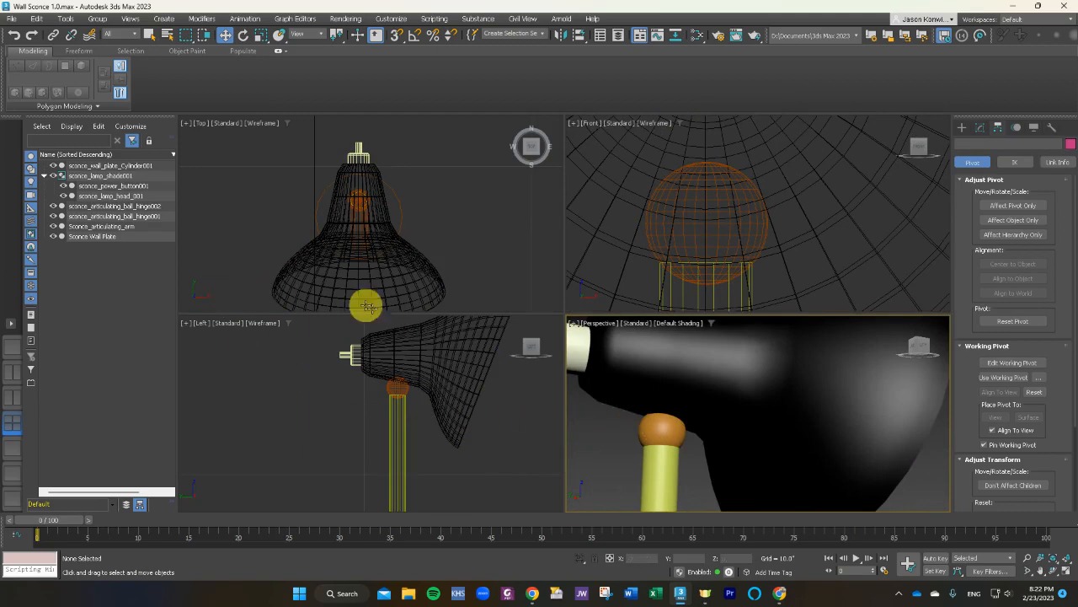
left_click(433, 351)
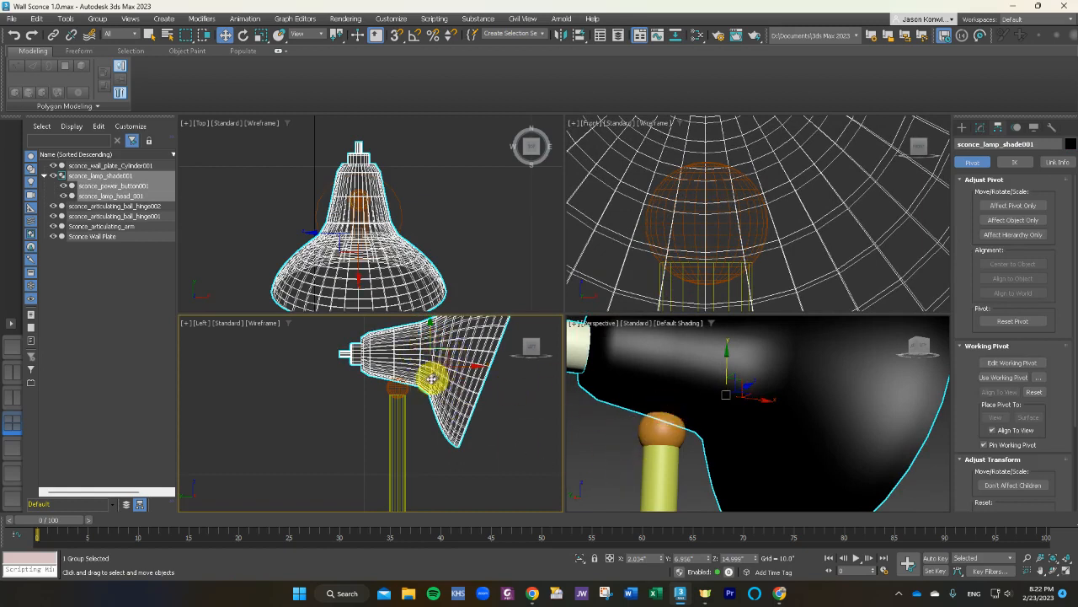
left_click_drag(455, 364, 464, 368)
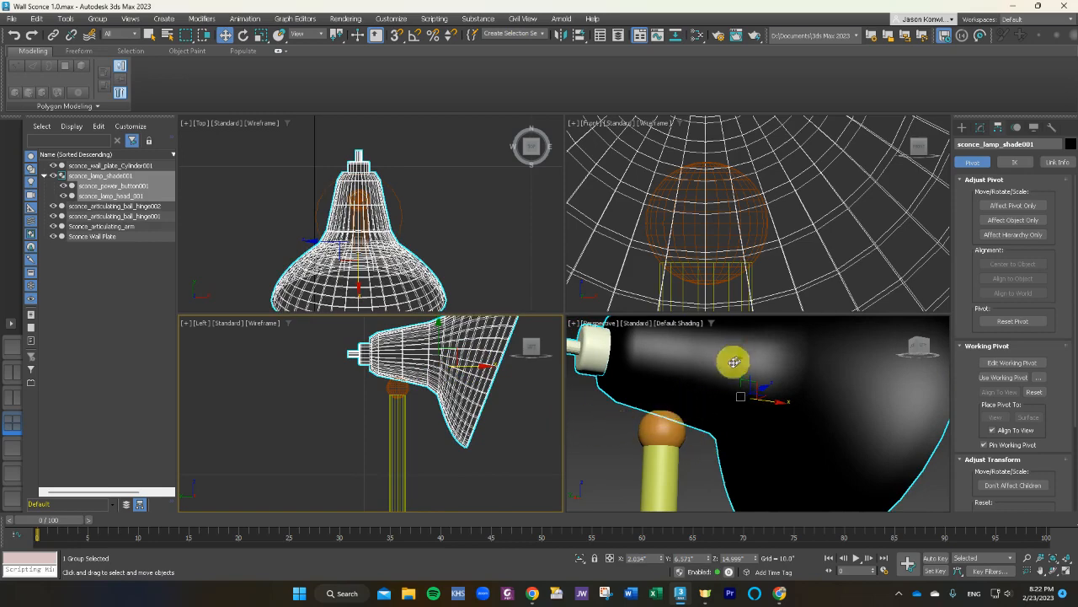
left_click(613, 433)
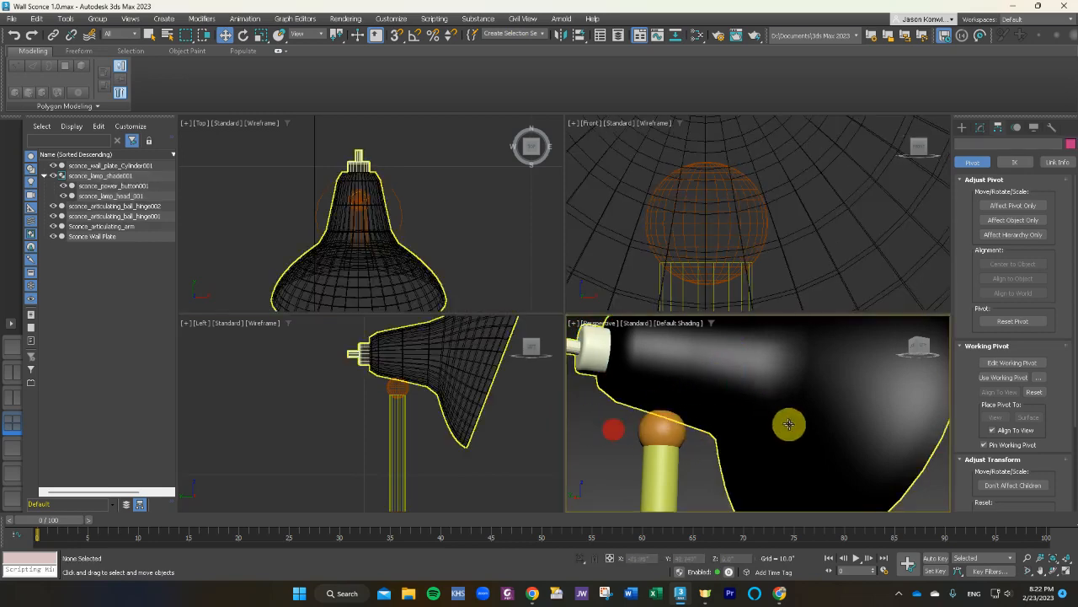
Return to the single perspective viewport layout with the whole lamp in view.
scroll(846, 465, "down", 2)
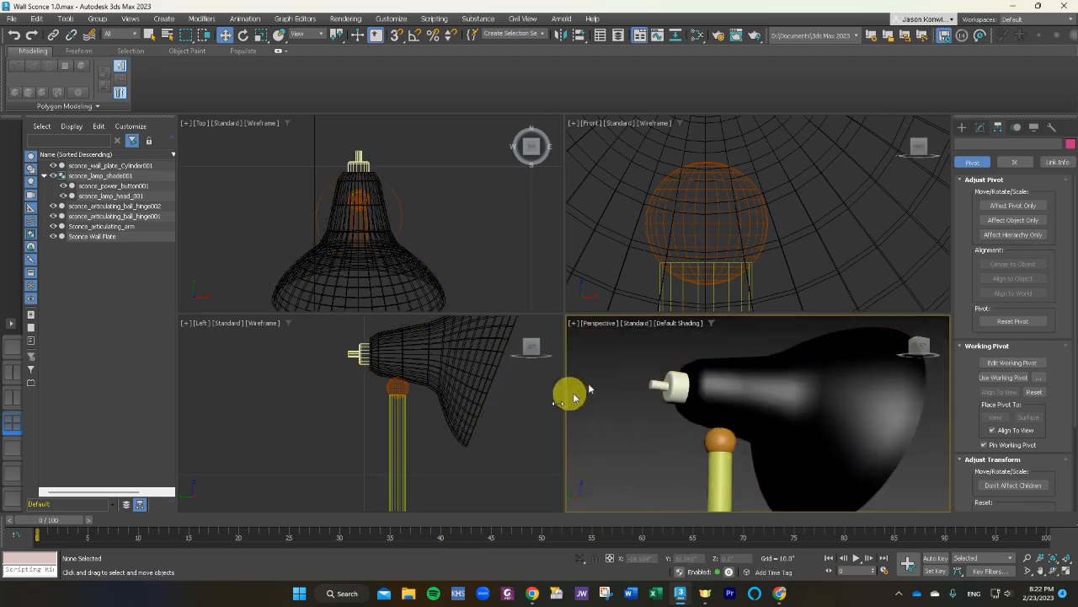
left_click(15, 349)
middle_click_drag(380, 398, 578, 266)
left_click_drag(578, 267, 619, 311)
scroll(626, 302, "down", 3)
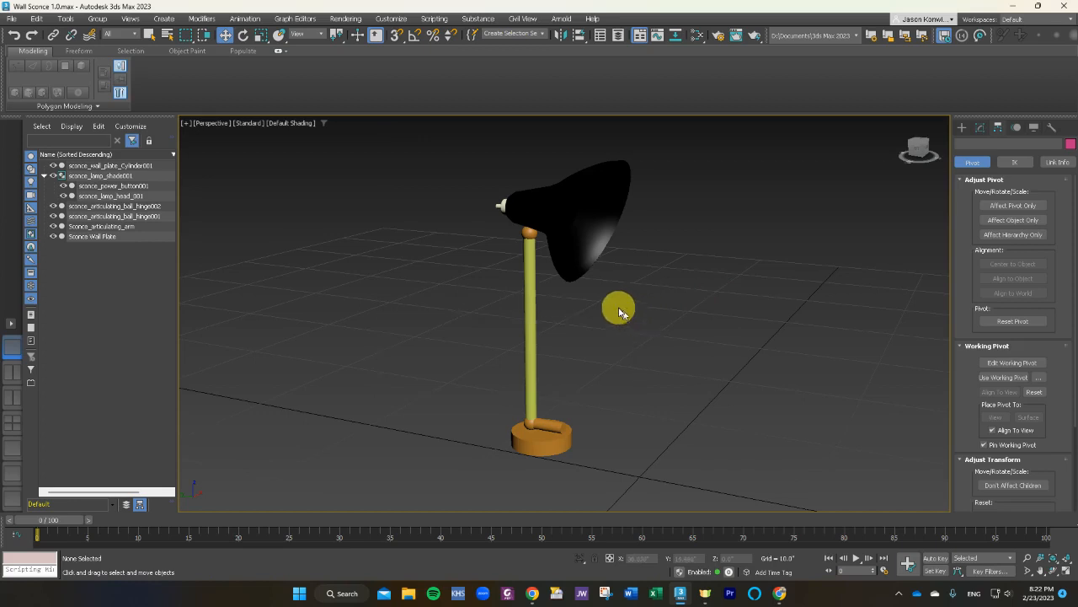
Try tilting the lamp shade group up and down with Rotate, and undo the test rotations.
left_click(583, 231)
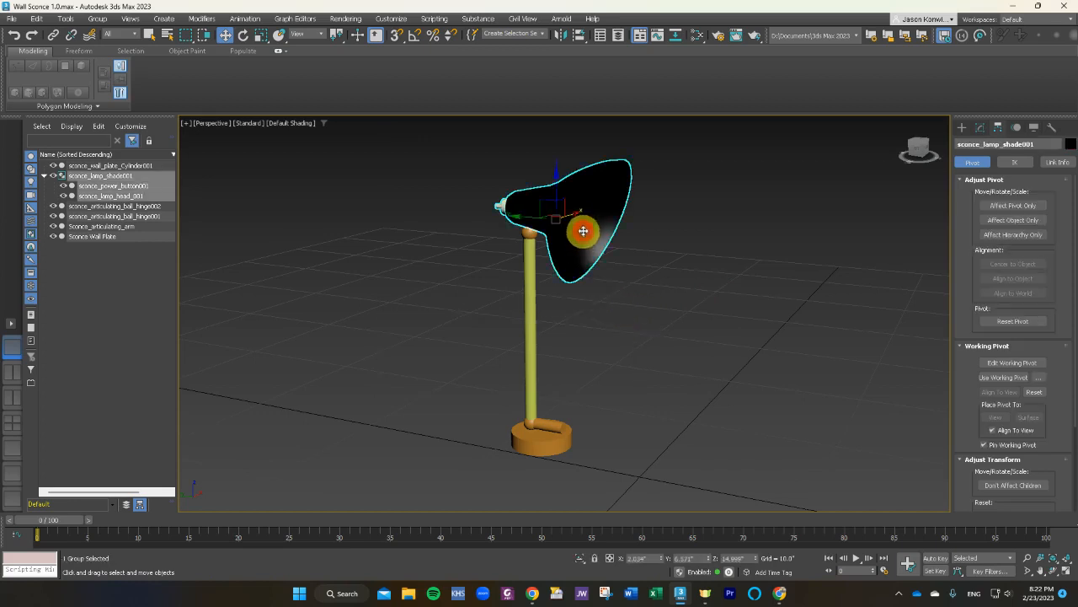
left_click(243, 34)
left_click_drag(561, 176, 573, 196)
middle_click_drag(448, 317, 514, 288, "alt")
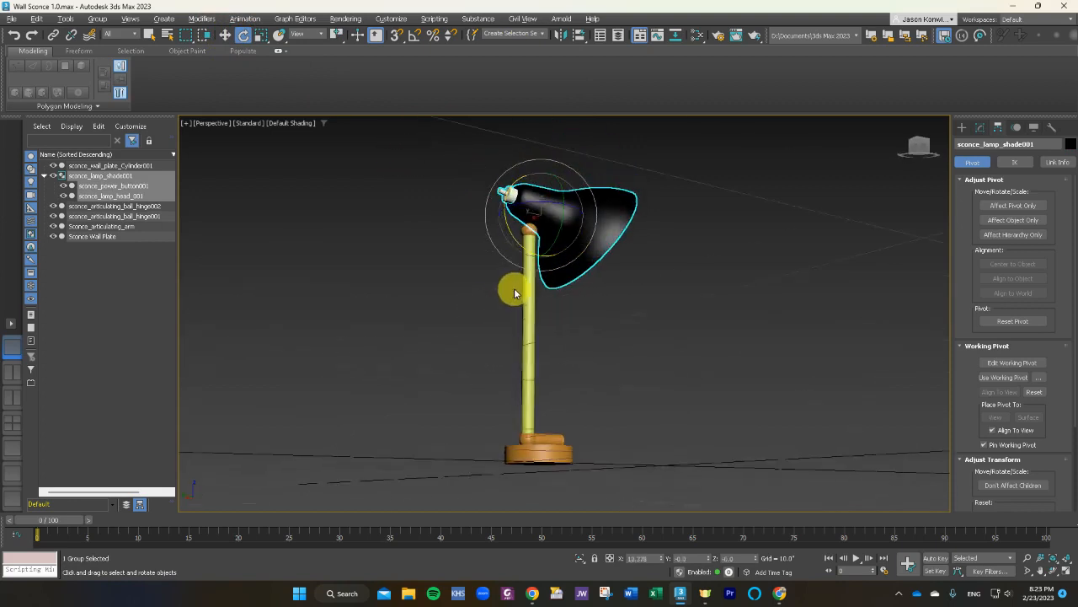
left_click_drag(504, 231, 526, 281)
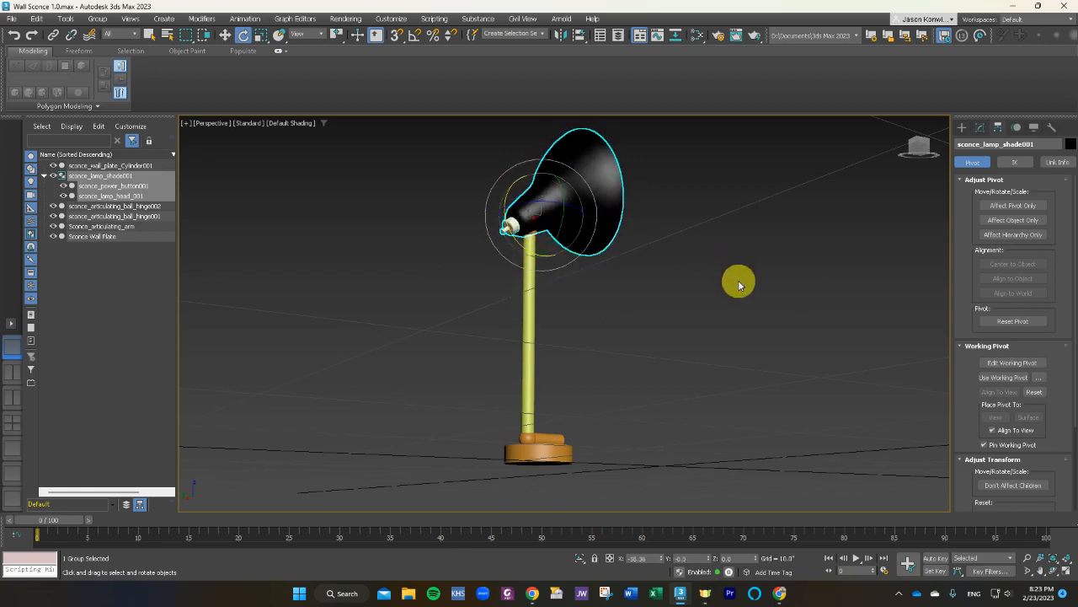
key("ctrl+z")
key("ctrl+z")
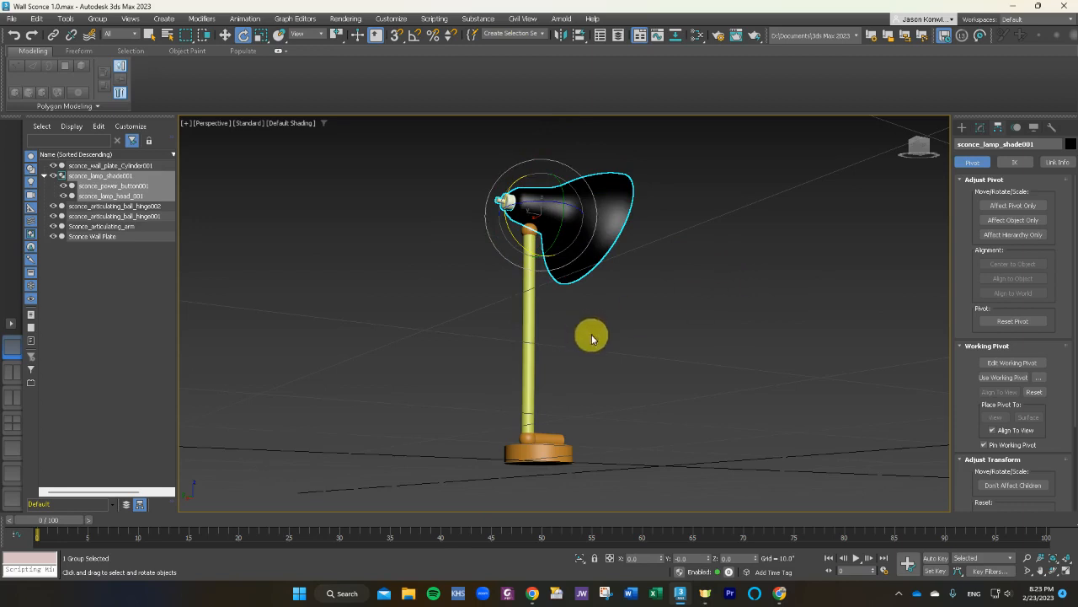
Try rotating the articulating arm about its pivot at the base, leaving it upright and deselected.
left_click(526, 322)
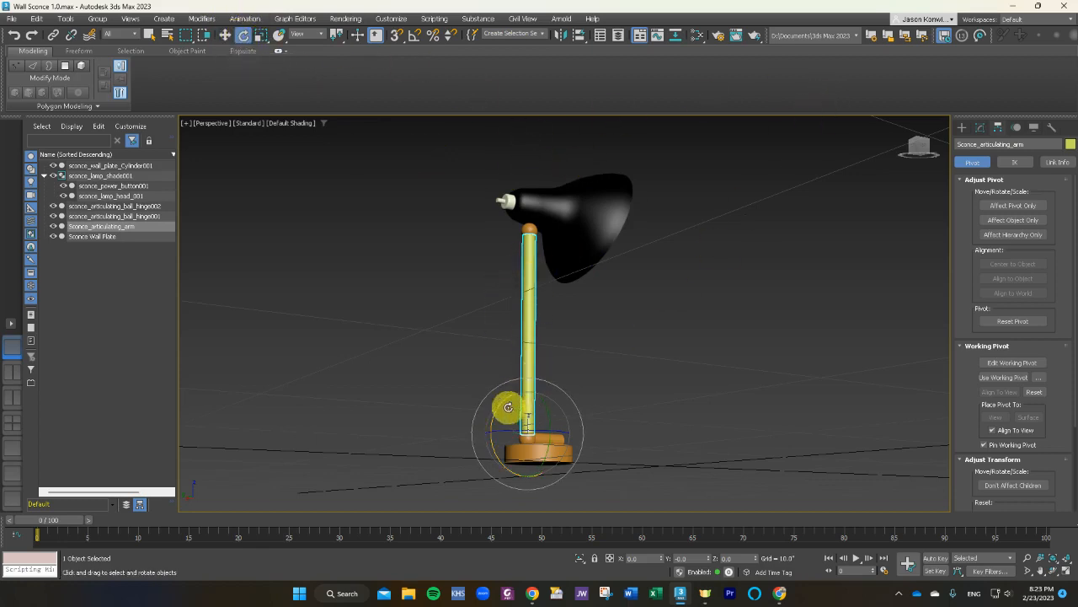
mouse_move(501, 406)
left_mouse_down()
mouse_move(474, 446)
mouse_move(501, 397)
mouse_move(472, 433)
mouse_move(494, 405)
left_mouse_up()
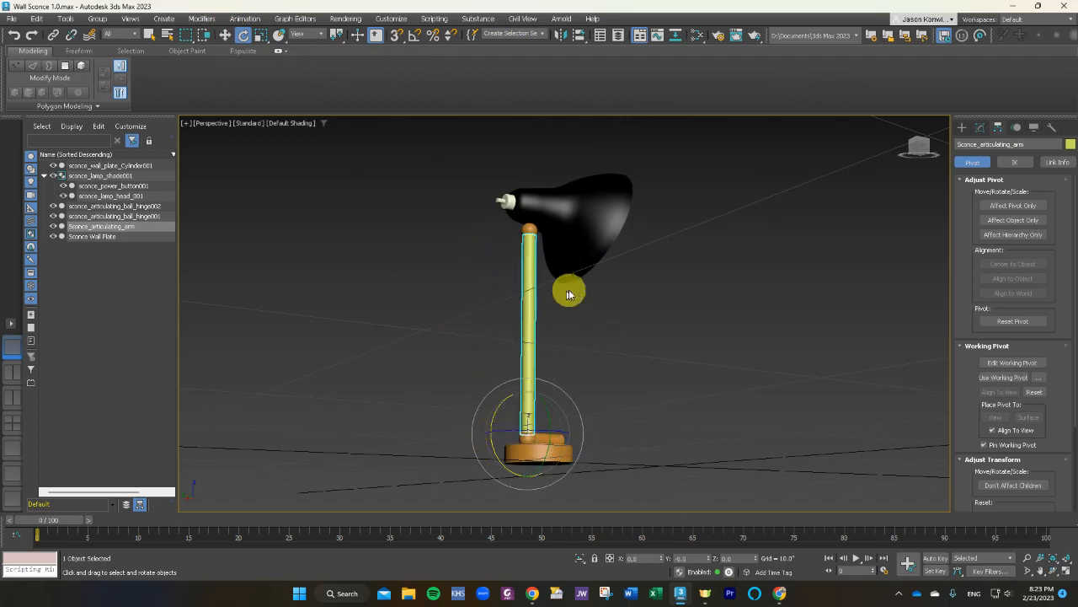
left_click(660, 269)
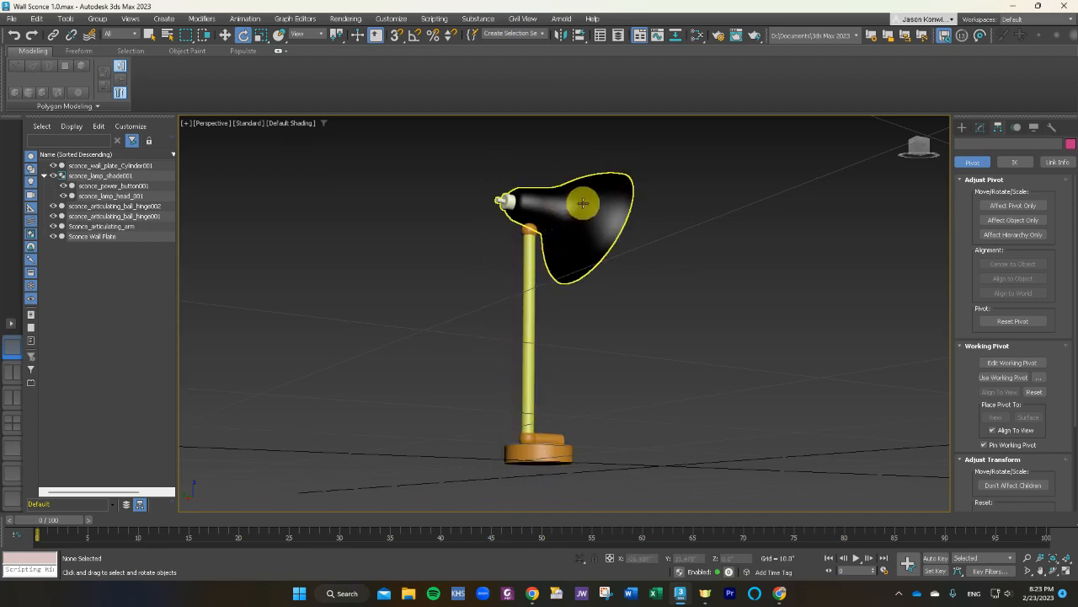
Collapse the lamp shade group in the scene list.
left_click(564, 418)
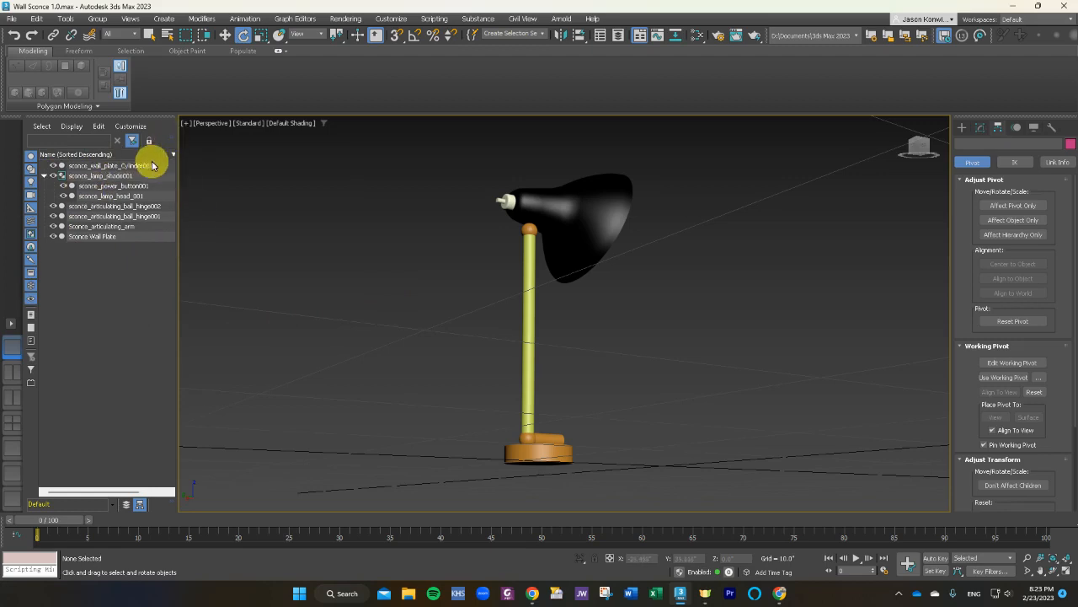
left_click(44, 176)
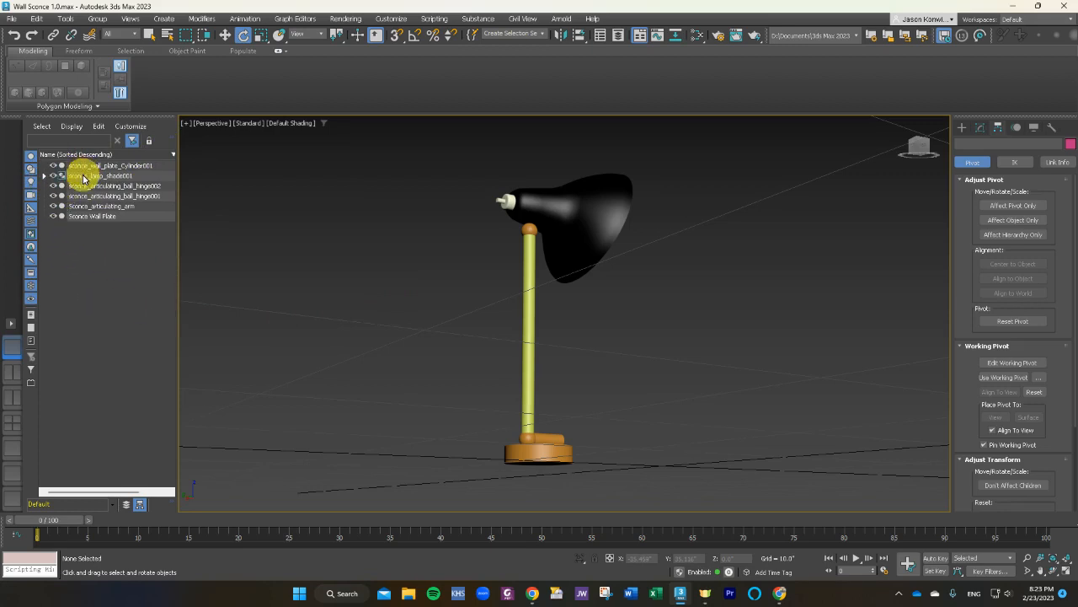
left_click(99, 18)
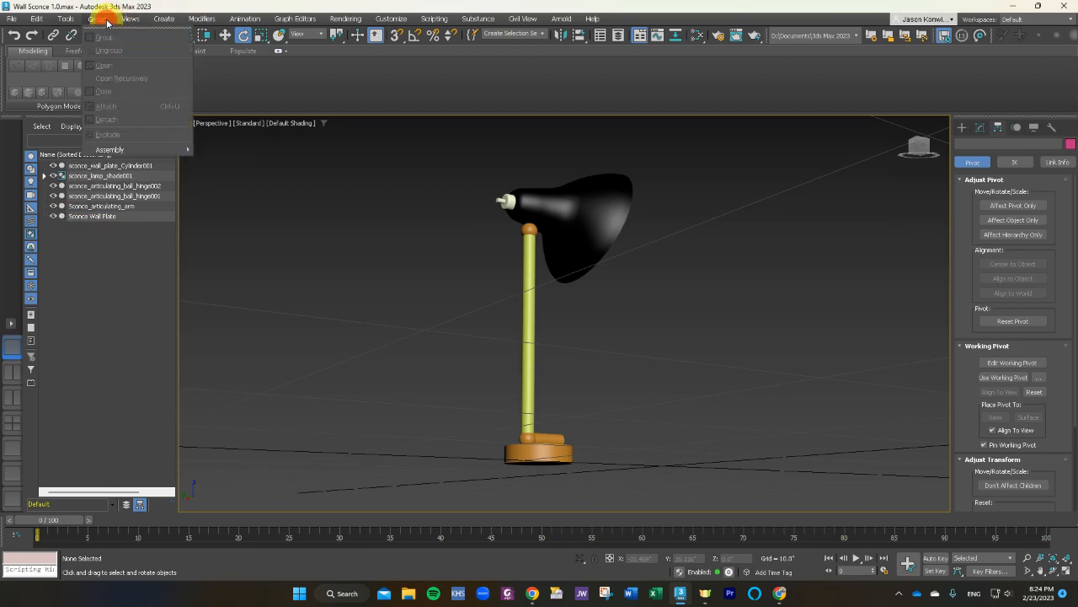
left_click(343, 204)
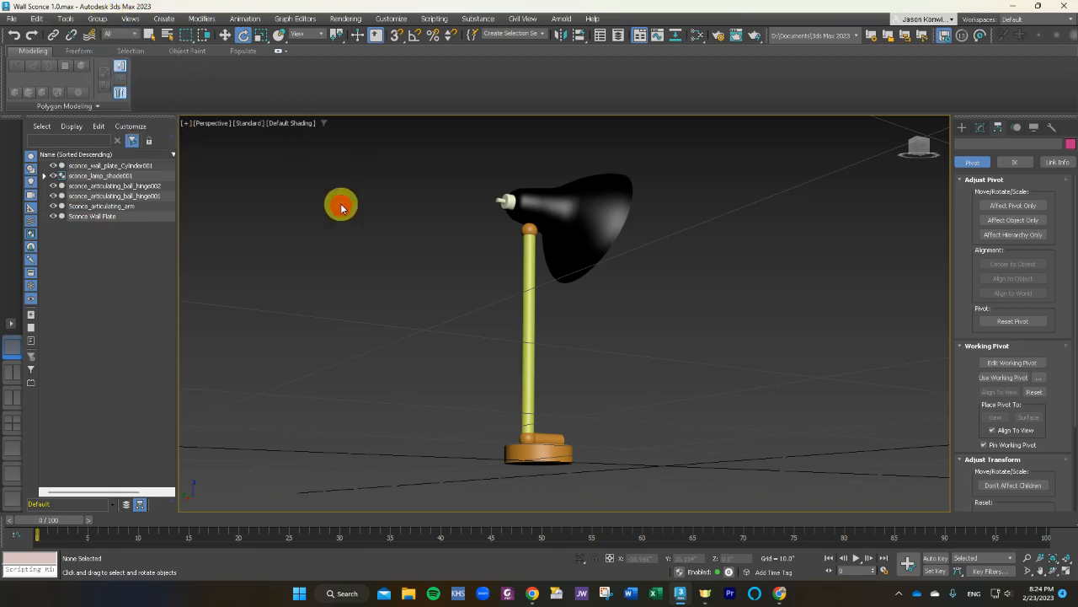
left_click(100, 18)
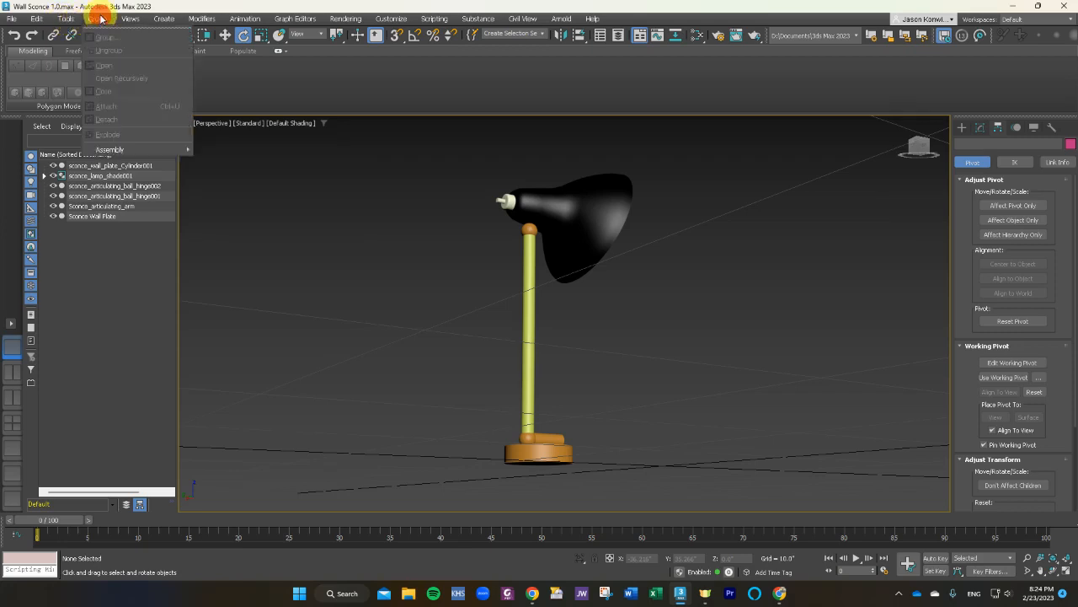
left_click(291, 292)
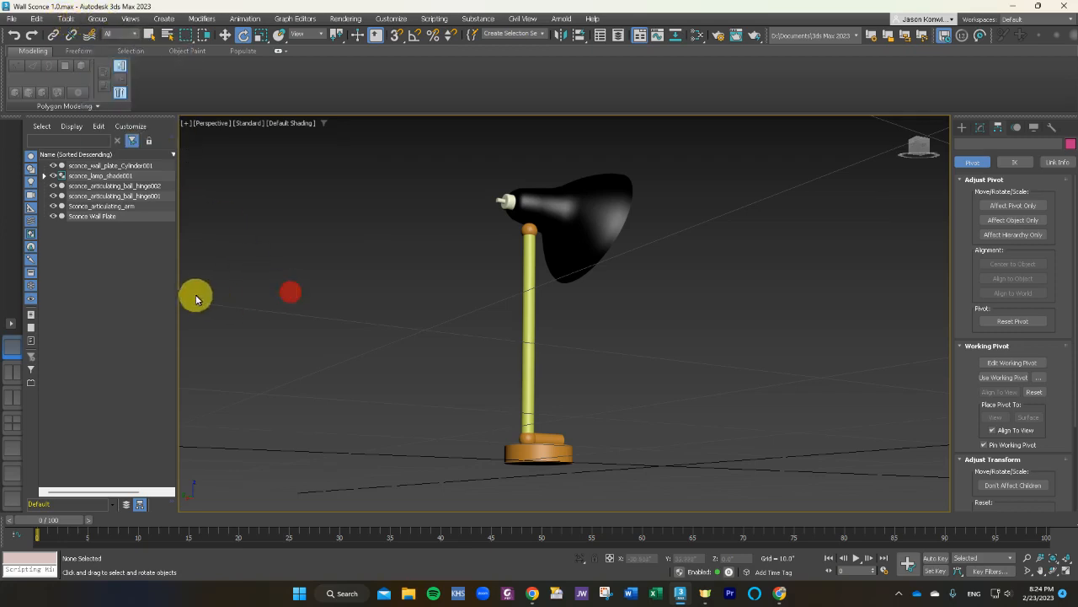
right_click(120, 267)
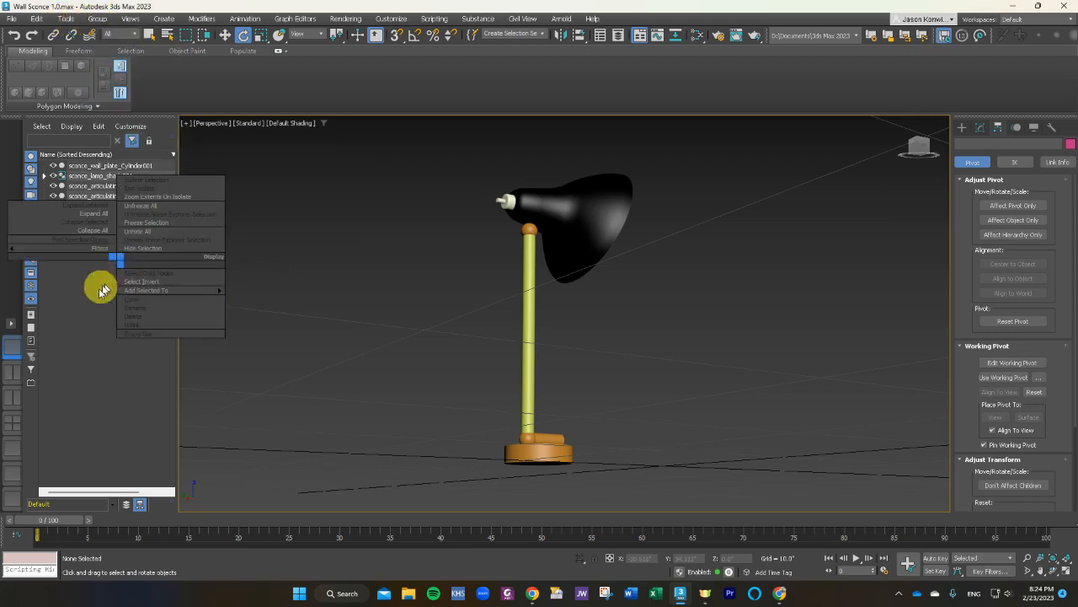
left_click(75, 309)
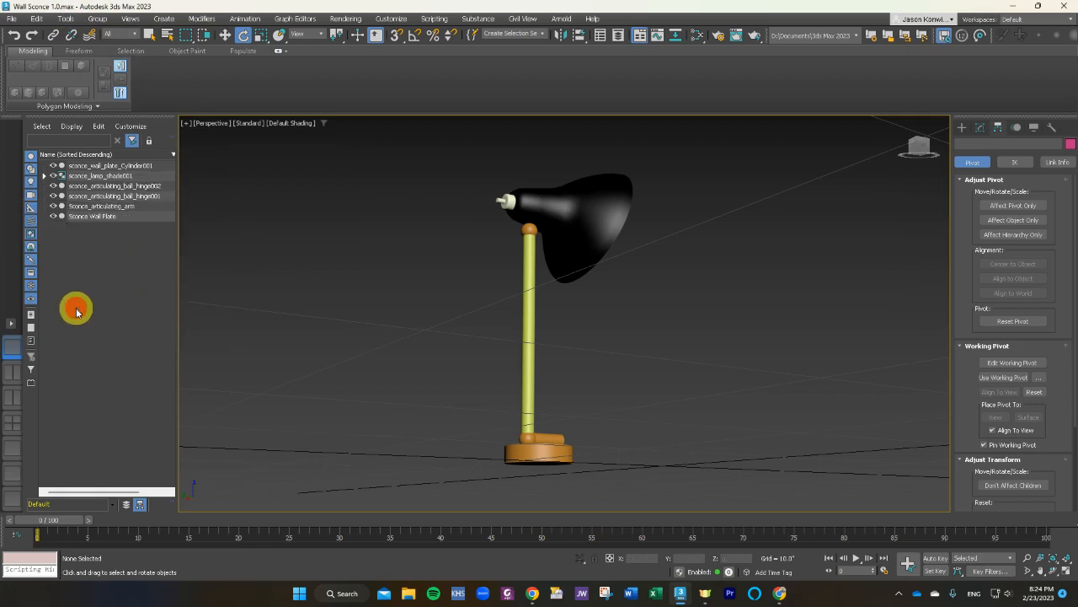
left_click(225, 35)
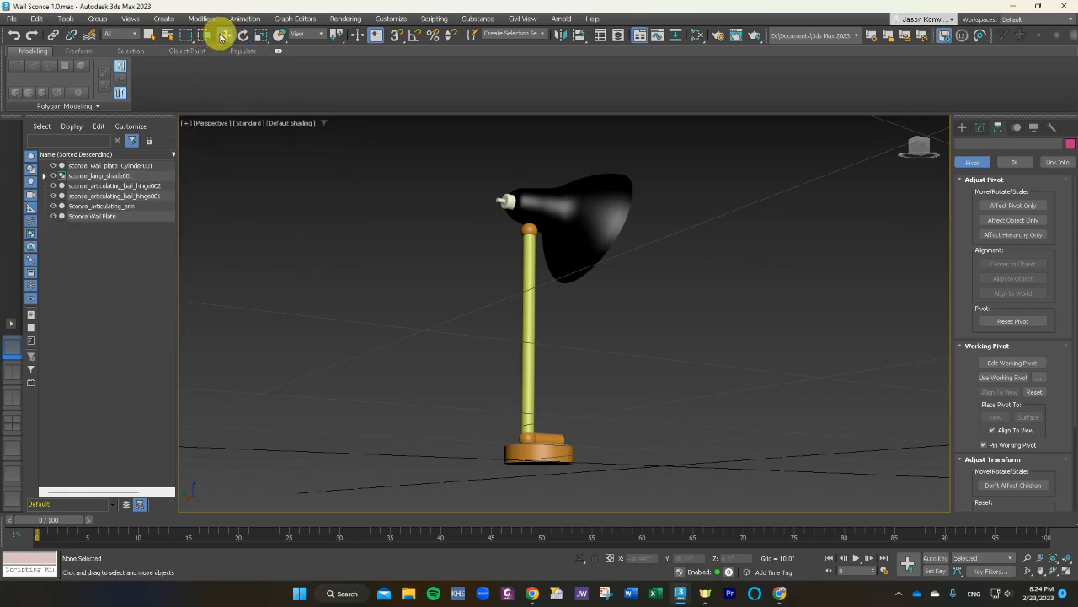
left_click(106, 21)
left_click(315, 260)
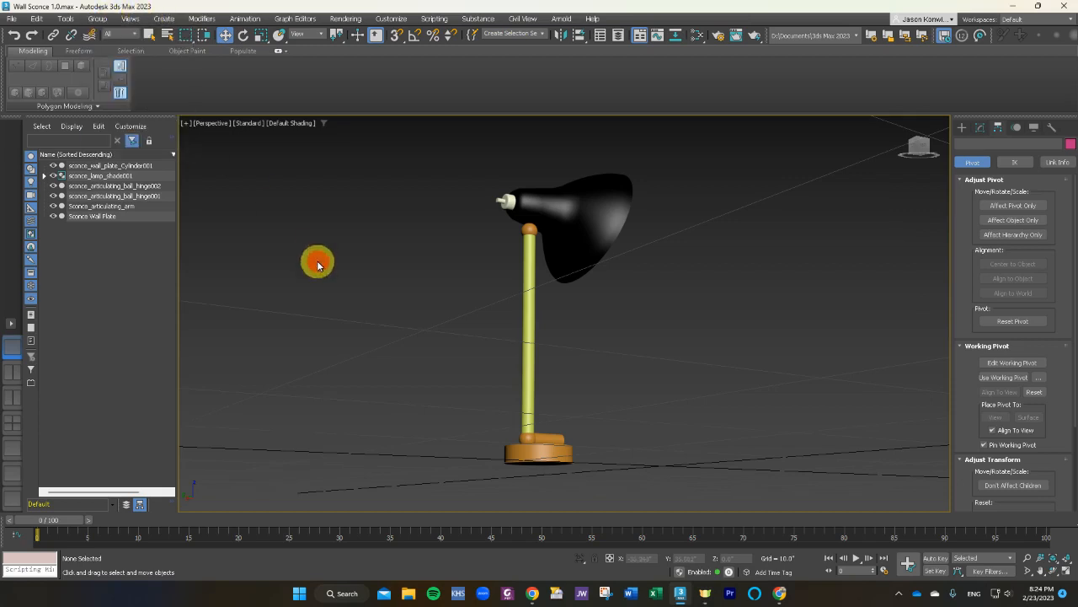
left_click(98, 20)
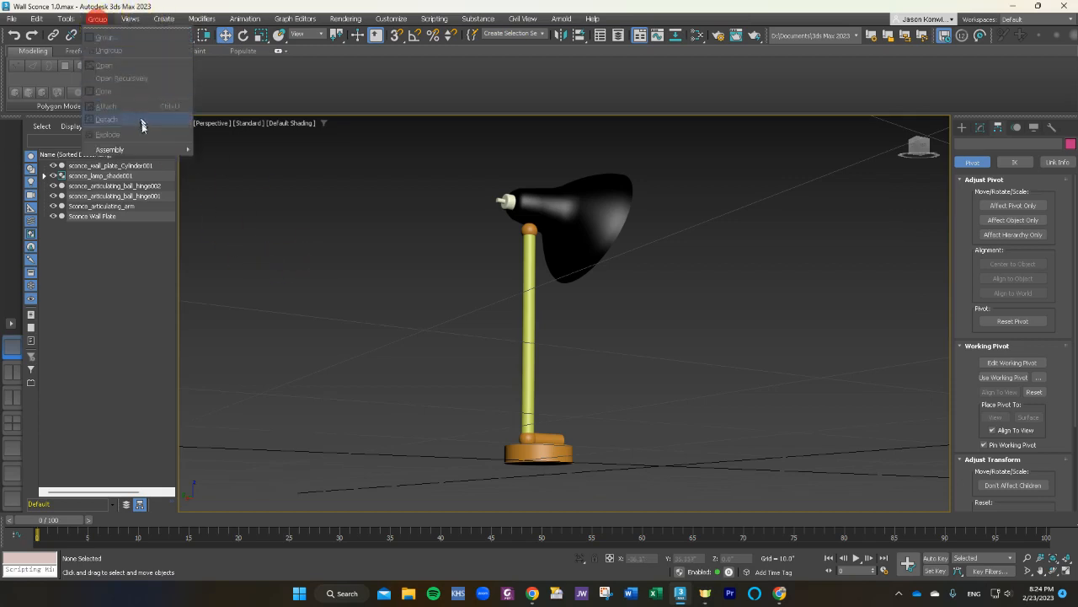
mouse_move(140, 149)
left_click(381, 299)
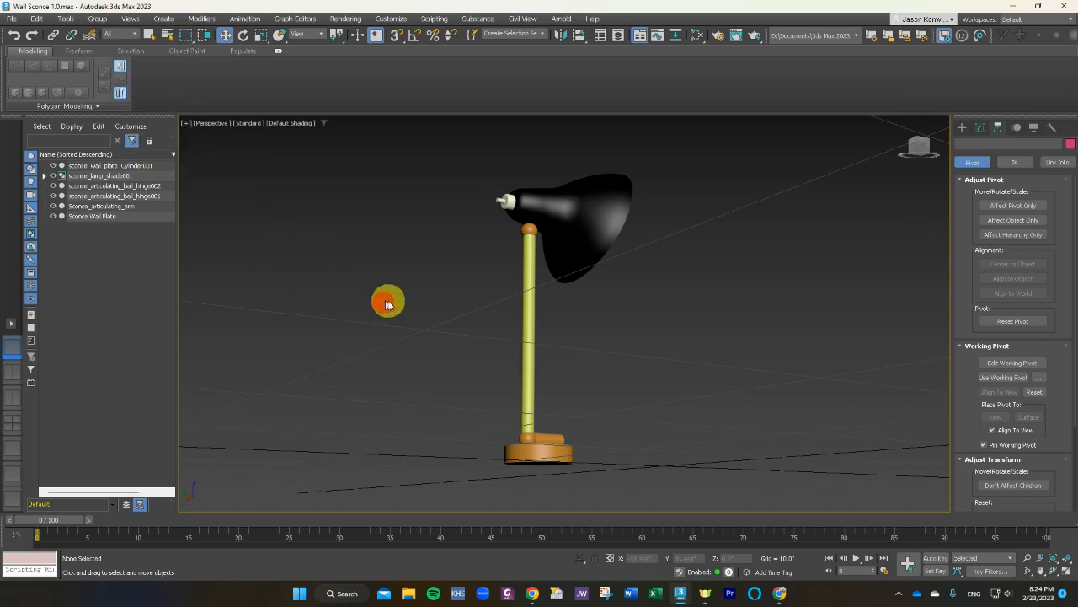
left_click(122, 309)
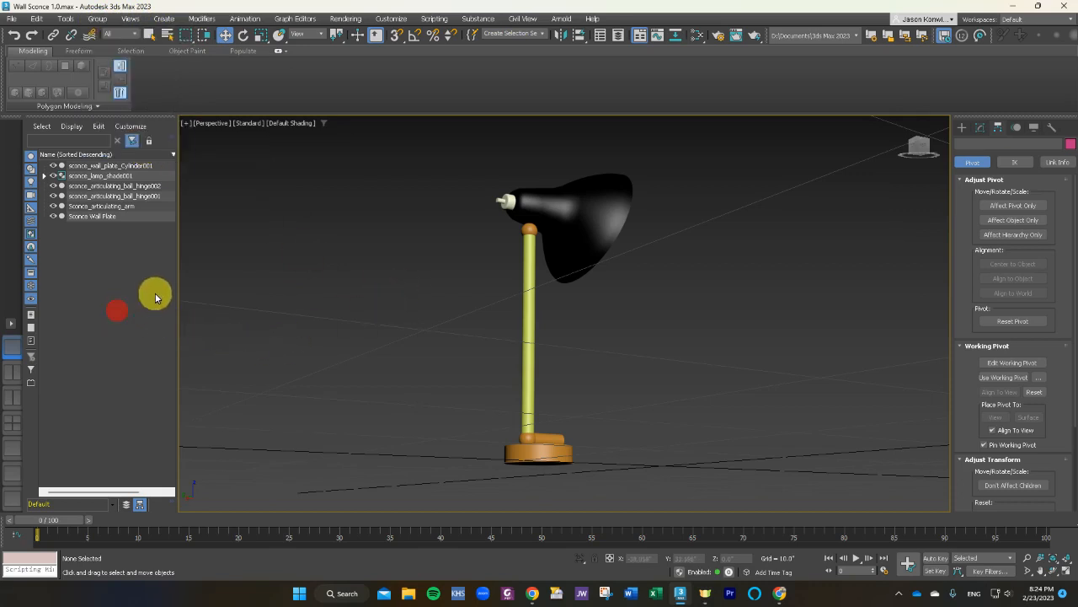
Group the Sconce Wall Plate on its own under the group name articulating_wall_sconce, and leave it deselected.
left_click(526, 453)
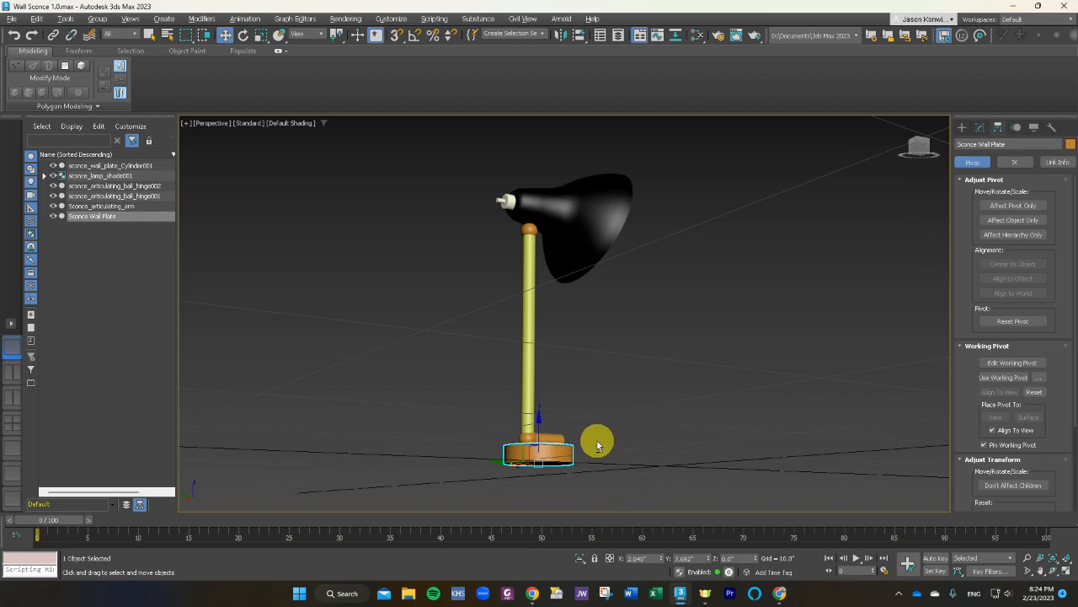
middle_click_drag(597, 440, 587, 462, "alt")
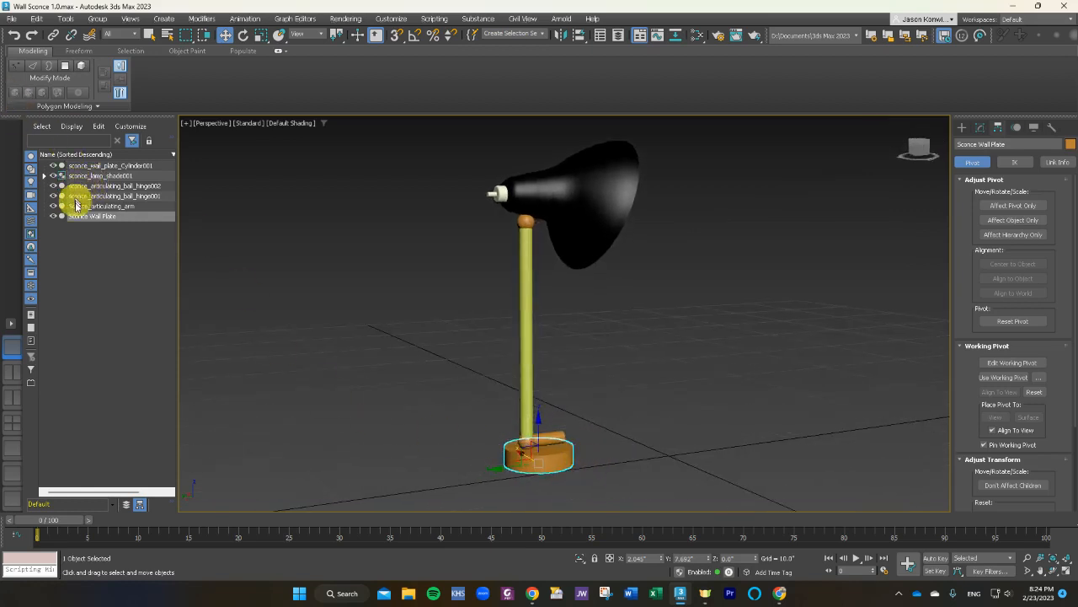
left_click(108, 229)
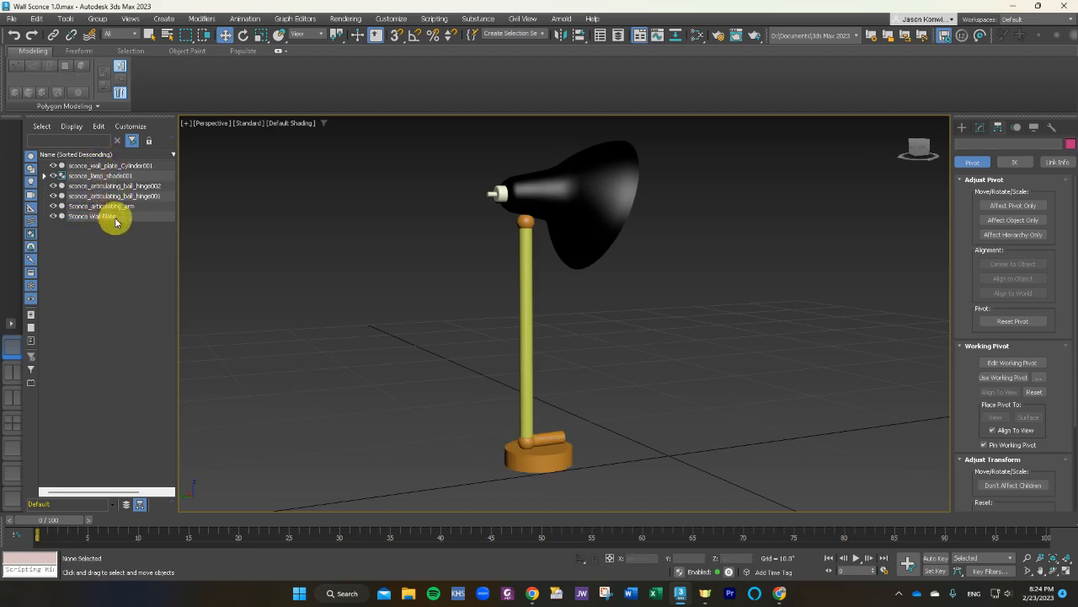
left_click(115, 218)
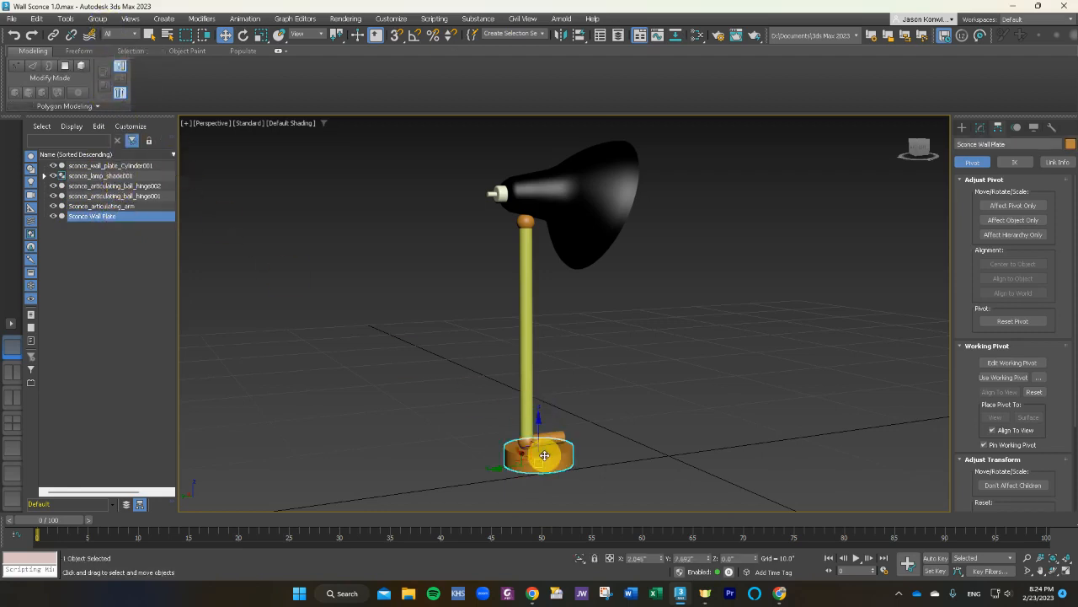
left_click(99, 18)
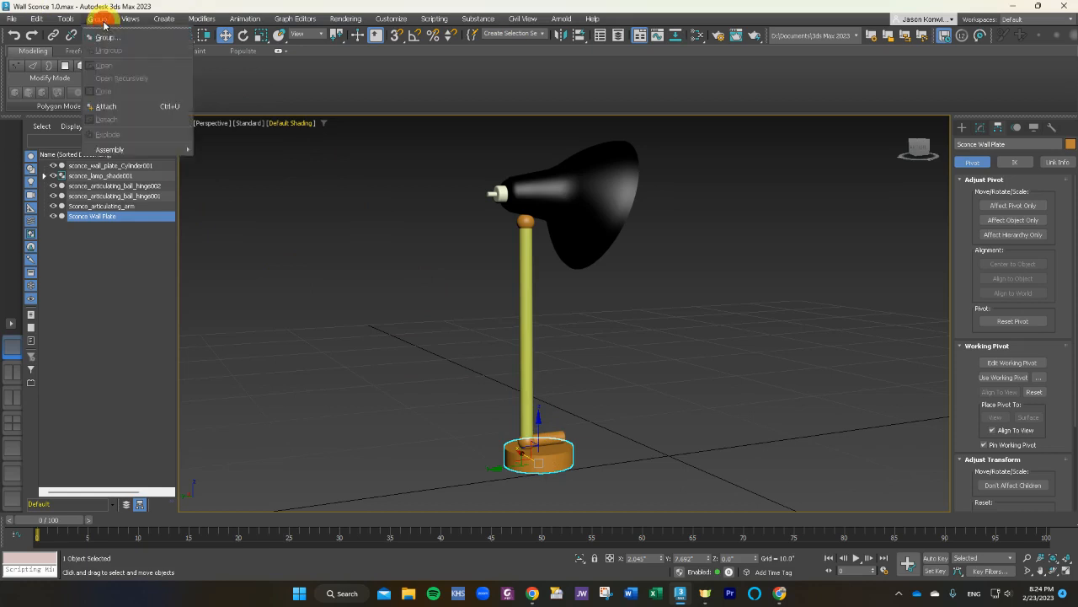
left_click(104, 38)
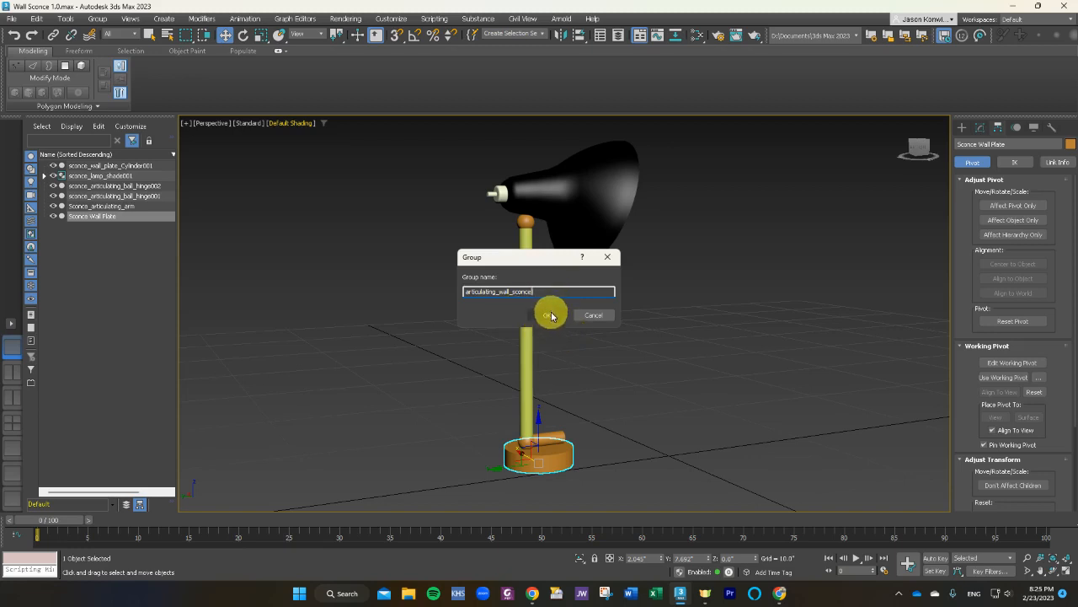
left_click(552, 316)
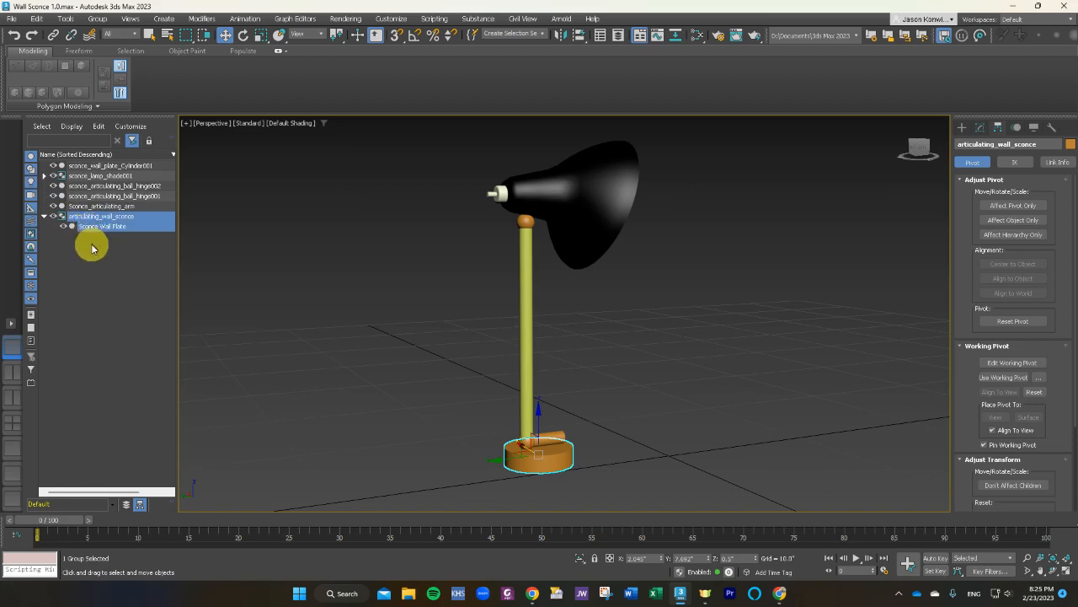
left_click(717, 301)
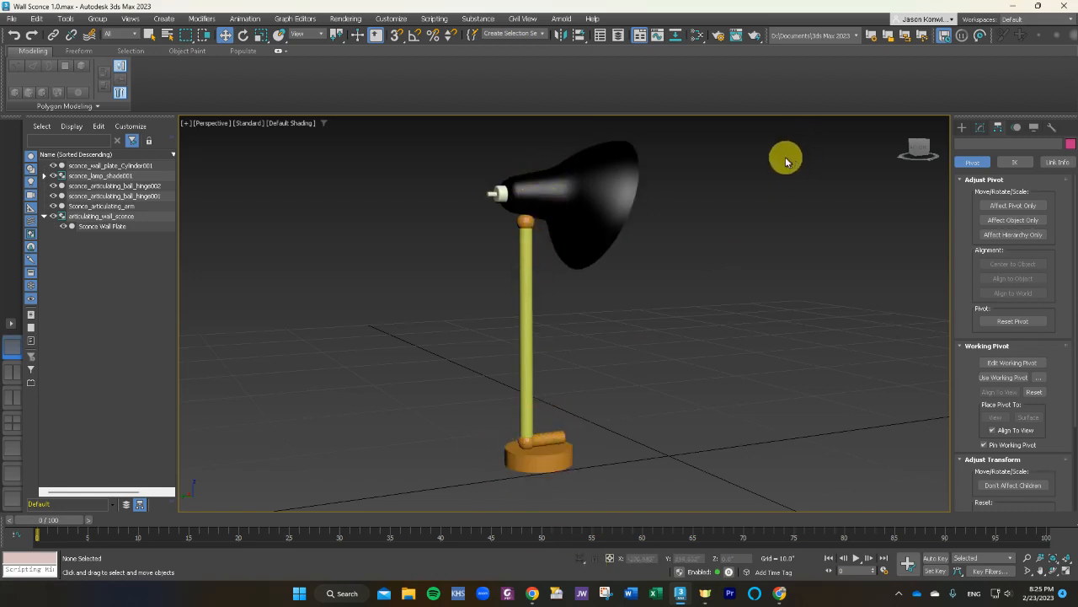
Adjust only the lamp shade group's pivot, lowering it in the Front view to the upper ball hinge's center height, about Z 14.01".
left_click(593, 201)
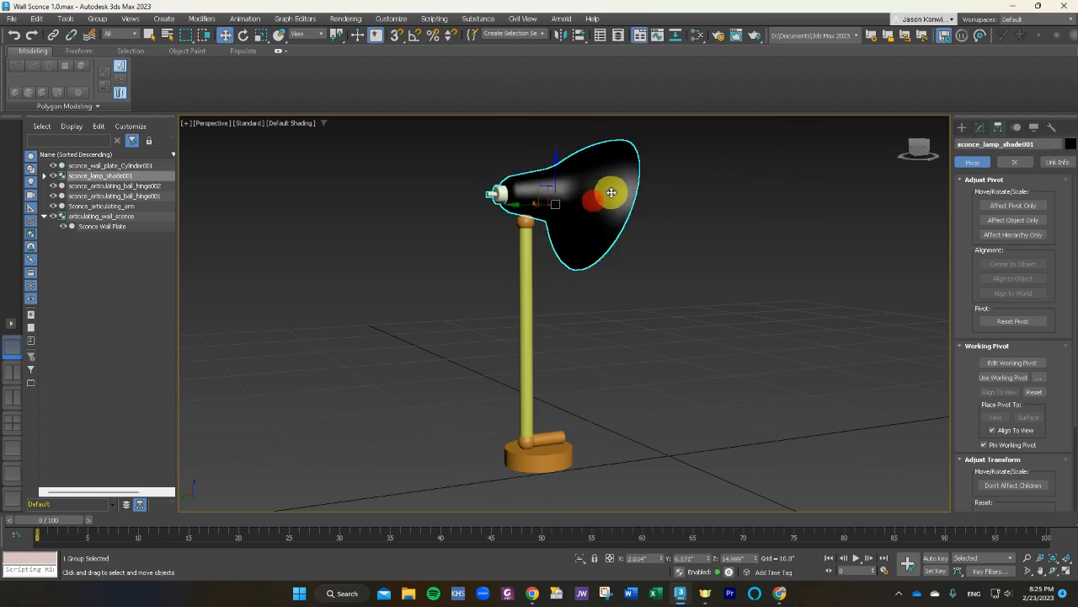
left_click(1014, 206)
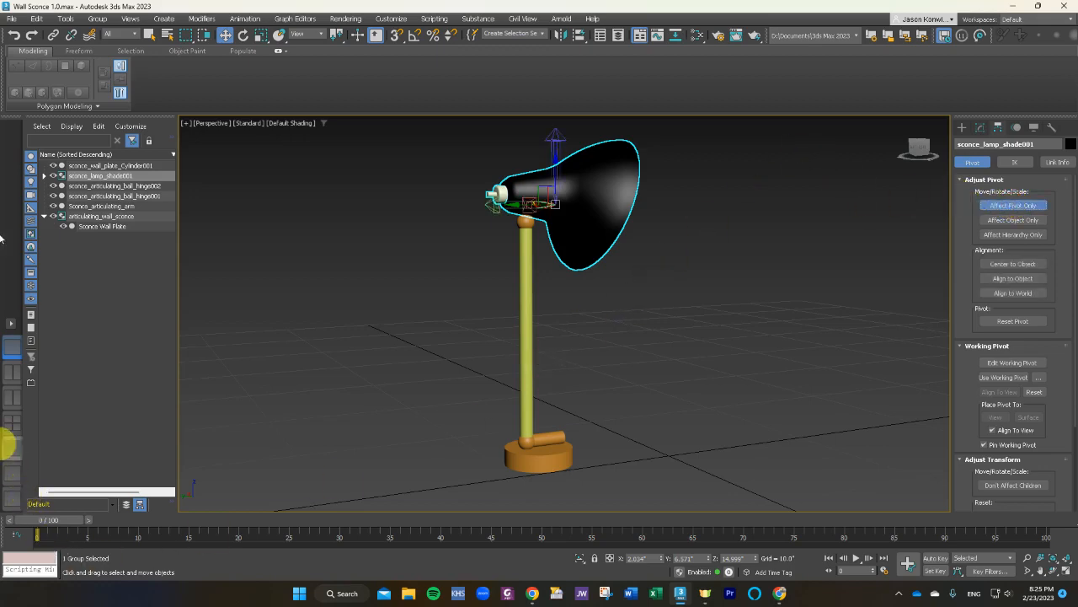
left_click(14, 424)
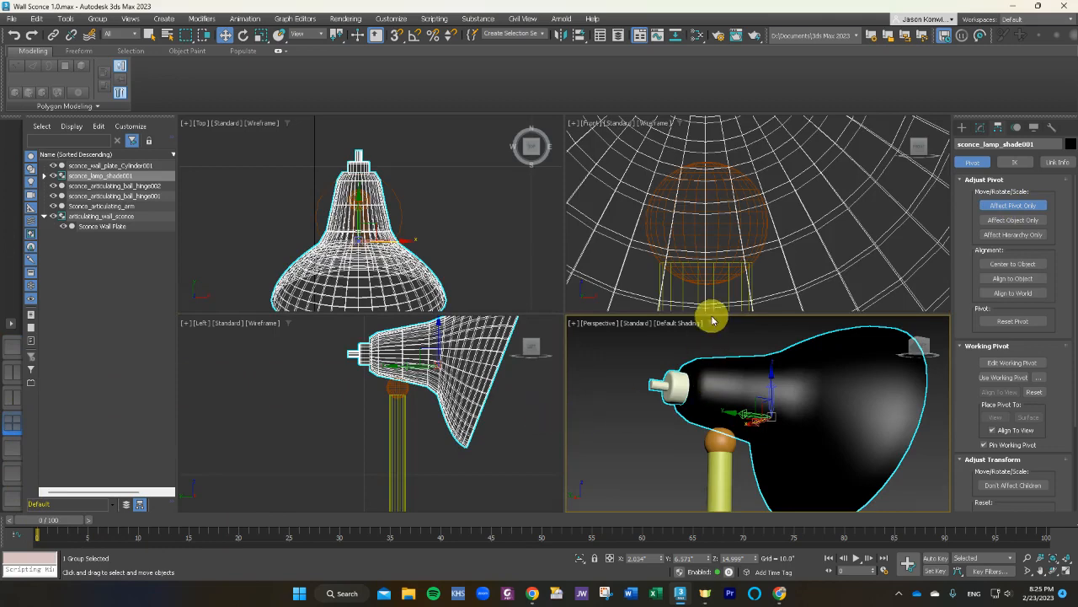
scroll(702, 236, "down", 3)
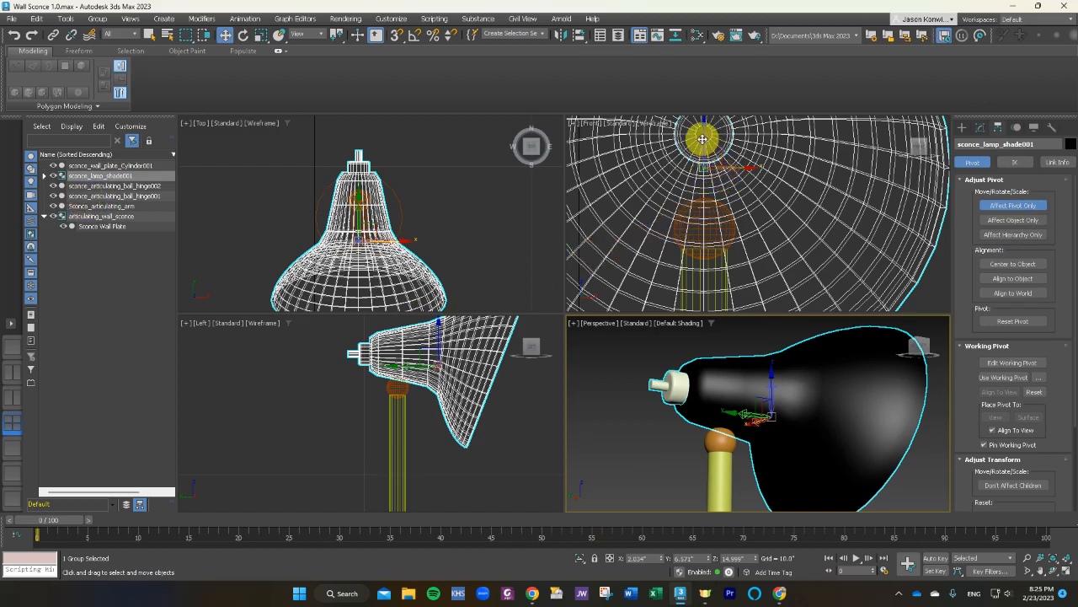
left_click_drag(701, 139, 692, 200)
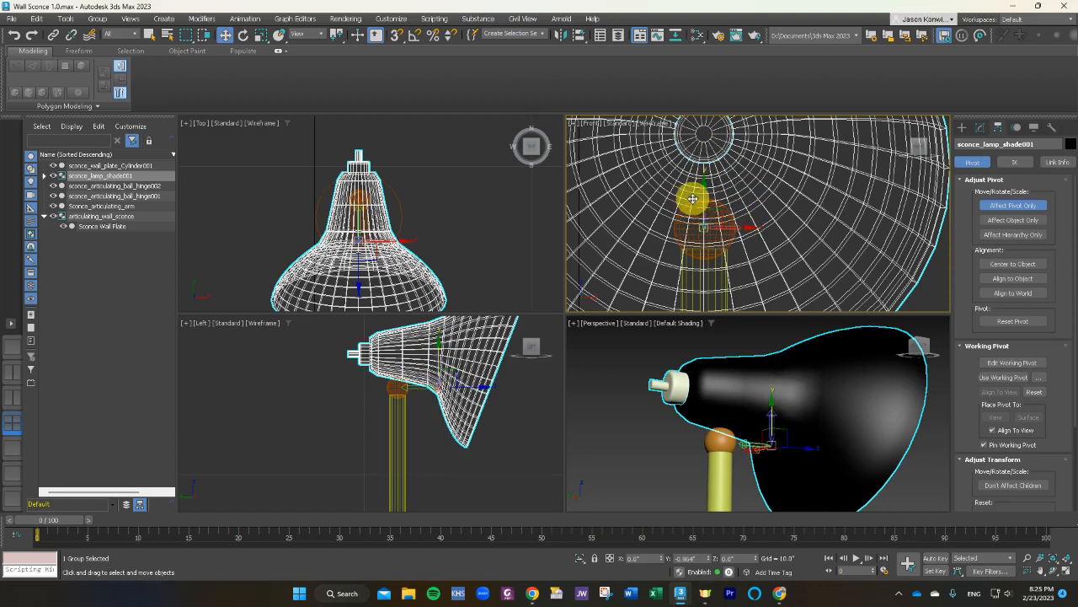
left_click_drag(693, 200, 695, 228)
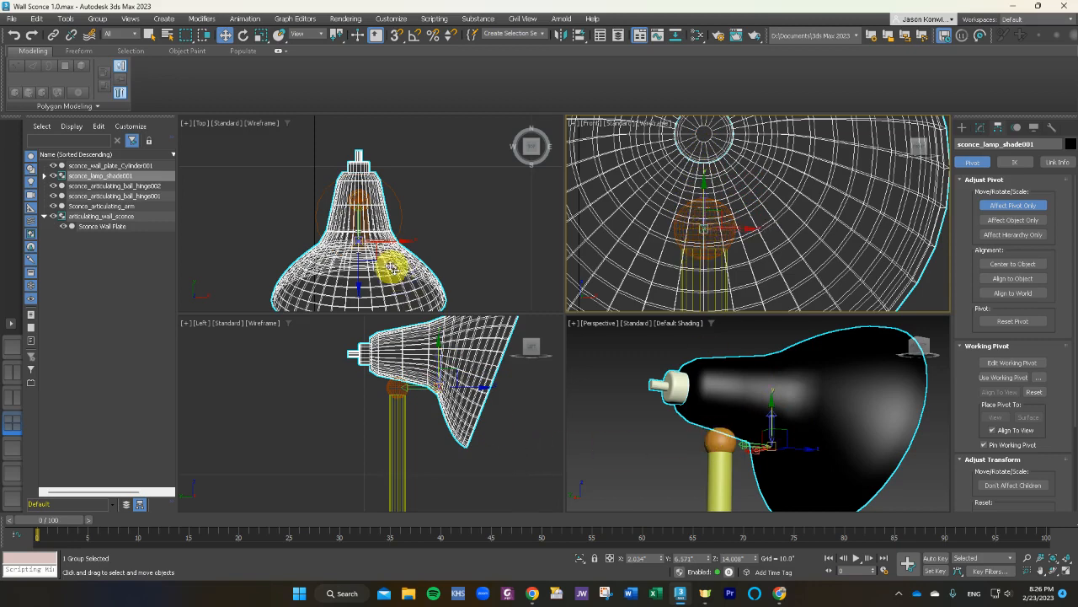
Shift the lamp shade group's pivot horizontally in the Left view onto the upper ball hinge's center, at about Y 8.45".
scroll(420, 371, "up", 2)
scroll(421, 372, "up", 1)
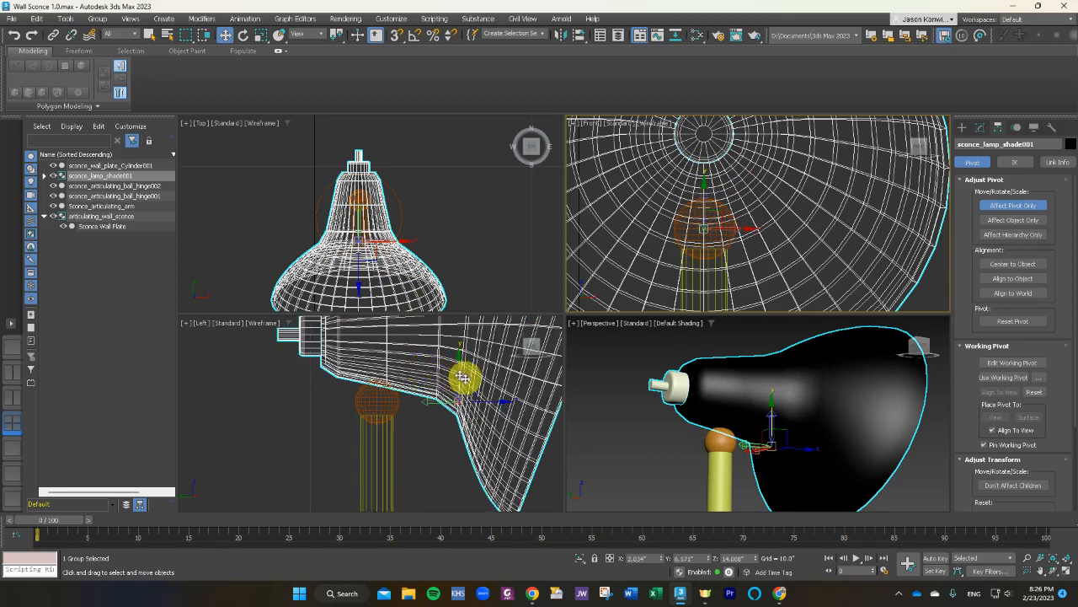
scroll(454, 387, "up", 2)
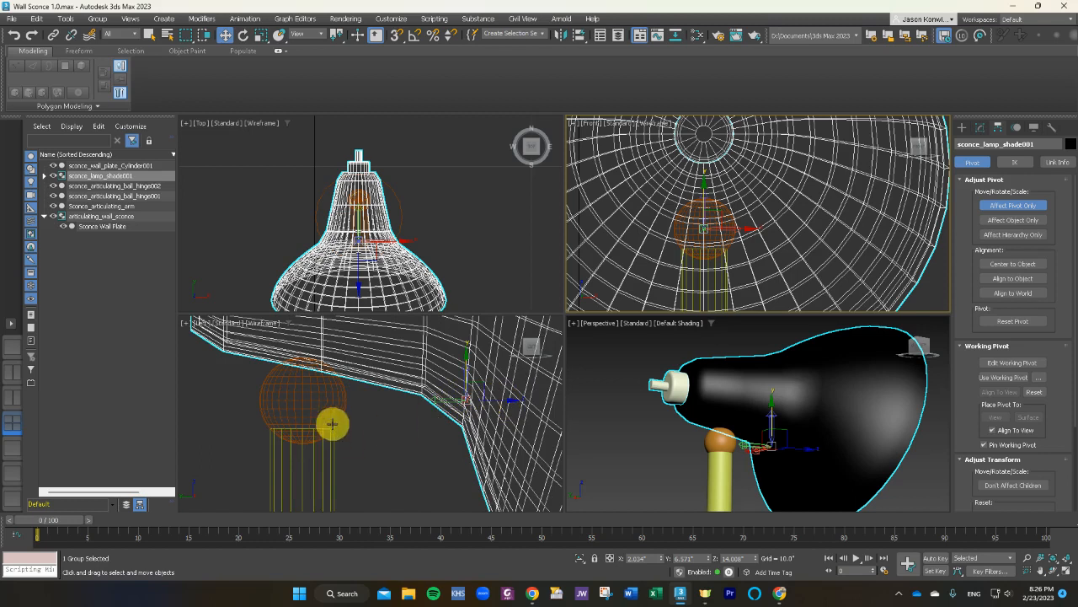
left_click(471, 392)
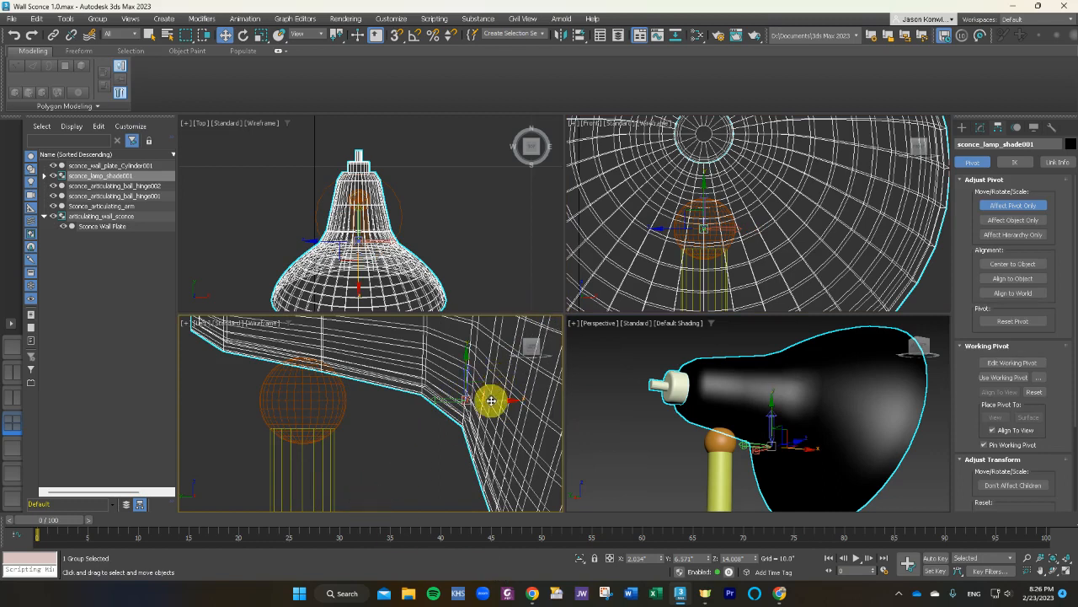
left_click_drag(491, 401, 334, 420)
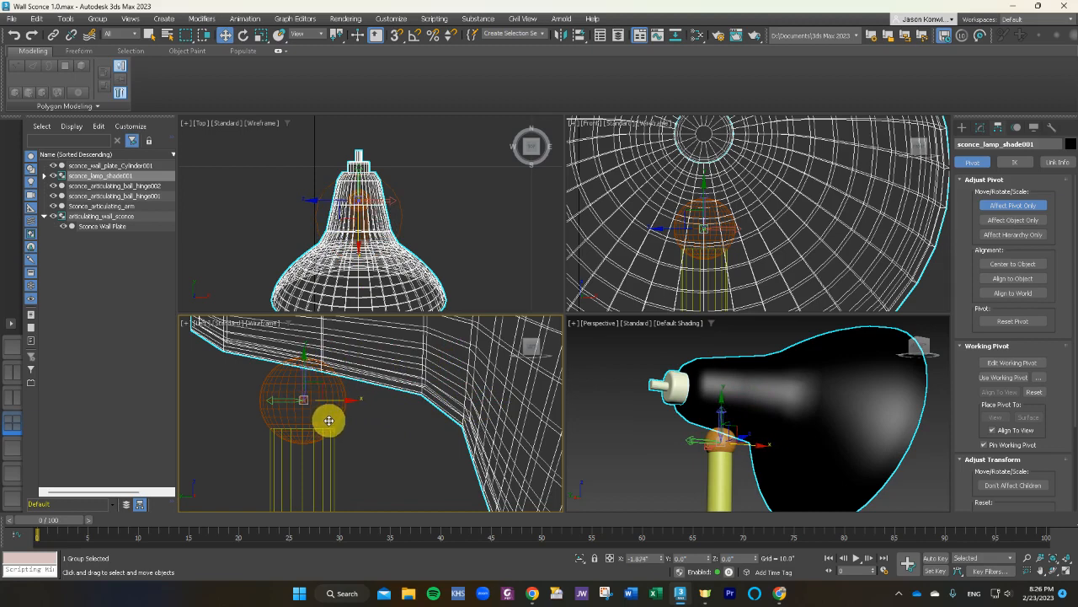
Fine-tune the lamp shade pivot to the ball hinge's exact center, about Y 8.46", and leave pivot-only adjustment.
scroll(308, 397, "up", 5)
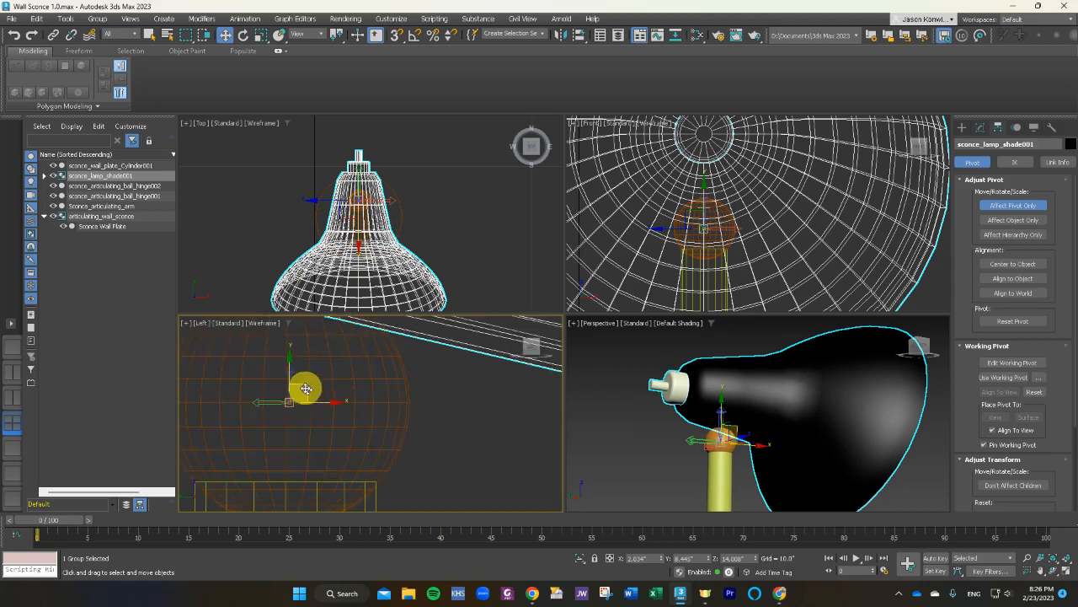
scroll(214, 449, "up", 2)
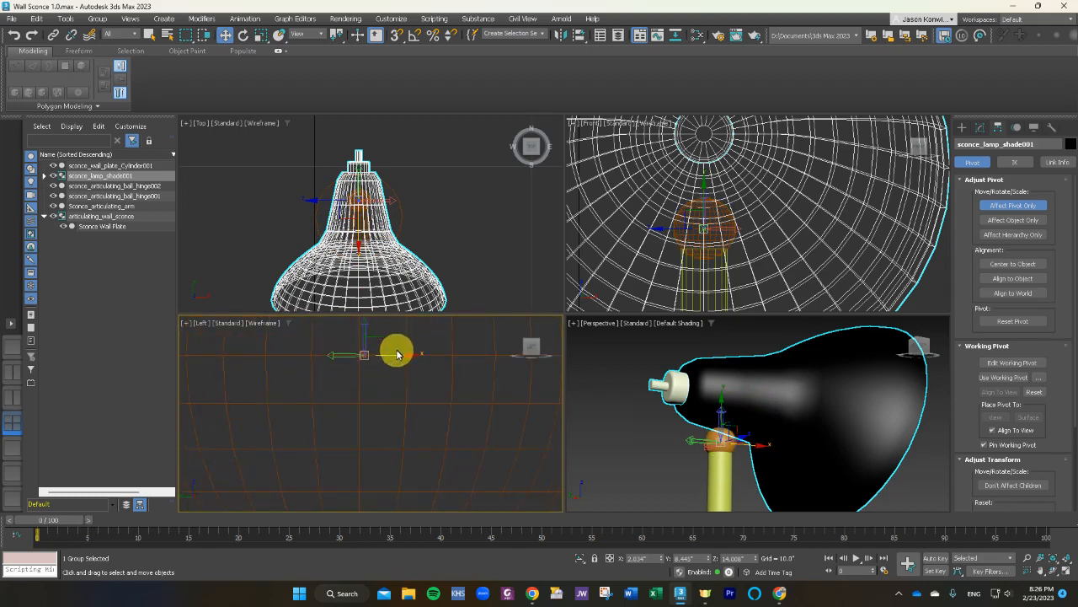
left_click_drag(394, 355, 388, 357)
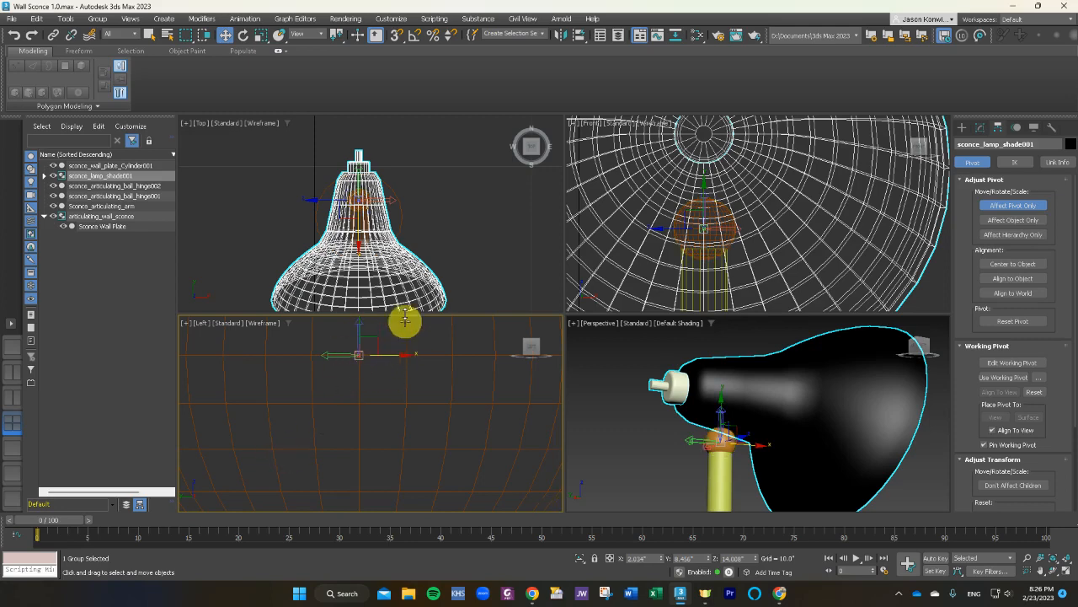
scroll(360, 221, "up", 6)
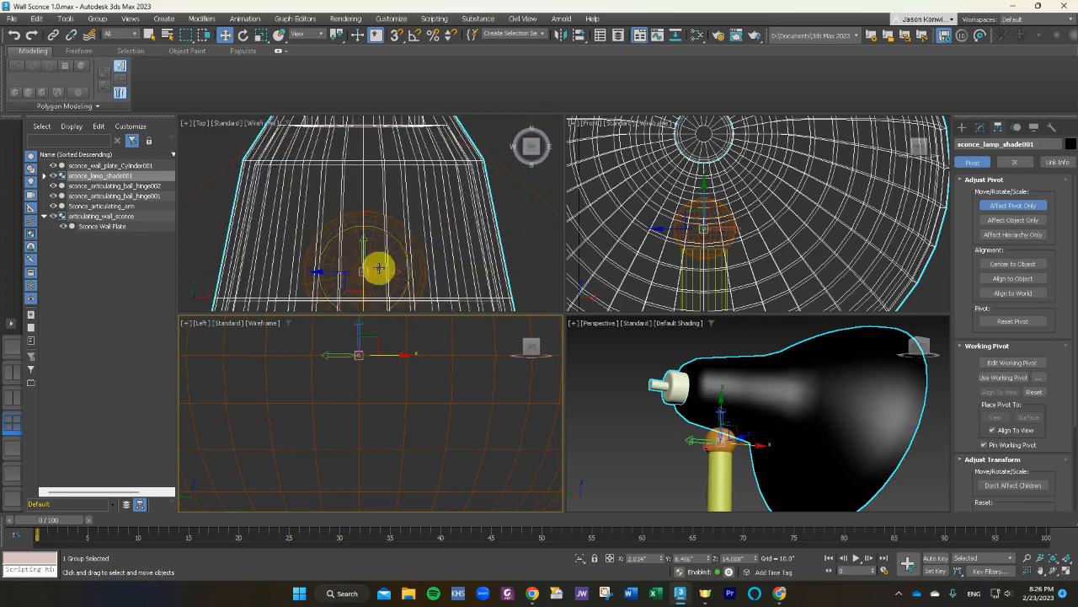
scroll(699, 229, "up", 5)
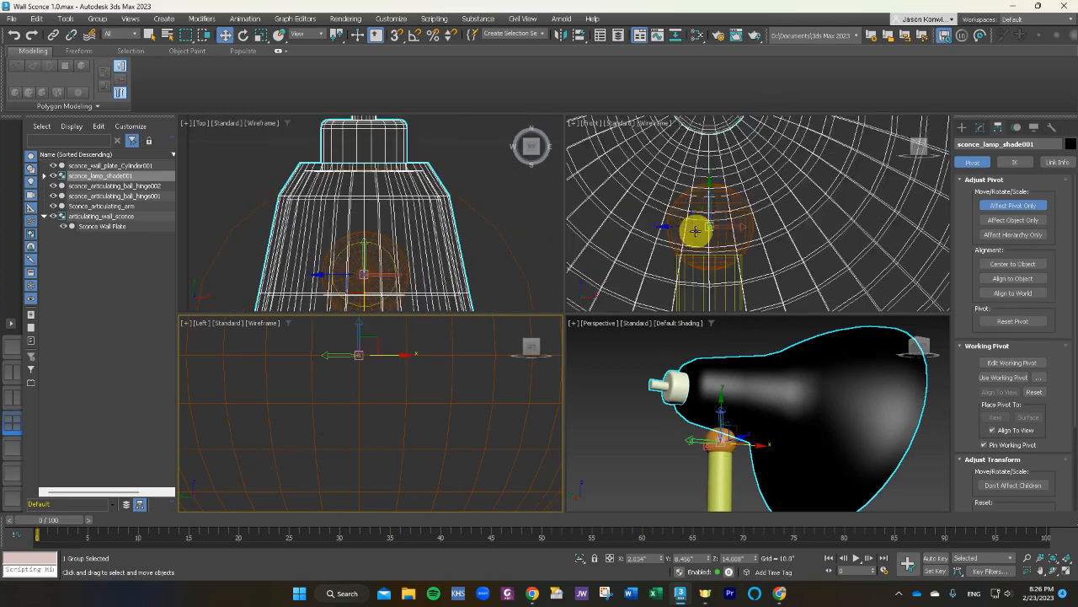
left_click(1028, 207)
left_click(1030, 209)
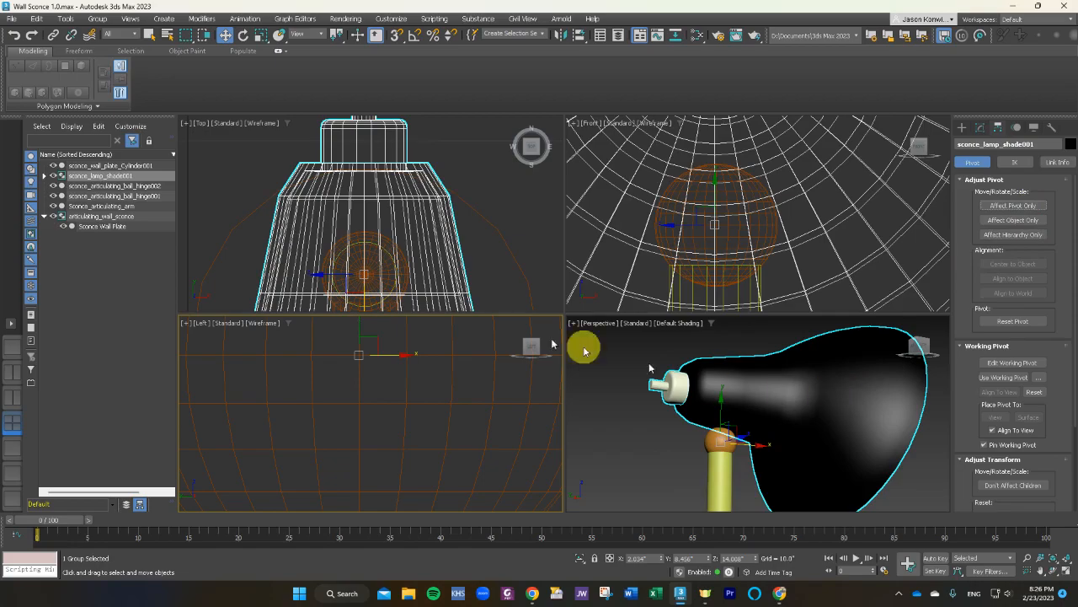
Try rotating the lamp shade group around its pivot in the Perspective view, tilting and turning it in several directions.
left_click(243, 34)
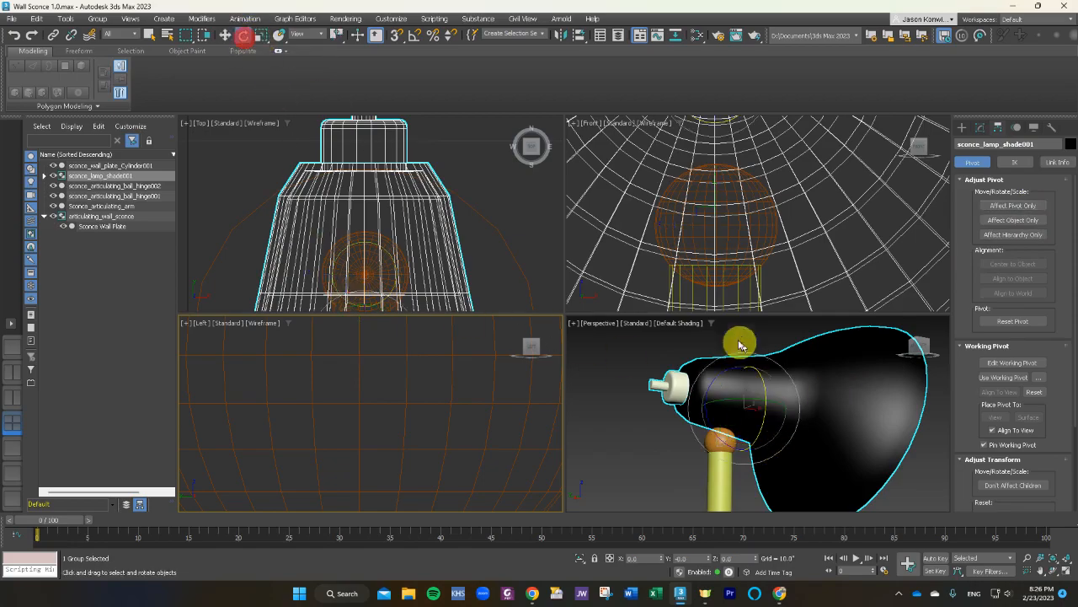
left_click_drag(717, 375, 758, 397)
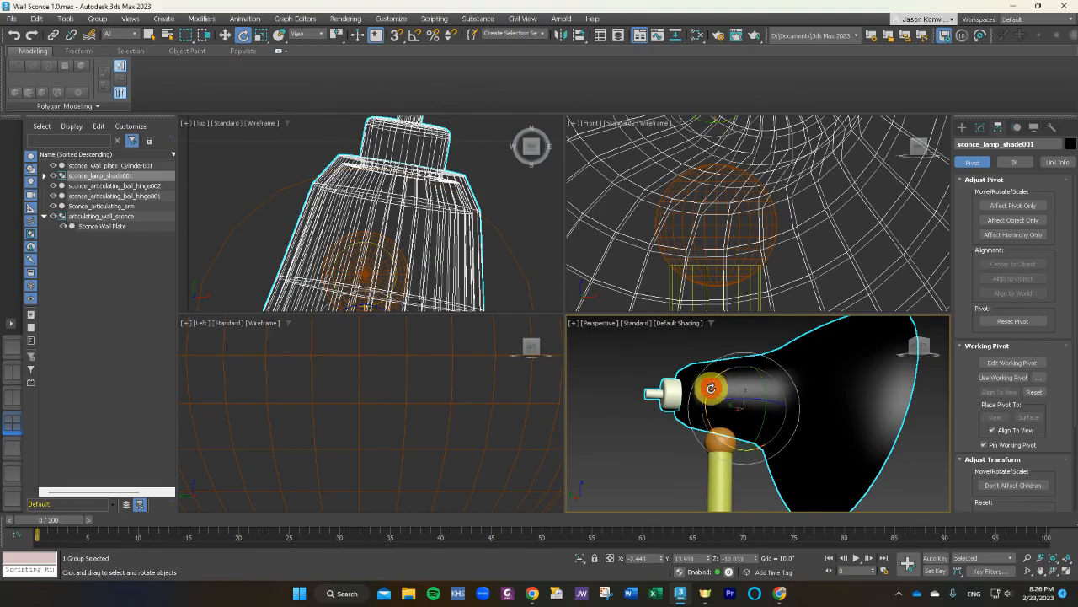
left_click_drag(710, 388, 742, 436)
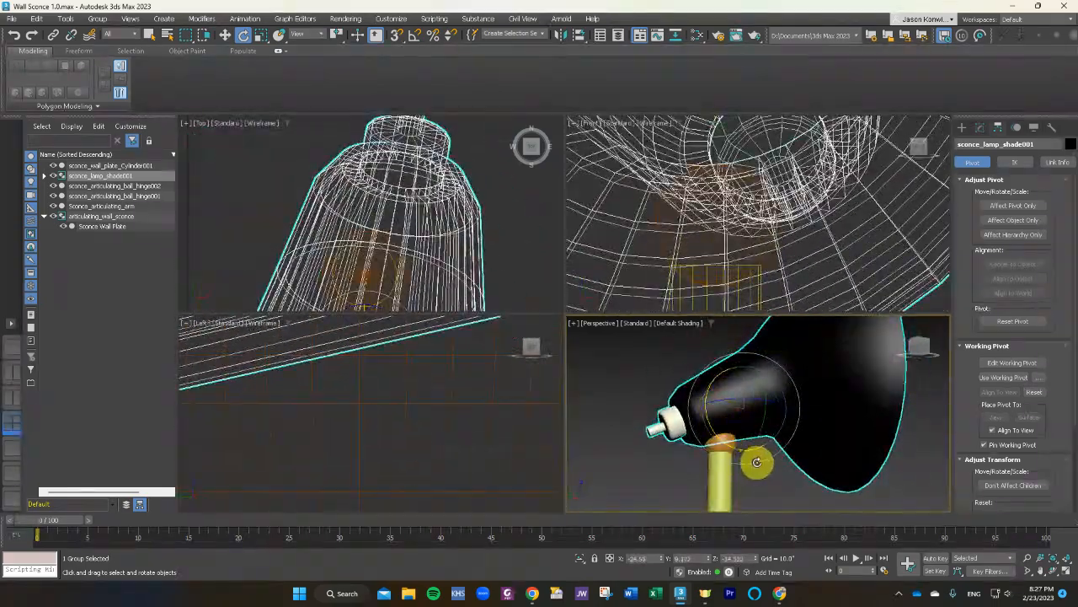
middle_click_drag(757, 462, 539, 477, "alt")
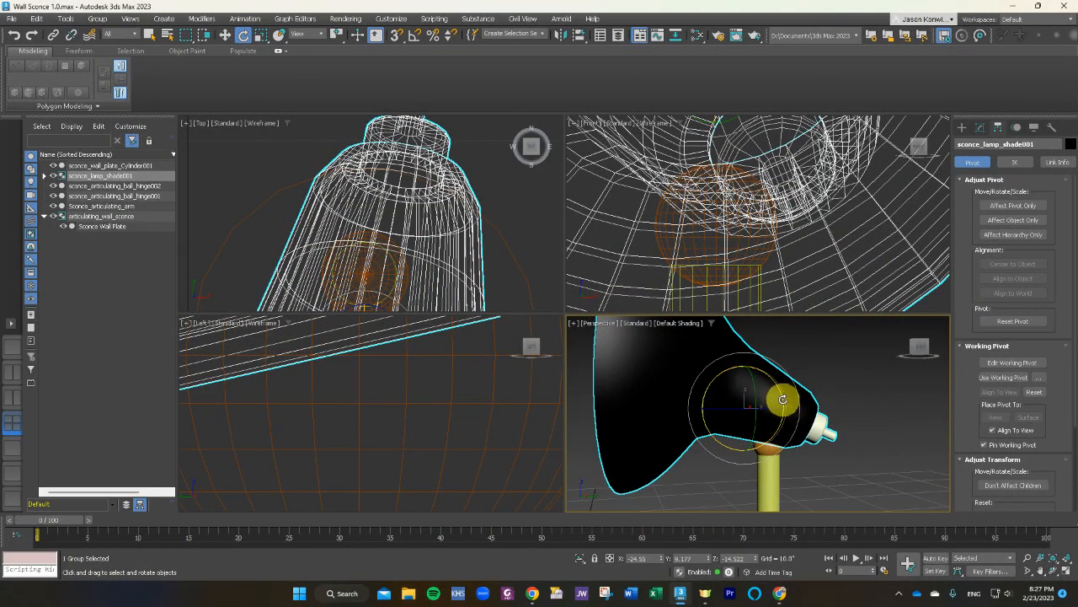
left_click_drag(782, 399, 638, 402)
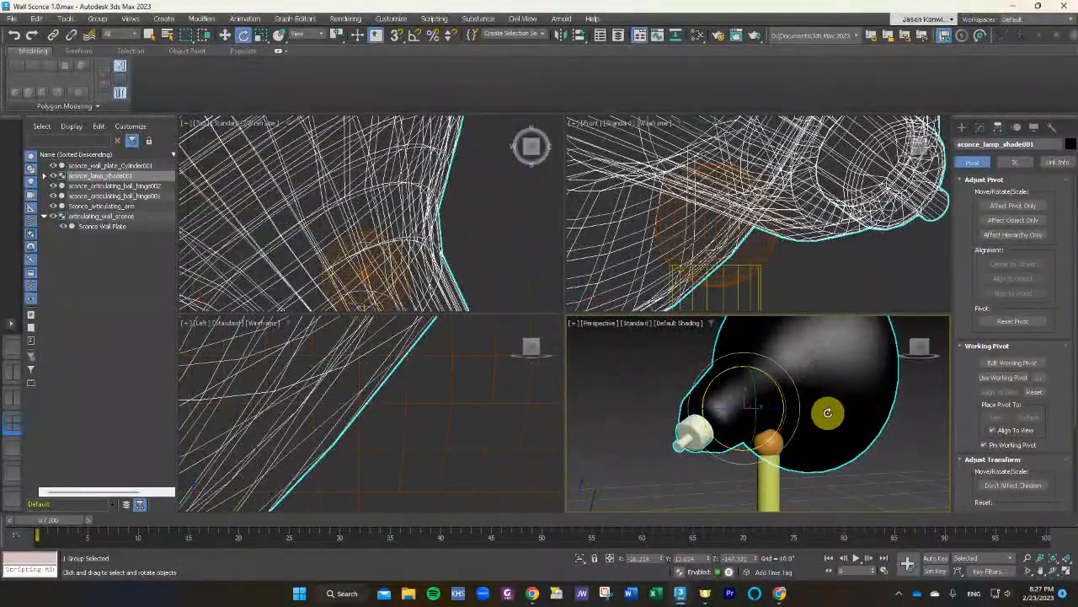
left_click_drag(816, 415, 840, 412)
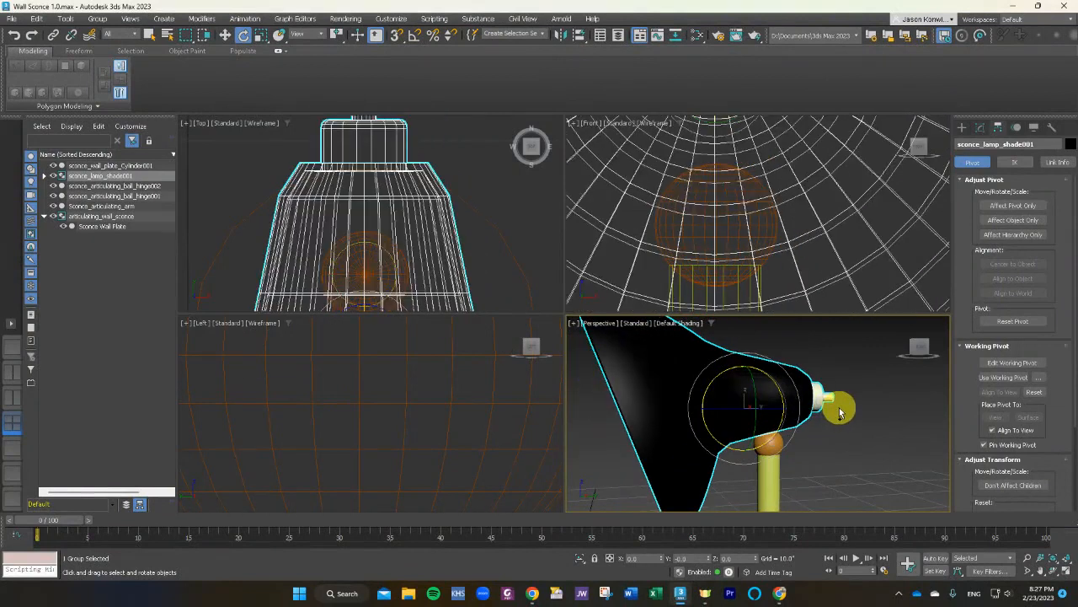
left_click(824, 420)
left_click(757, 414)
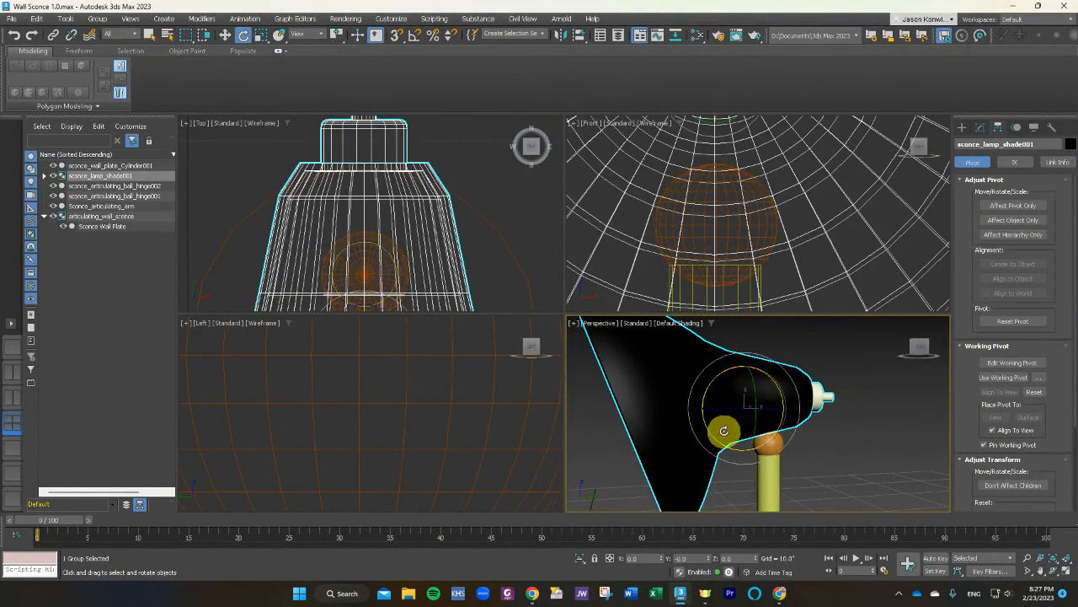
Adjust only the lamp shade group's pivot, lowering it in the Front view to the upper ball hinge's height, about Z 13.97".
left_click(1012, 206)
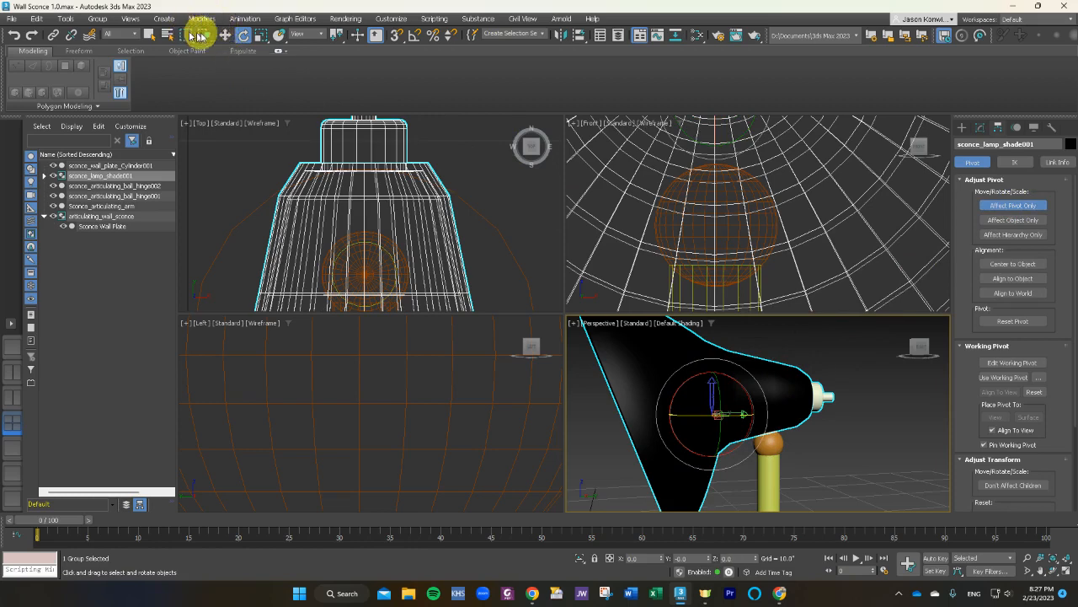
left_click(226, 34)
scroll(684, 227, "down", 3)
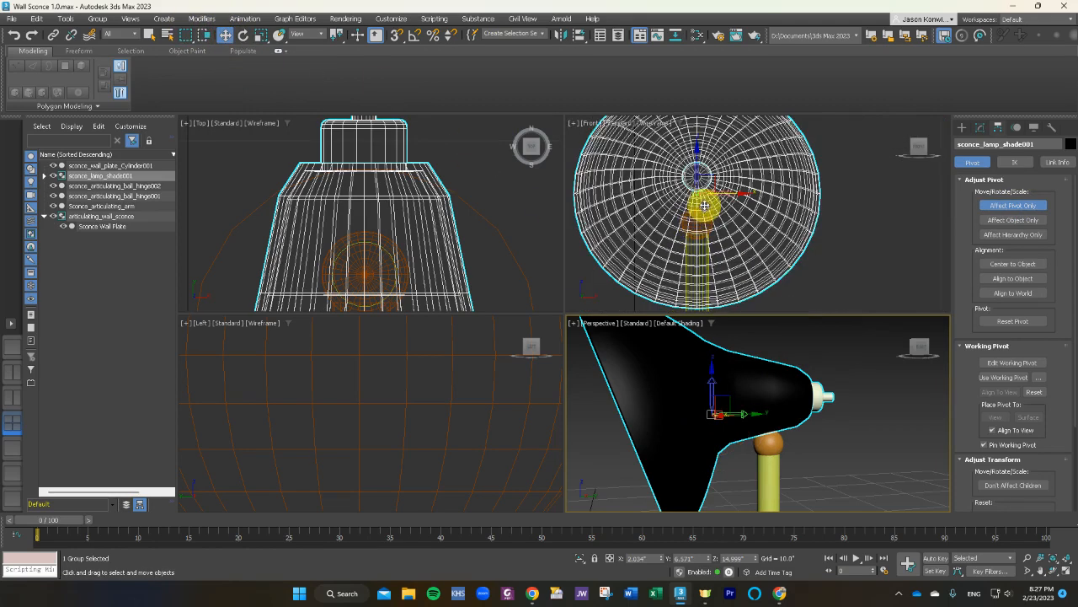
scroll(704, 204, "up", 3)
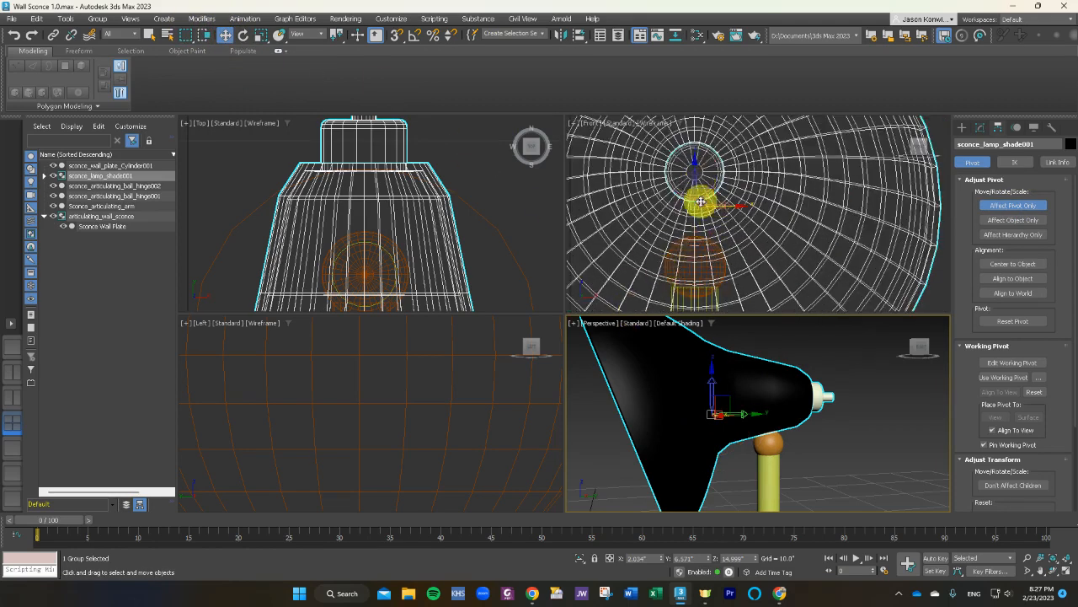
left_click_drag(700, 201, 691, 242)
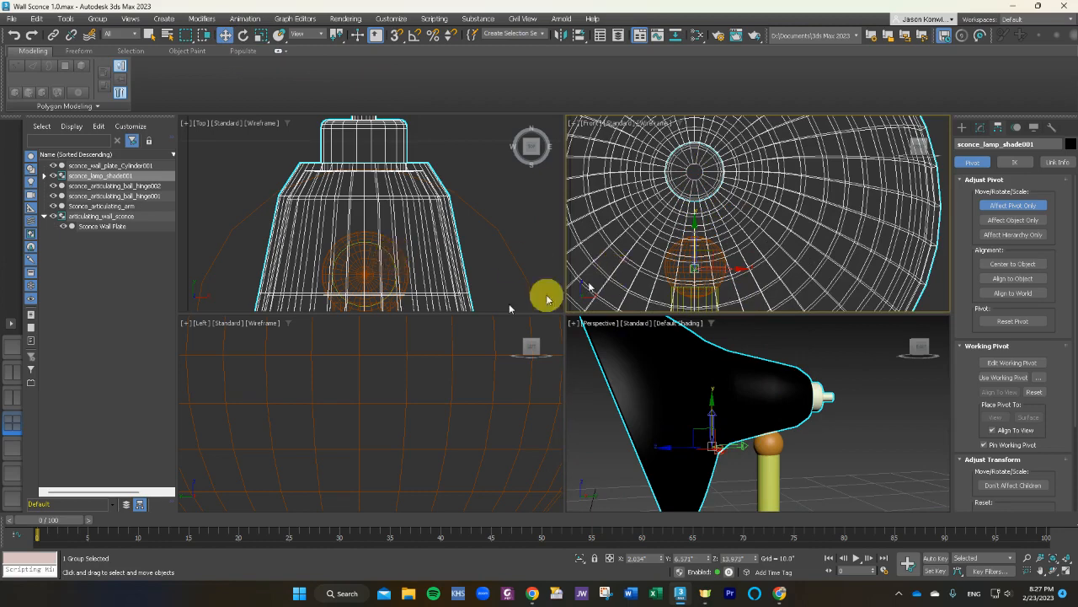
Reselect the lamp shade group in the Left view and shift its pivot horizontally onto the upper ball hinge's center, about Y 8.46".
left_click(445, 403)
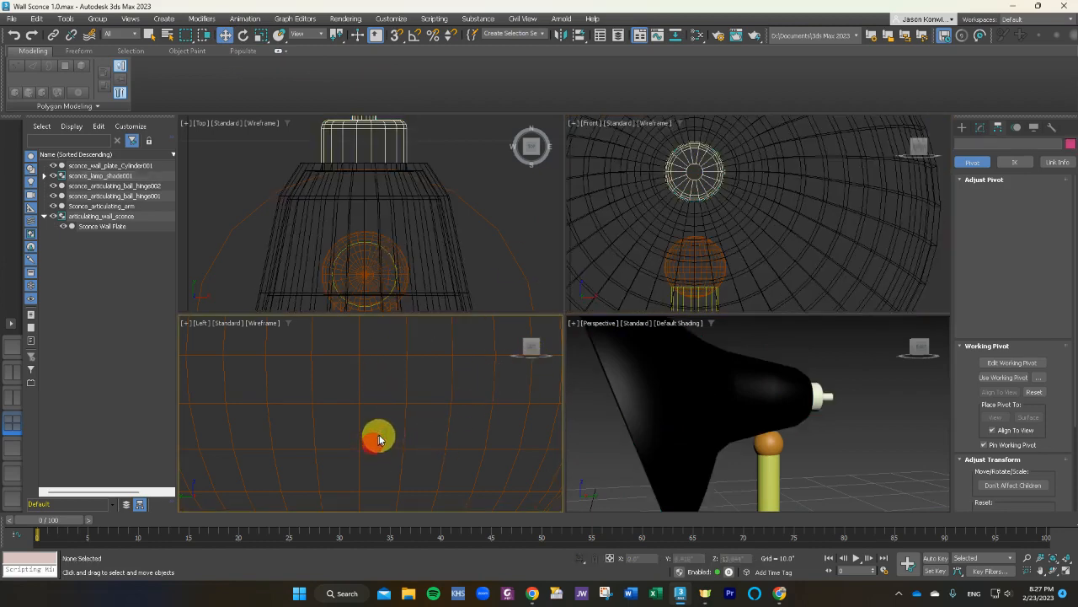
scroll(382, 429, "down", 5)
scroll(384, 417, "down", 5)
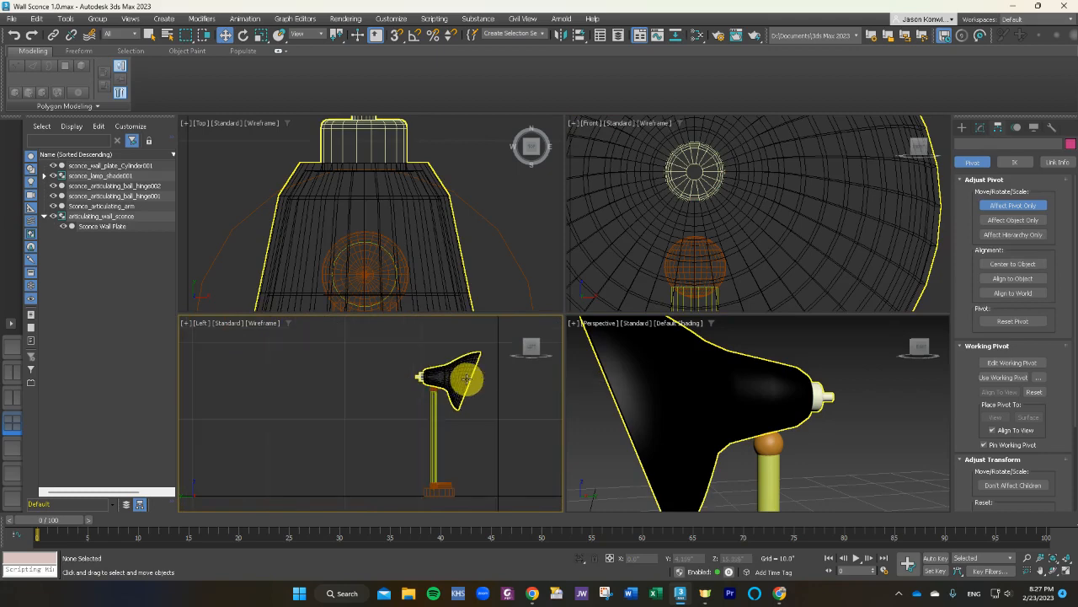
left_click(467, 378)
scroll(462, 388, "up", 8)
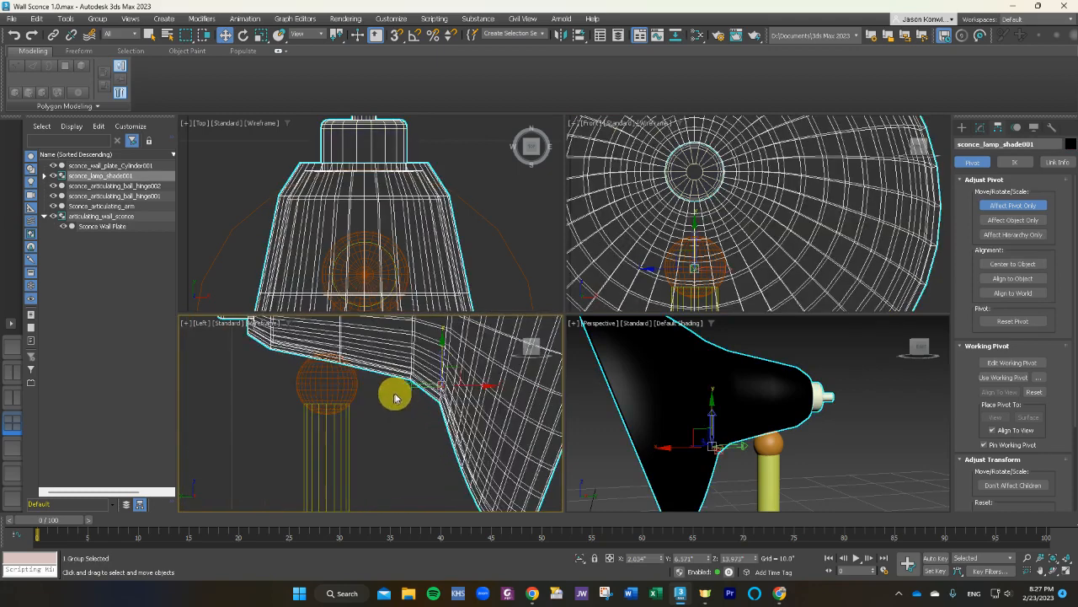
left_click_drag(462, 386, 349, 407)
scroll(345, 407, "up", 3)
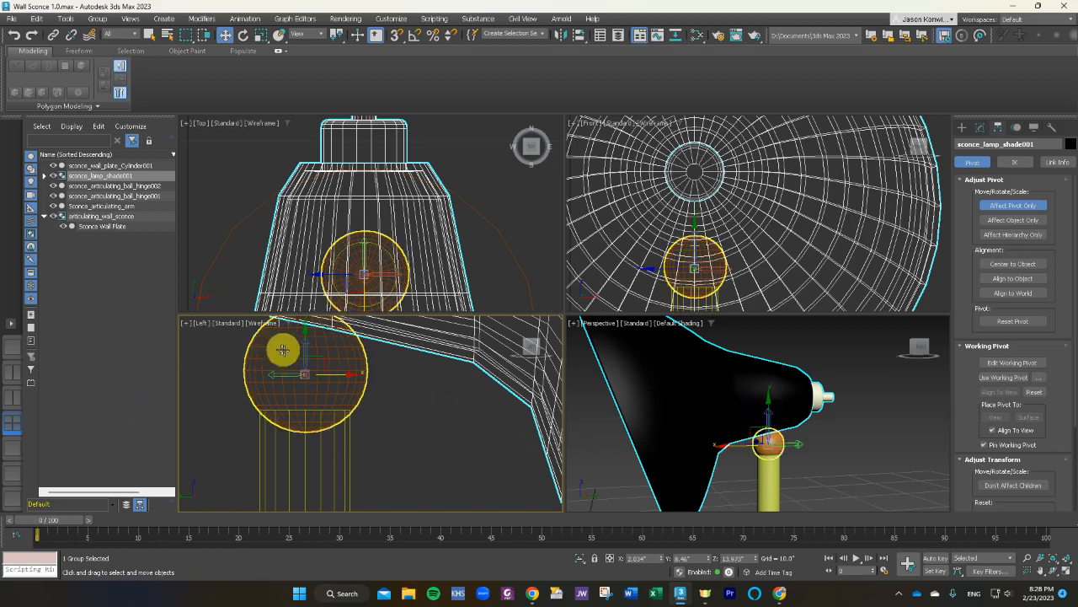
Nudge the upper ball hinge's own pivot toward its center in the Left and Top views, and deselect the hinge.
scroll(299, 361, "up", 5)
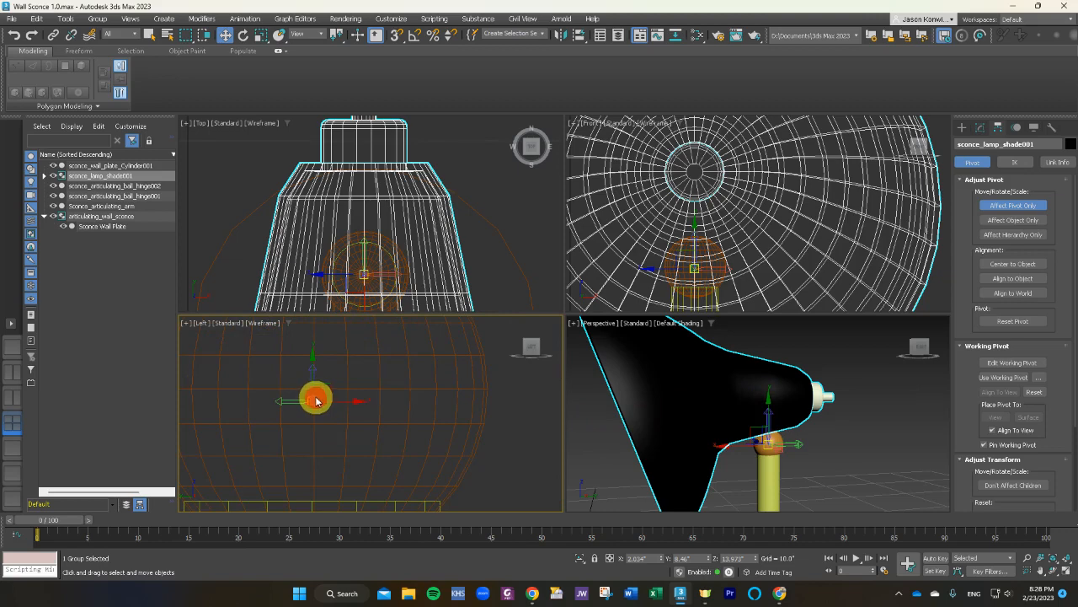
left_click(318, 391)
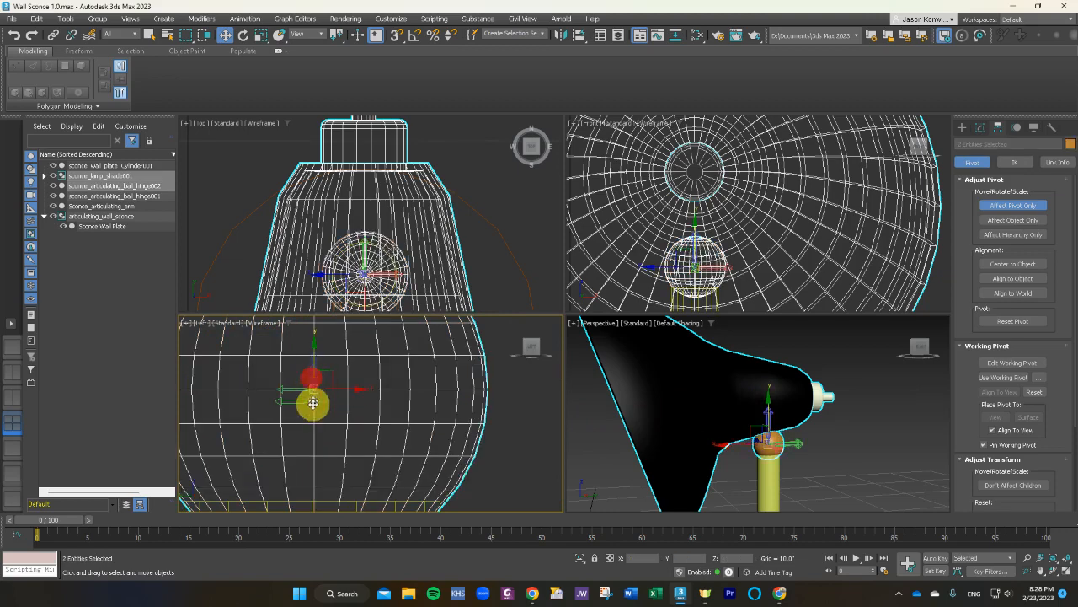
left_click(312, 405)
left_click(315, 399)
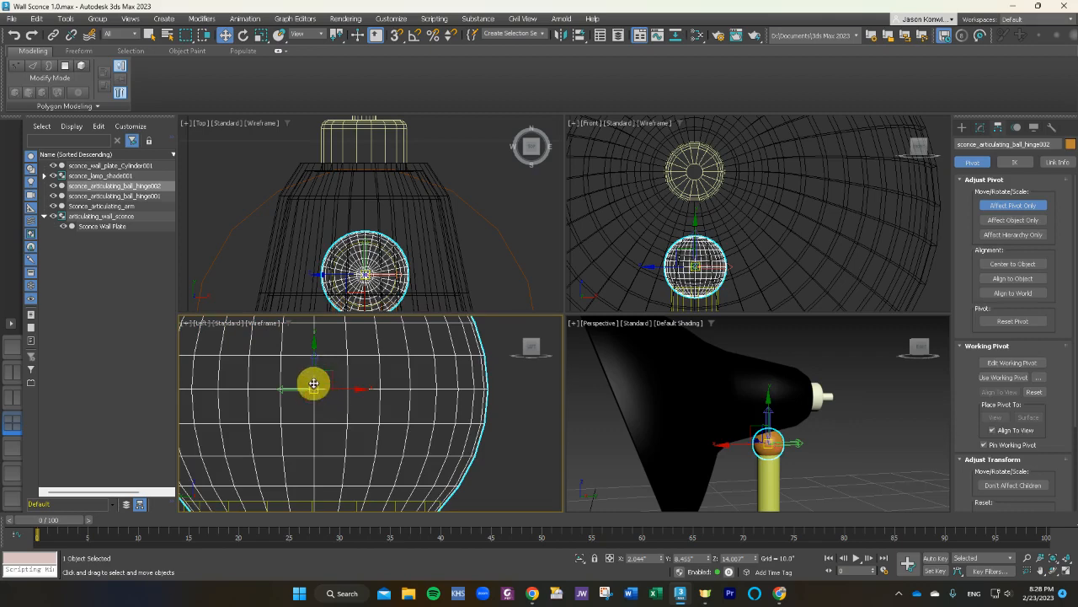
left_click_drag(313, 375, 314, 383)
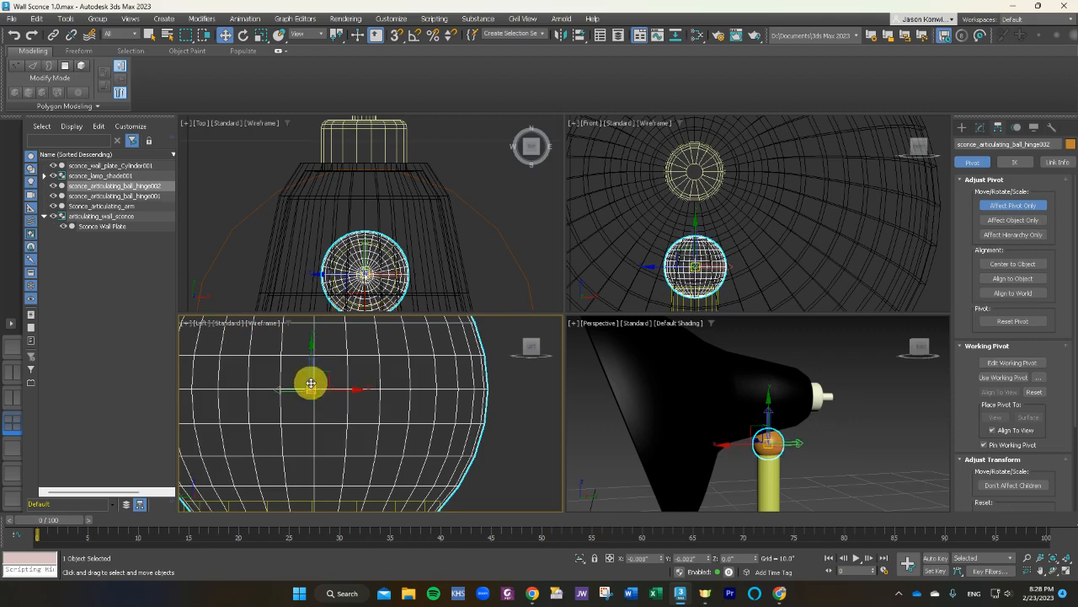
scroll(380, 277, "up", 8)
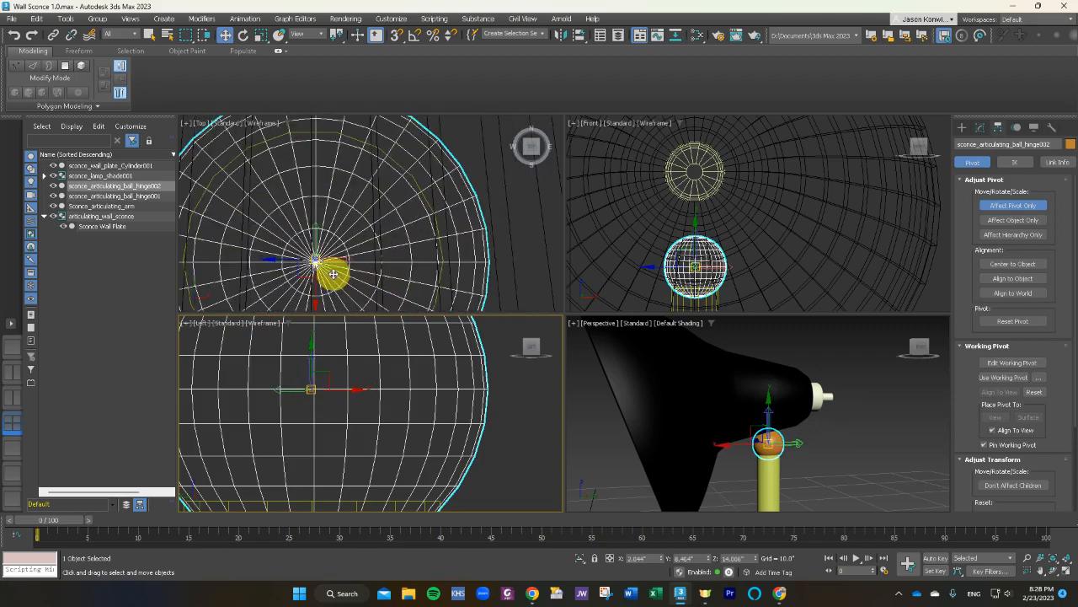
scroll(312, 256, "up", 3)
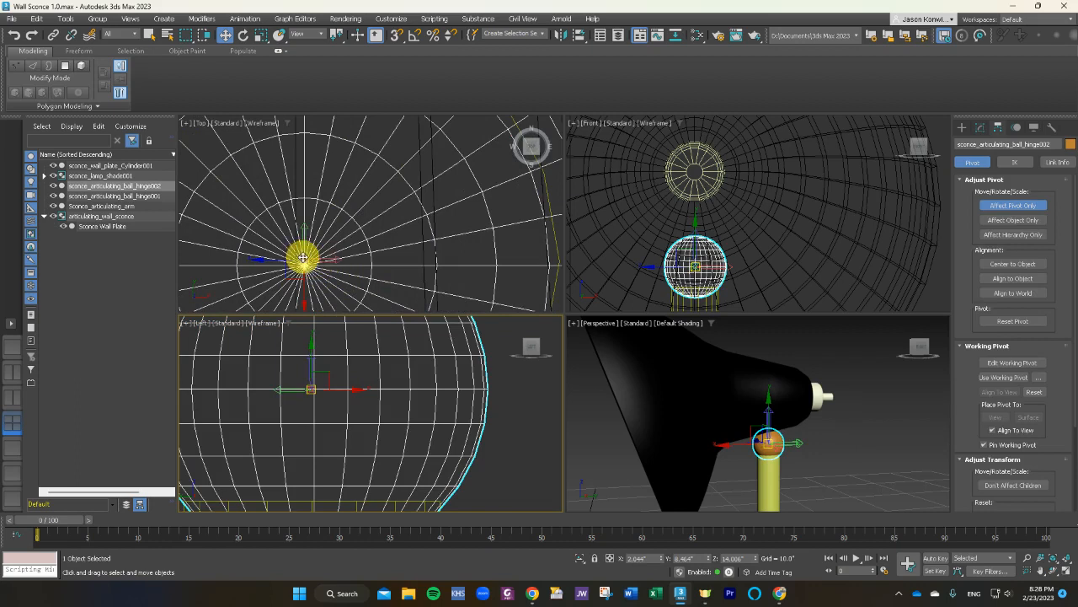
left_click(303, 257)
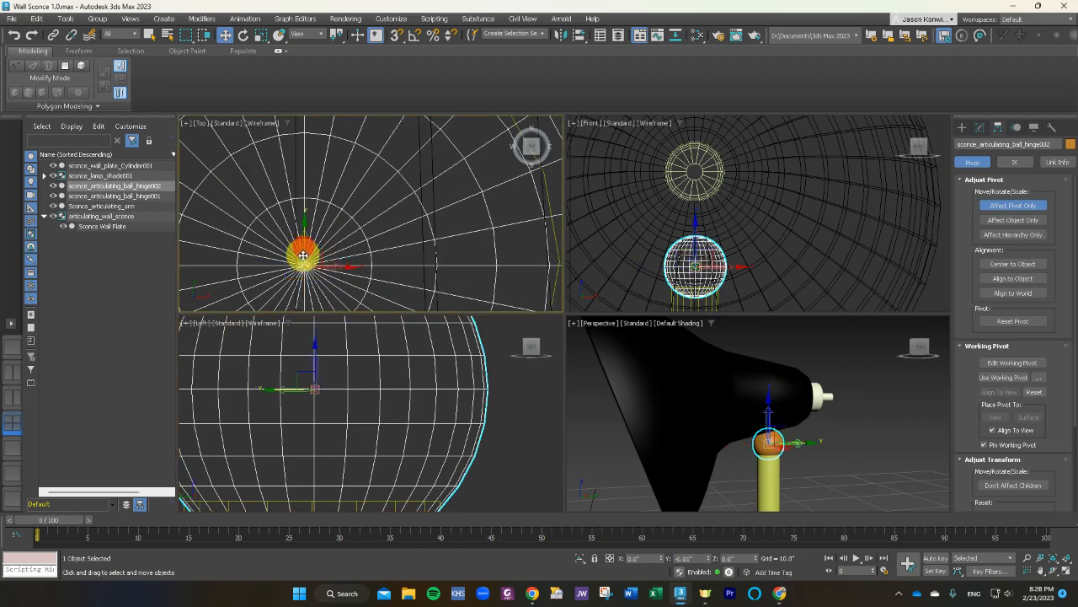
left_click(879, 406)
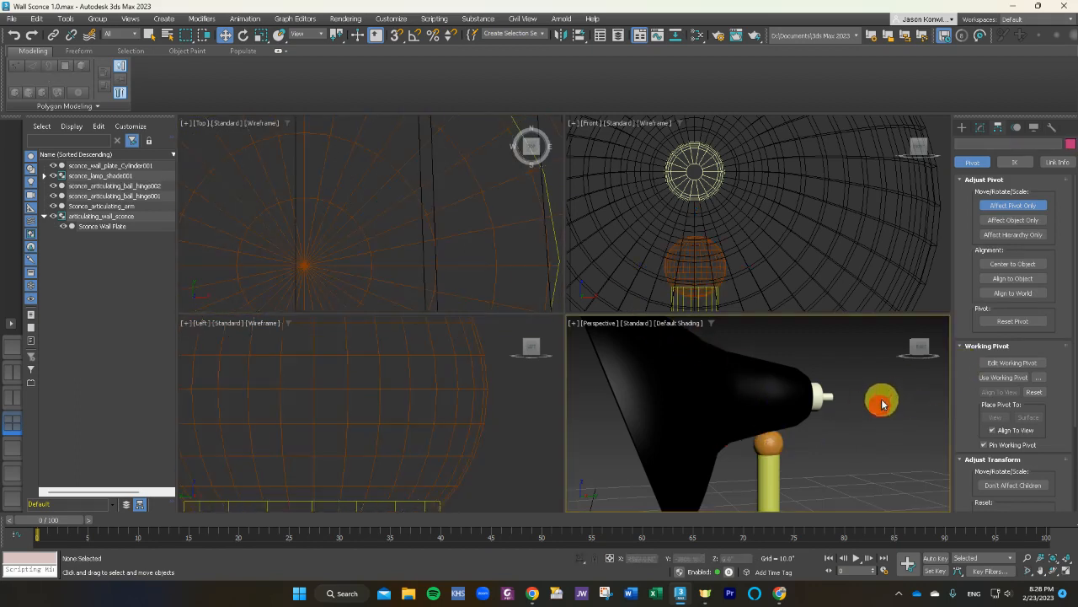
Center the upper ball hinge's pivot on the object, align it to the object, and leave pivot-only adjustment.
left_click(790, 392)
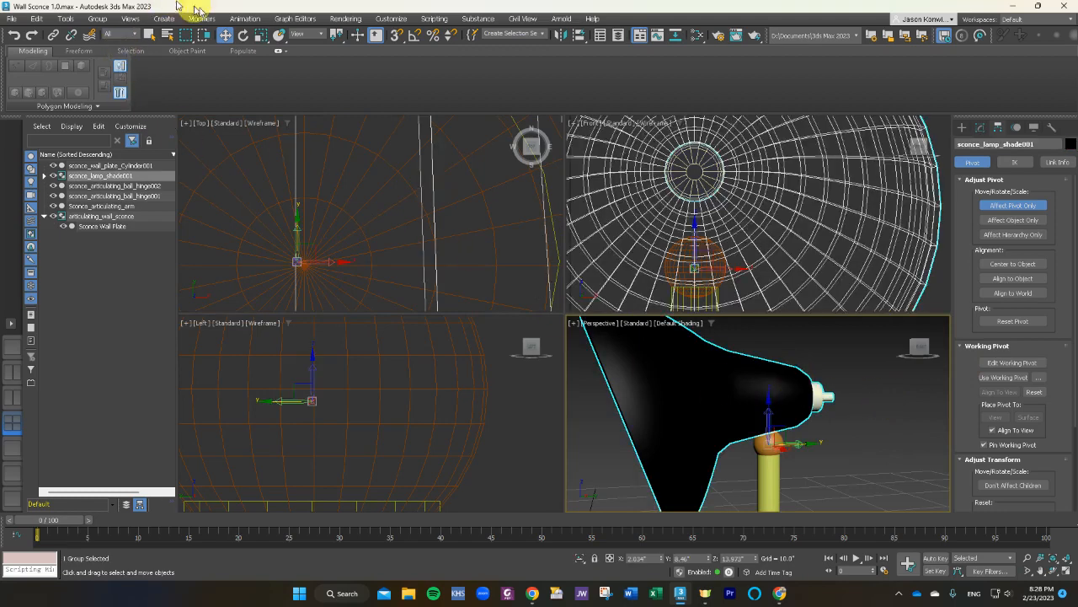
left_click(1013, 205)
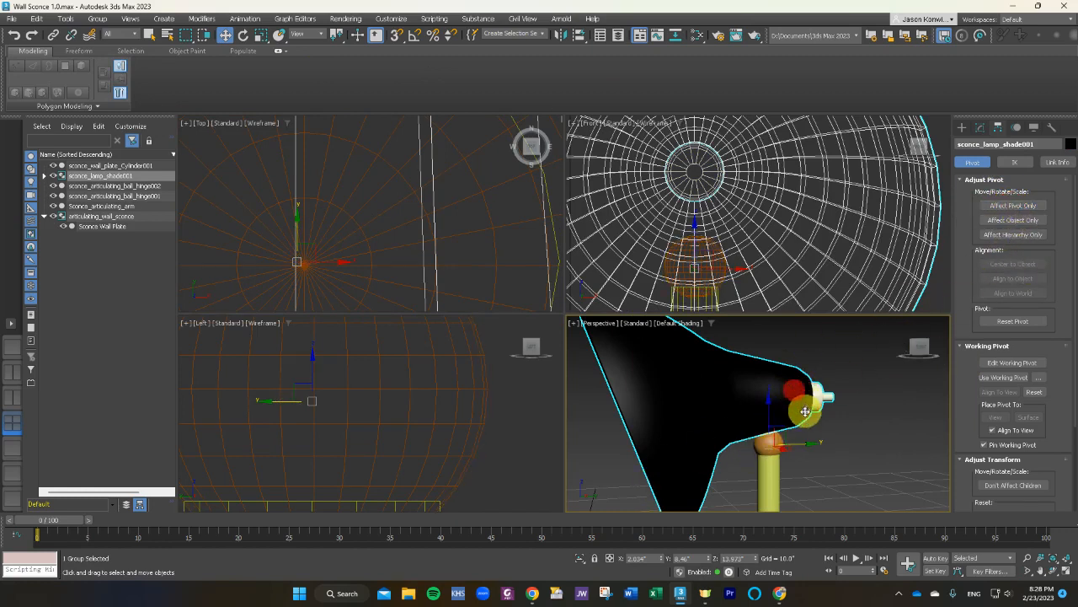
left_click(1016, 205)
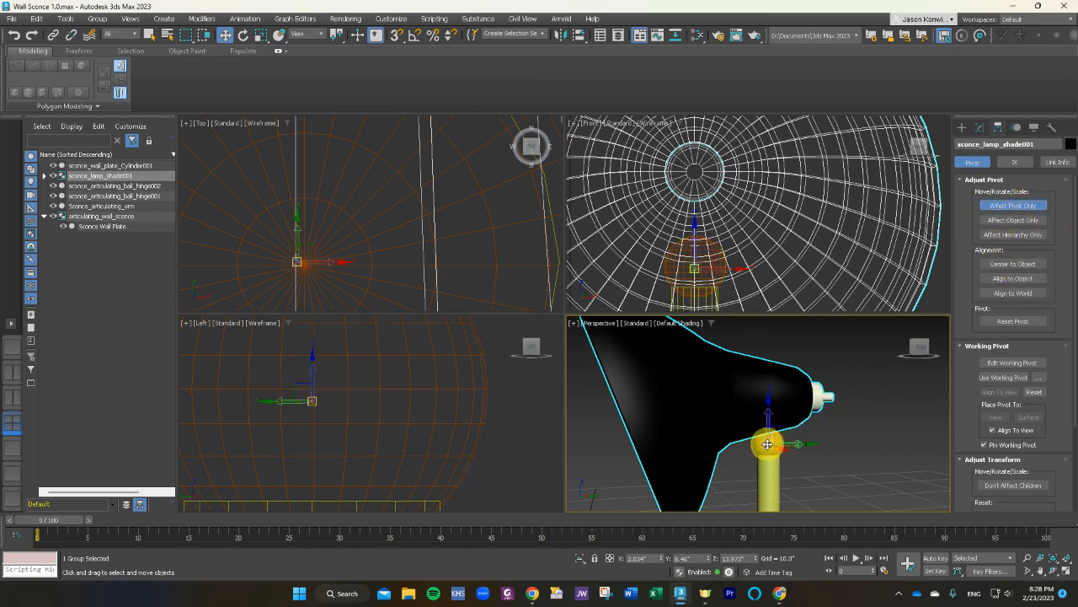
left_click(768, 444)
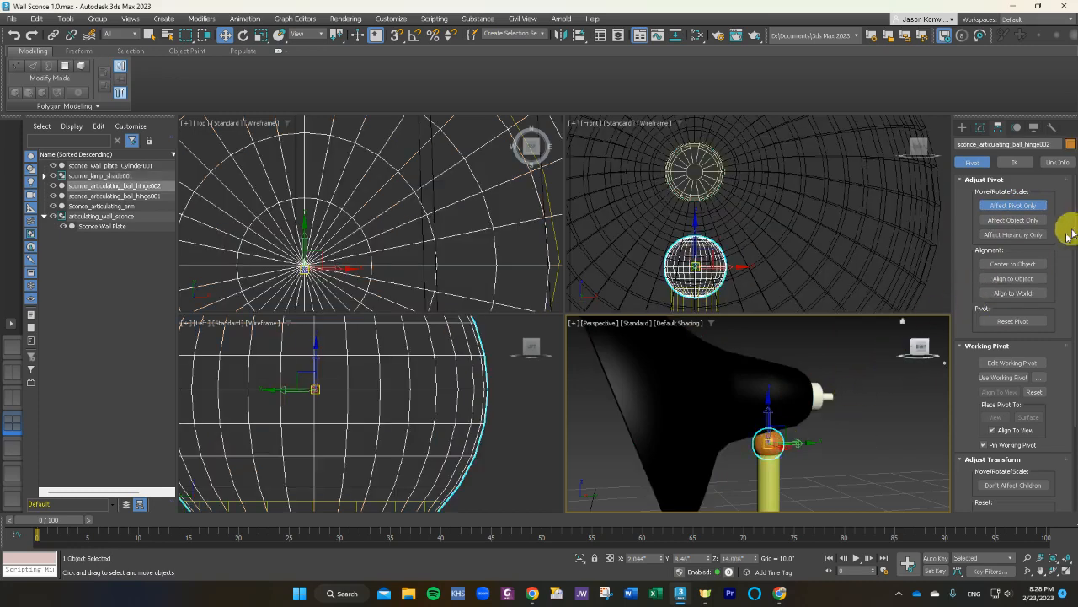
left_click(1012, 263)
left_click(1011, 278)
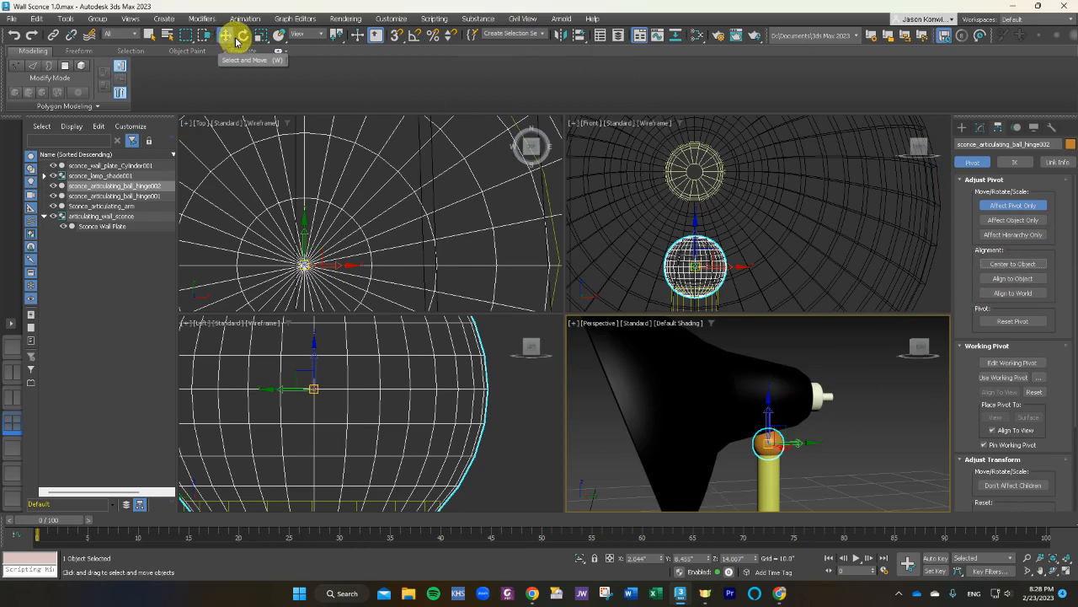
left_click(1005, 207)
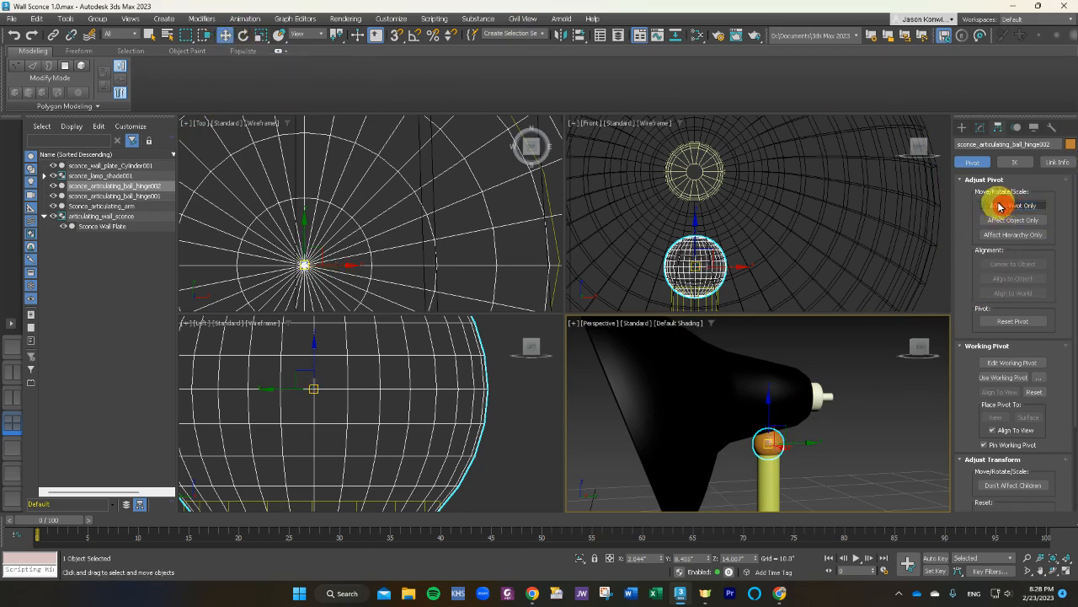
Tilt the lamp shade group around the upper ball hinge in the Perspective view, and deselect it.
left_click(729, 396)
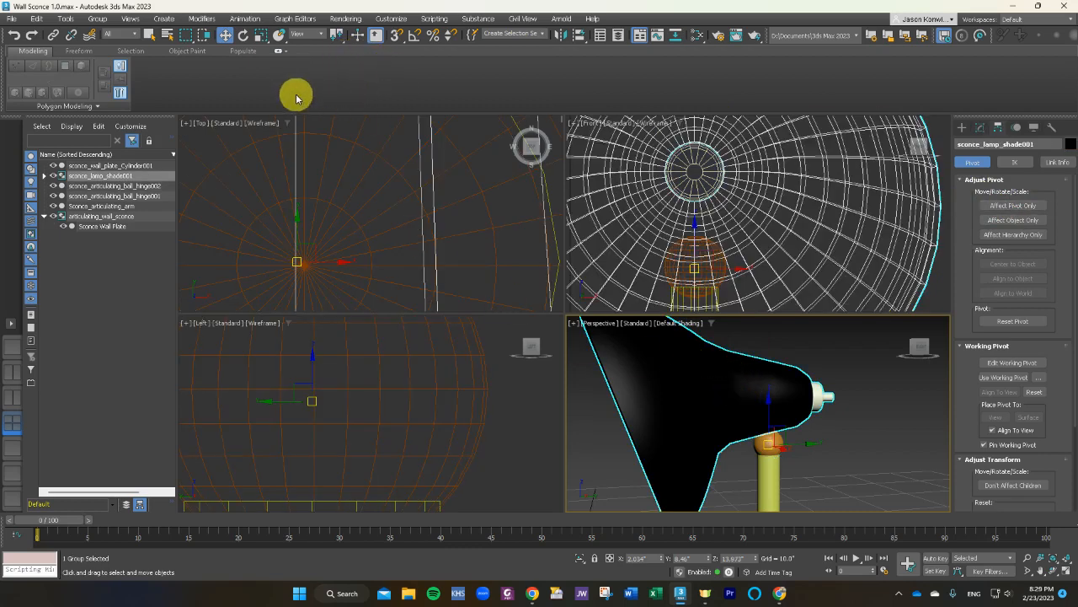
left_click(243, 35)
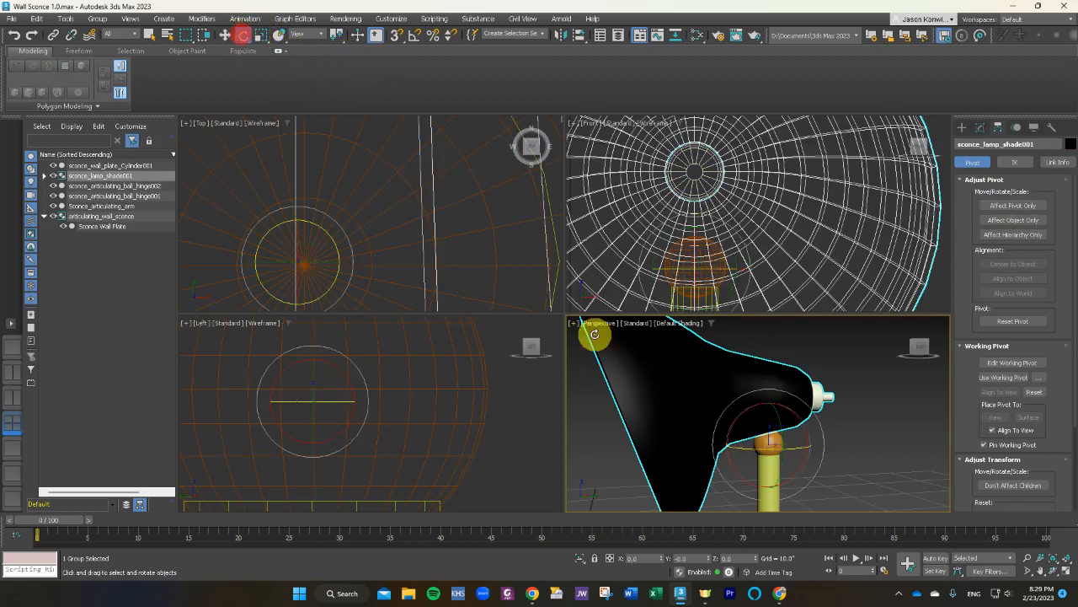
left_click_drag(753, 406, 763, 378)
left_click(852, 352)
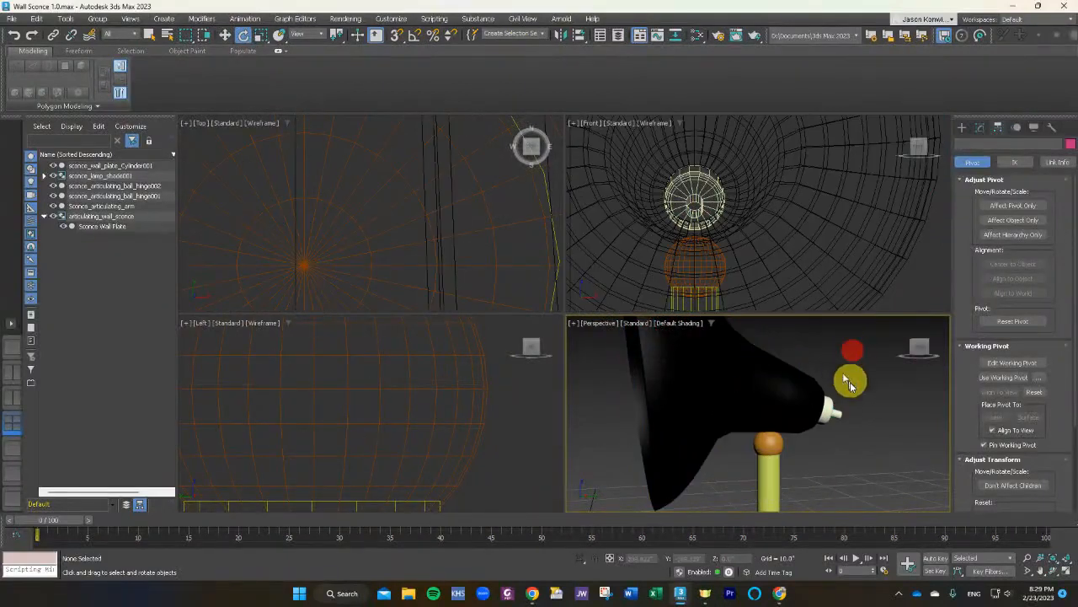
Link the lamp shade group to the upper ball hinge as its parent, and expand the hinge in the scene hierarchy.
middle_click_drag(851, 424, 715, 447, "alt")
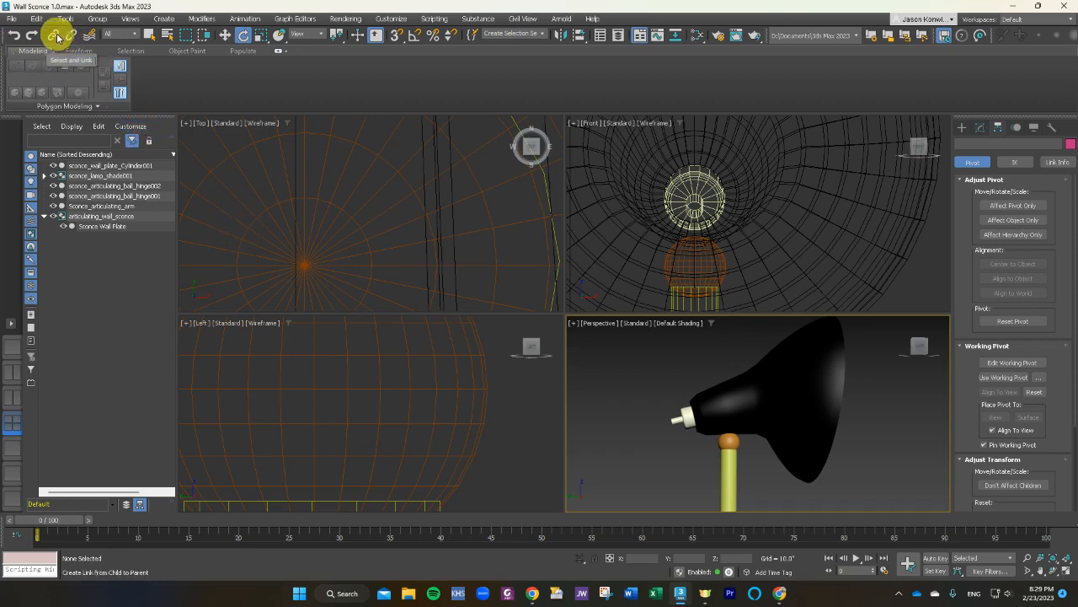
left_click(55, 36)
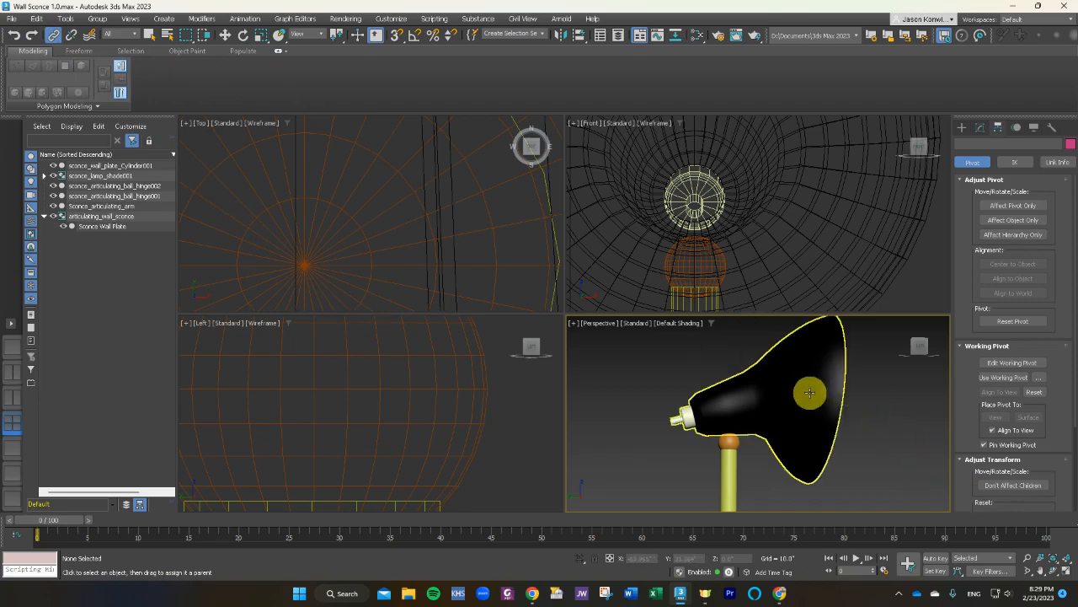
left_click(758, 394)
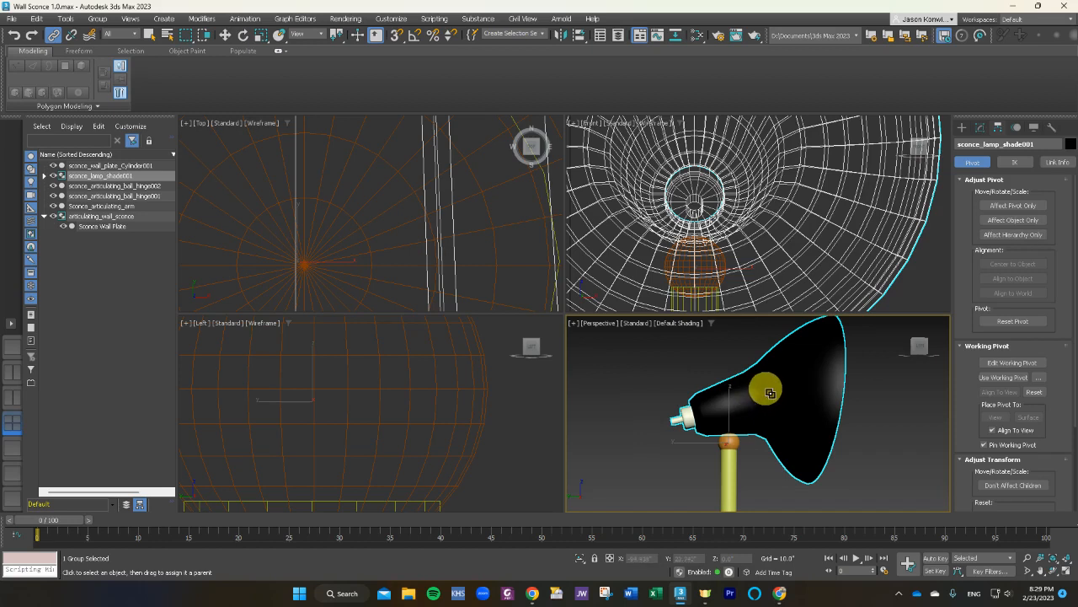
left_click_drag(770, 391, 743, 416)
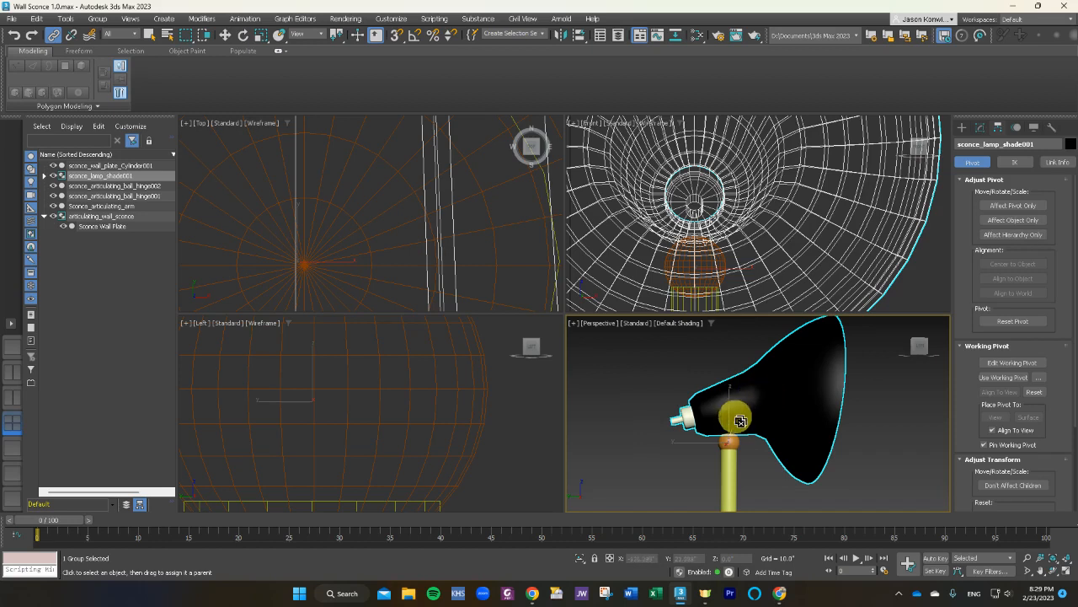
left_click(729, 440)
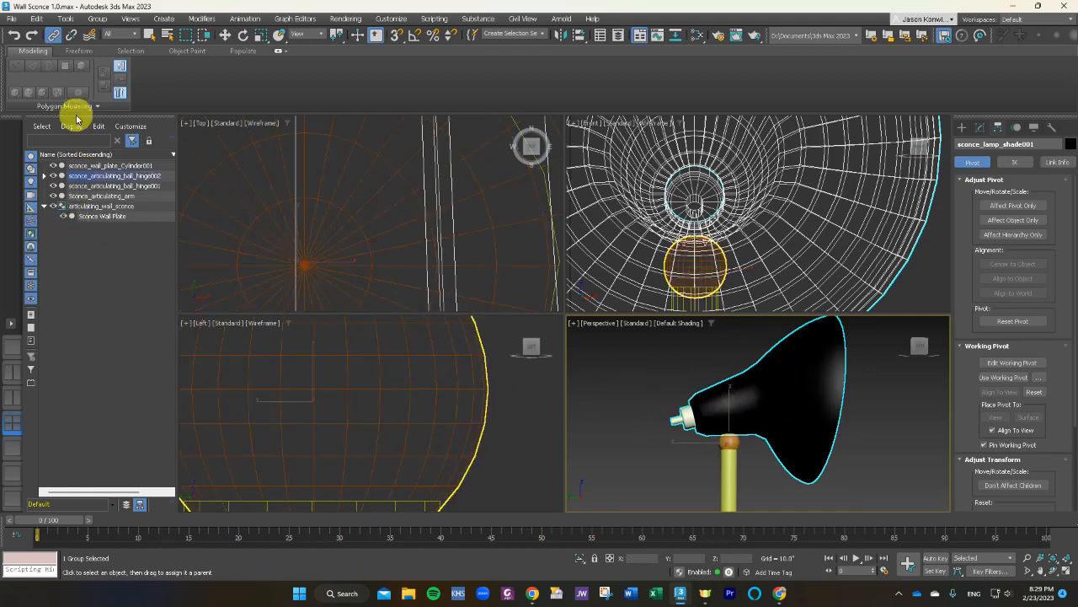
left_click(44, 176)
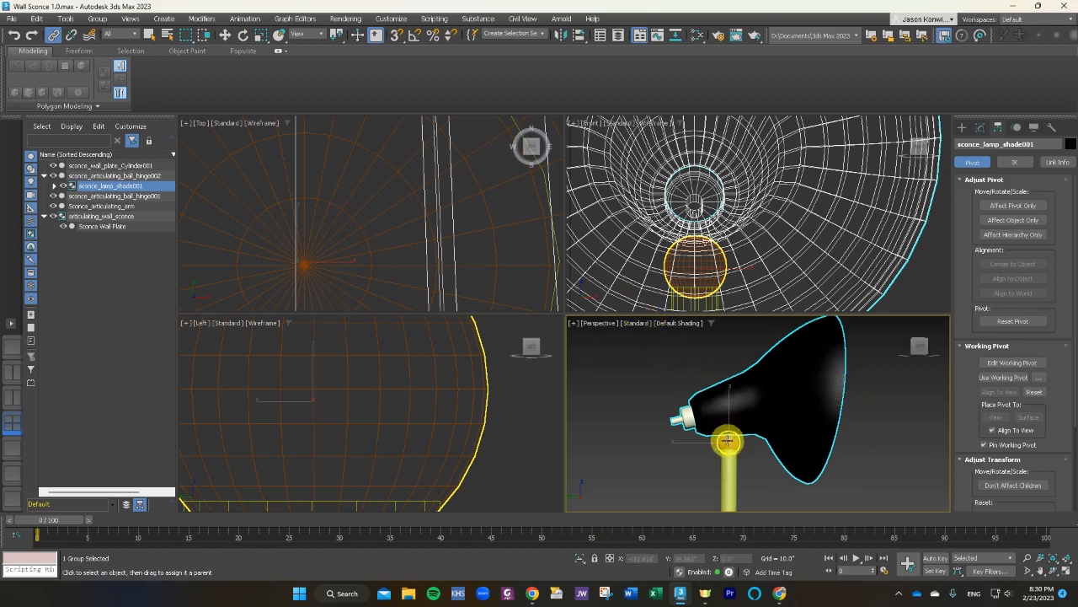
Link the upper ball hinge to the articulating arm as its parent.
scroll(648, 421, "down", 4)
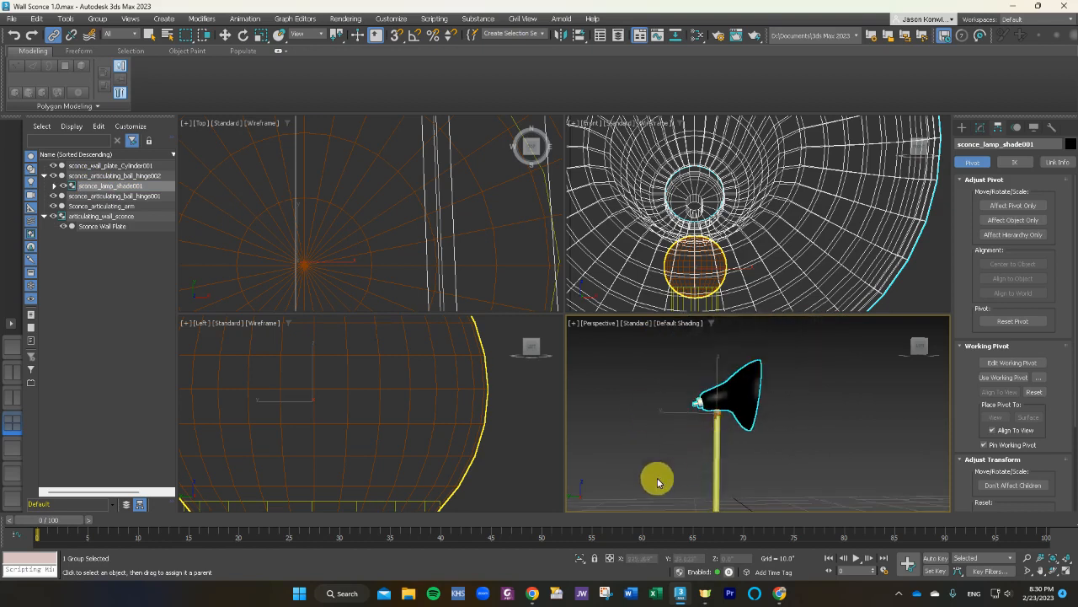
scroll(650, 459, "down", 3)
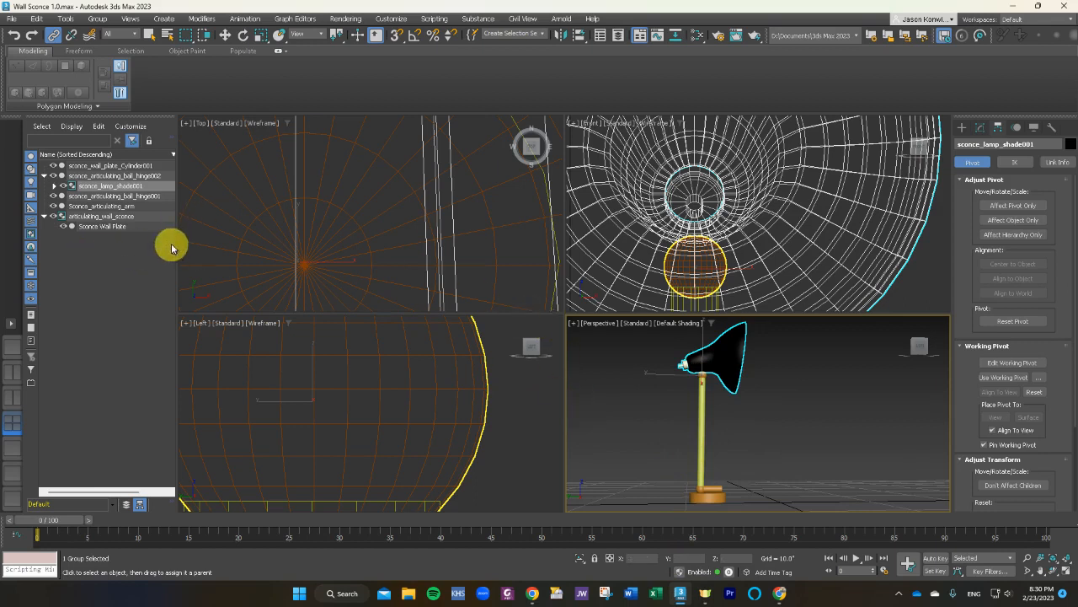
scroll(712, 400, "up", 2)
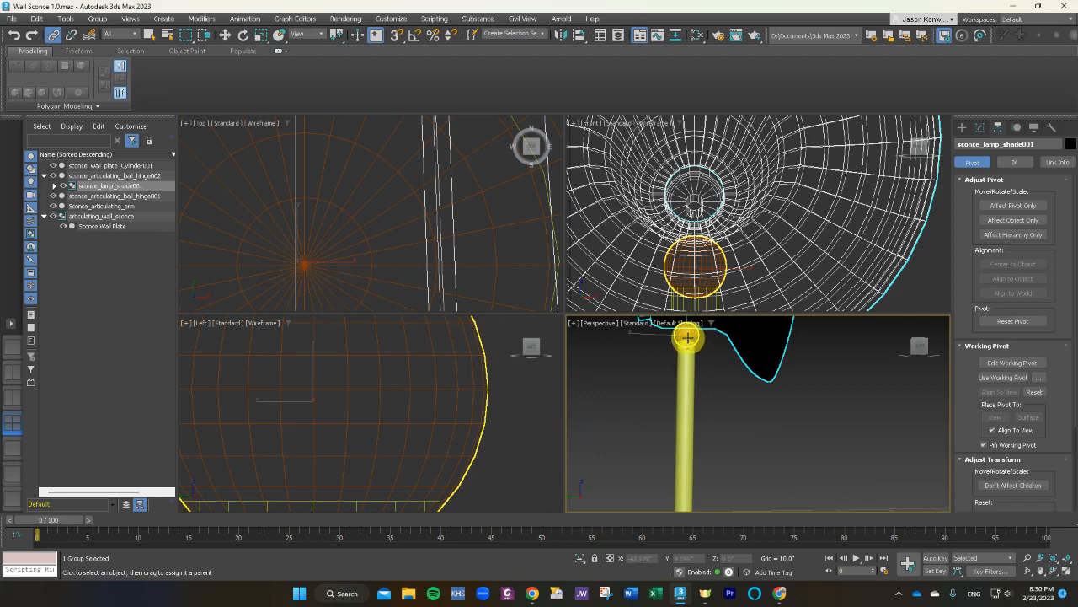
left_click(690, 335)
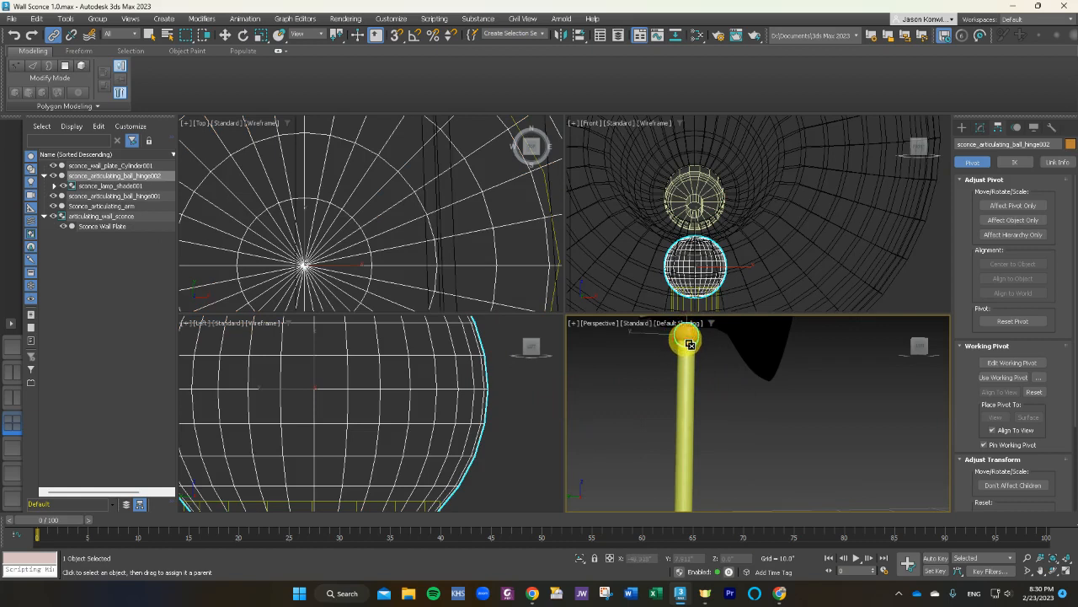
left_click_drag(687, 360, 698, 431)
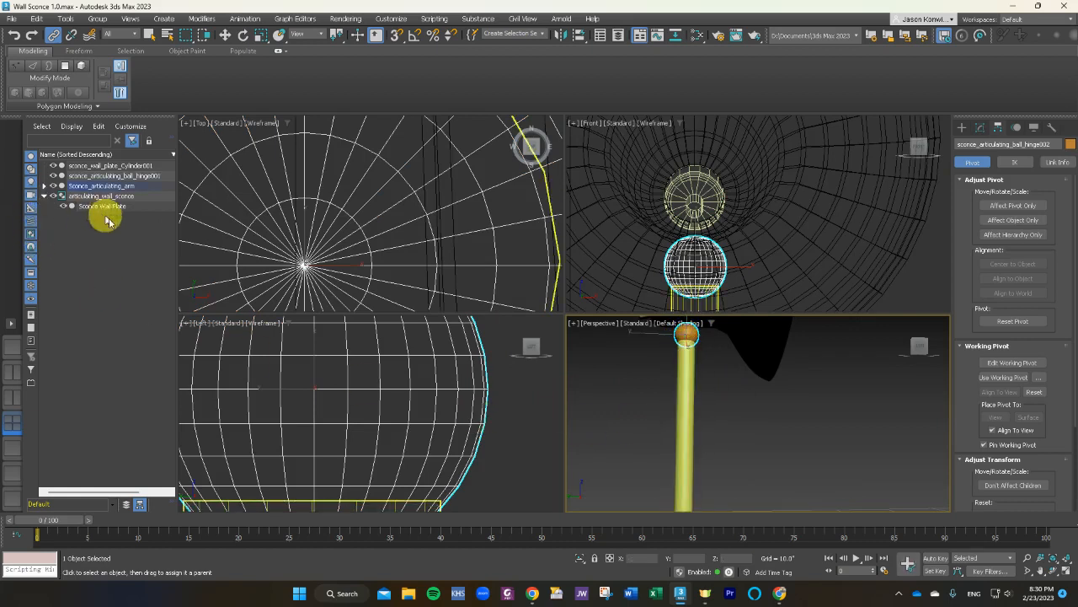
Link the articulating arm to the lower ball hinge at its base.
scroll(707, 462, "down", 4)
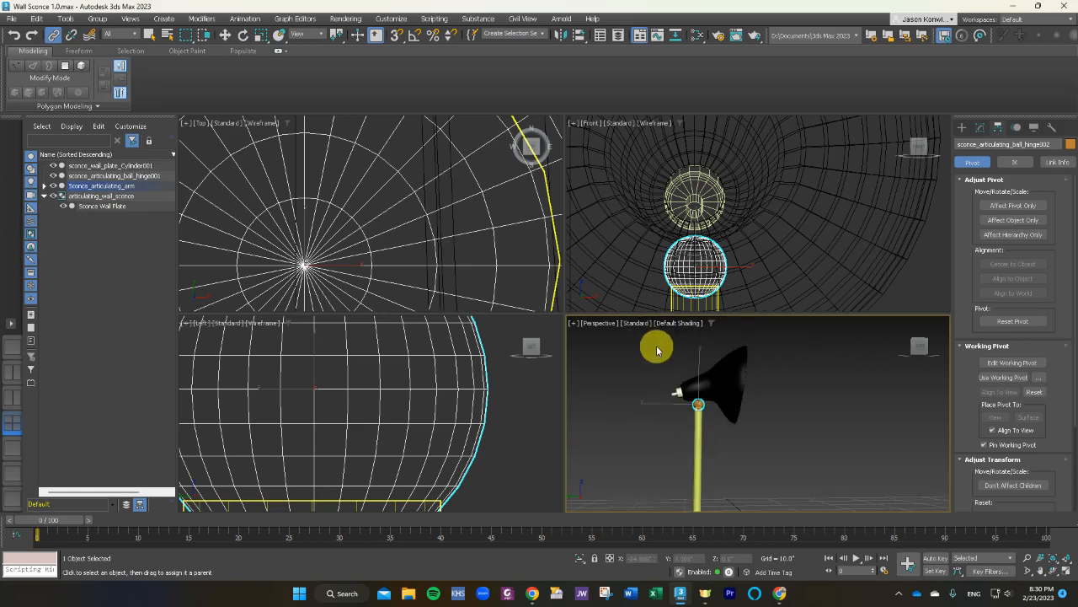
scroll(657, 349, "down", 5)
scroll(681, 430, "up", 4)
scroll(626, 465, "up", 2)
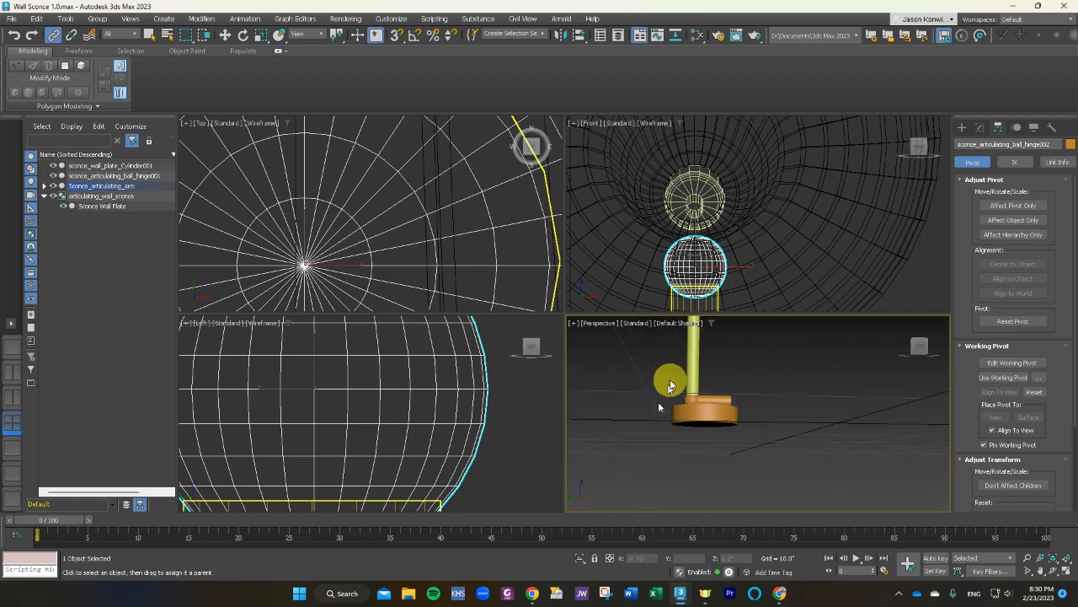
left_click(691, 351)
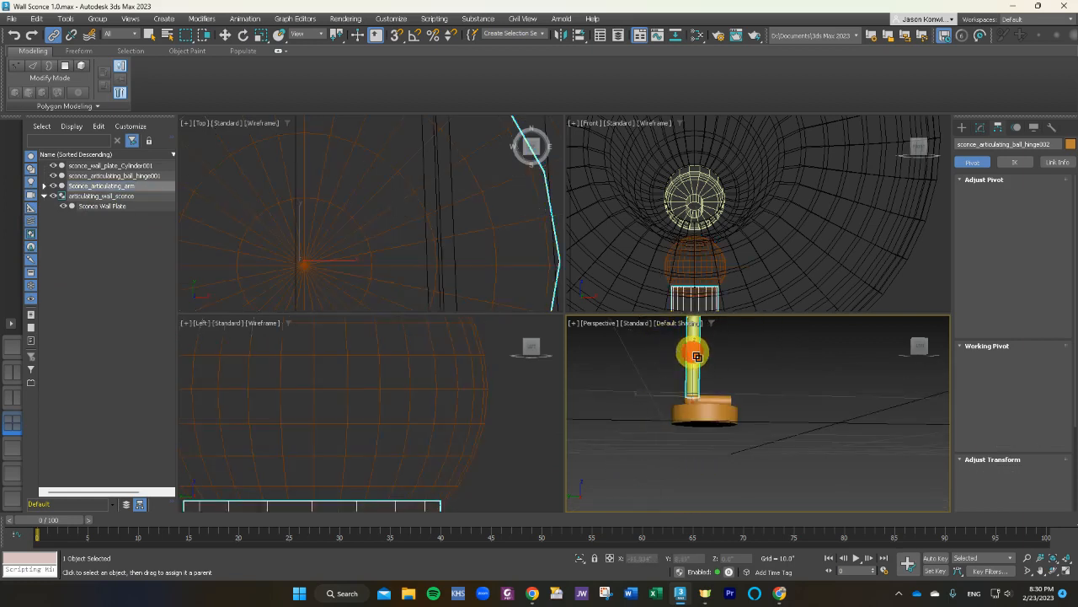
scroll(695, 383, "up", 3)
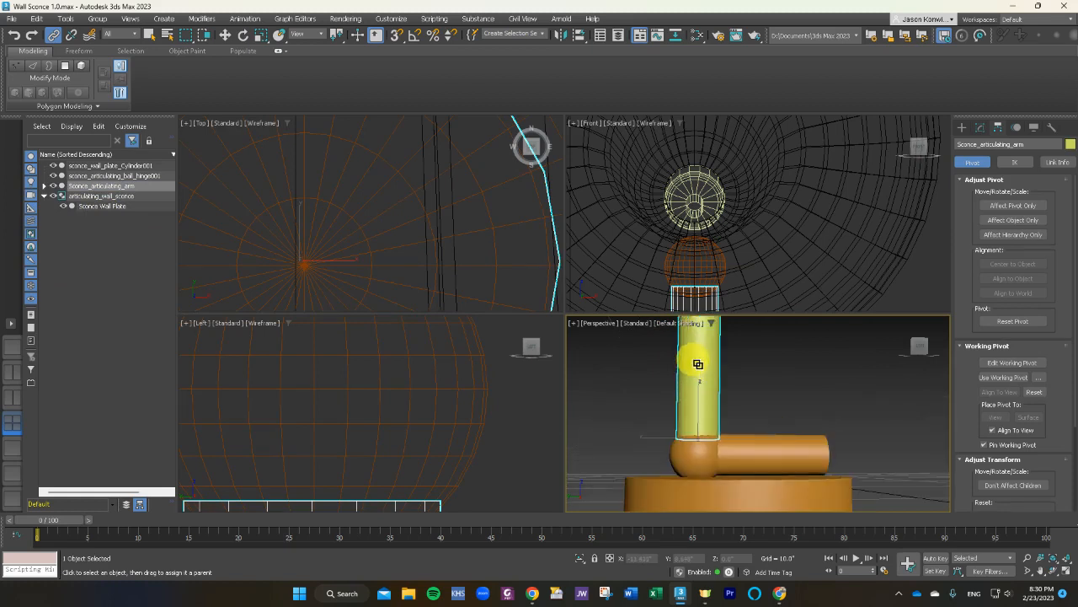
left_click_drag(699, 362, 699, 457)
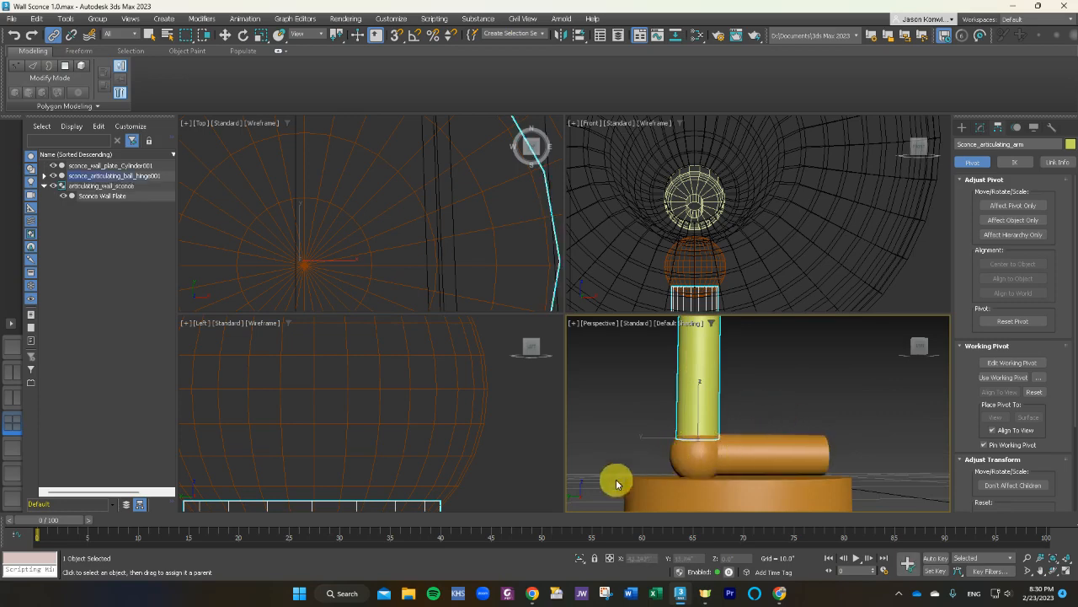
Link the lower ball hinge to the wall plate's horizontal cylinder, and link that cylinder to the articulating_wall_sconce base group.
left_click(697, 454)
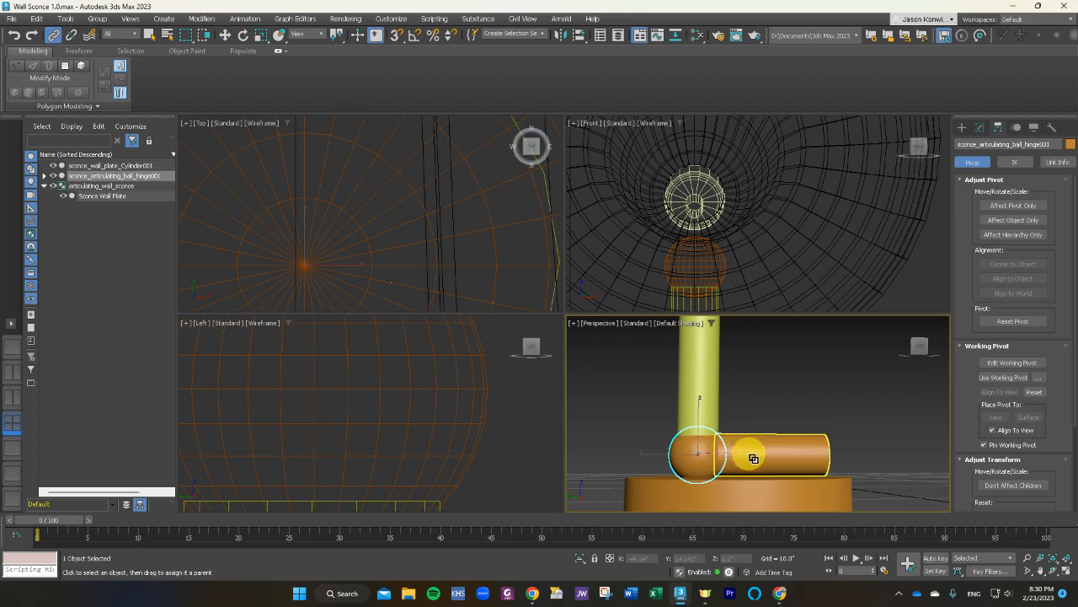
left_click_drag(753, 458, 753, 455)
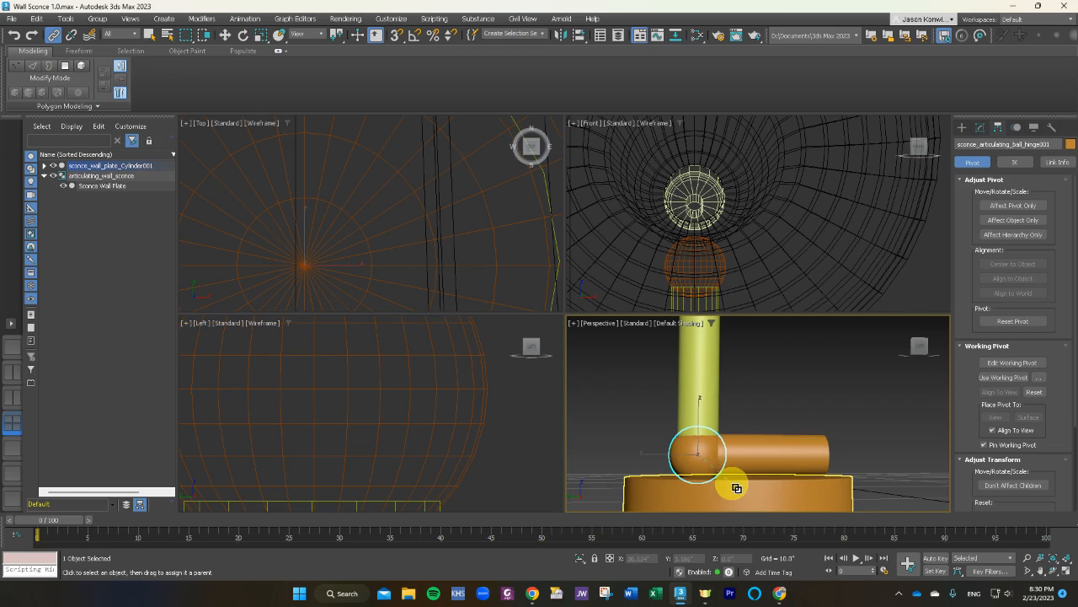
left_click_drag(737, 487, 737, 488)
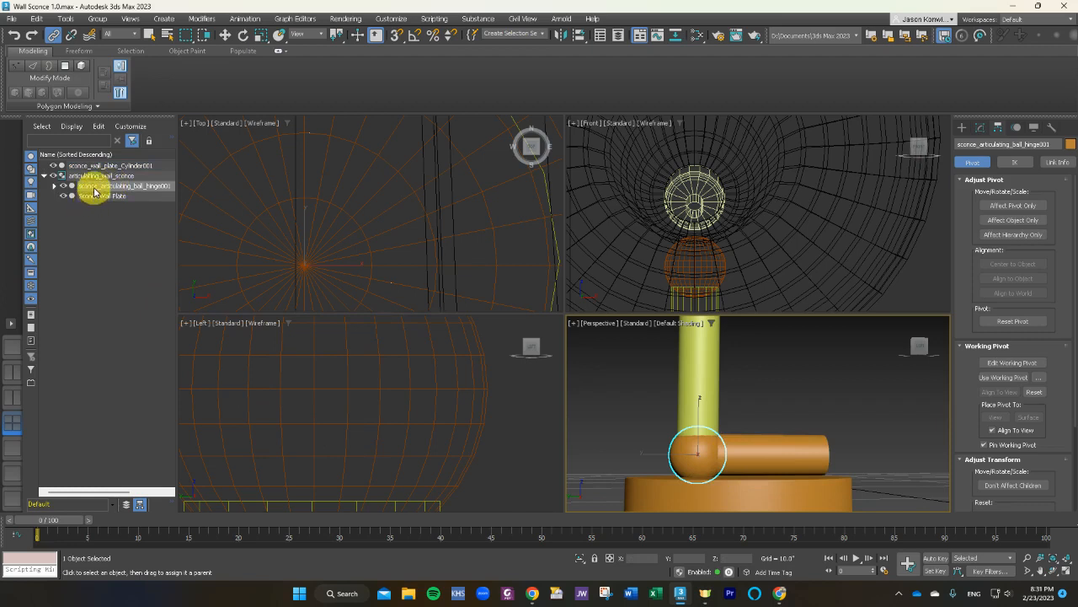
left_click_drag(707, 470, 727, 506)
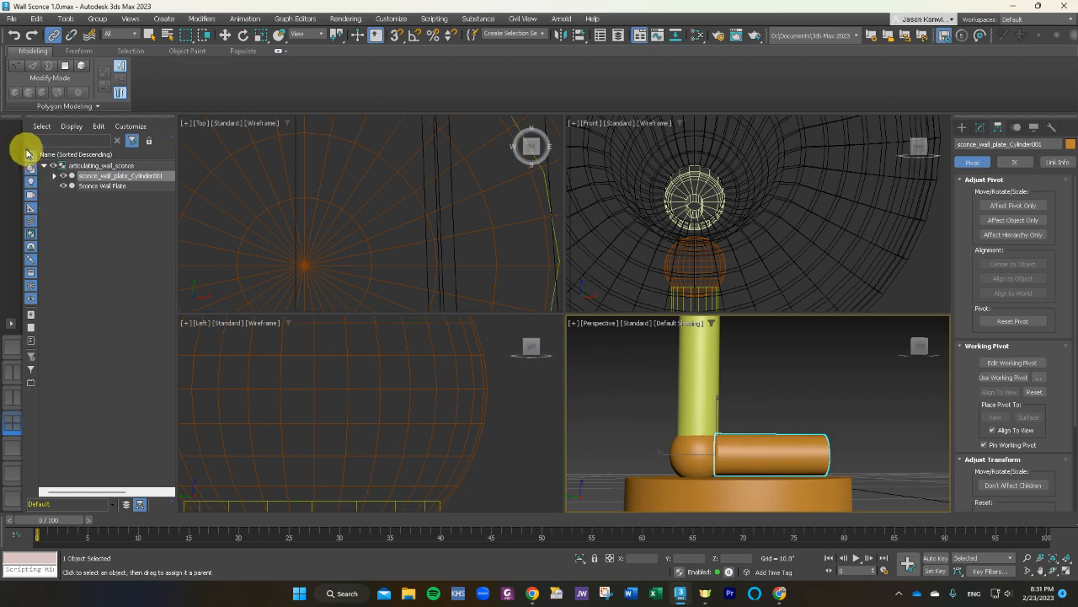
Deselect everything and inspect the link hierarchy under articulating_wall_sconce by expanding and collapsing its branches.
left_click(48, 169)
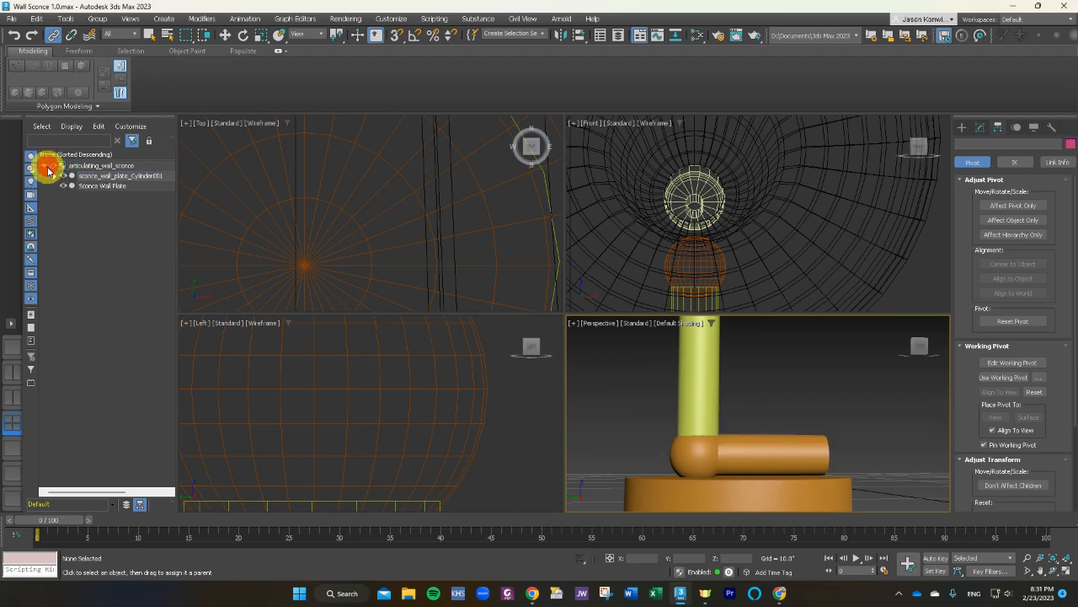
left_click(44, 166)
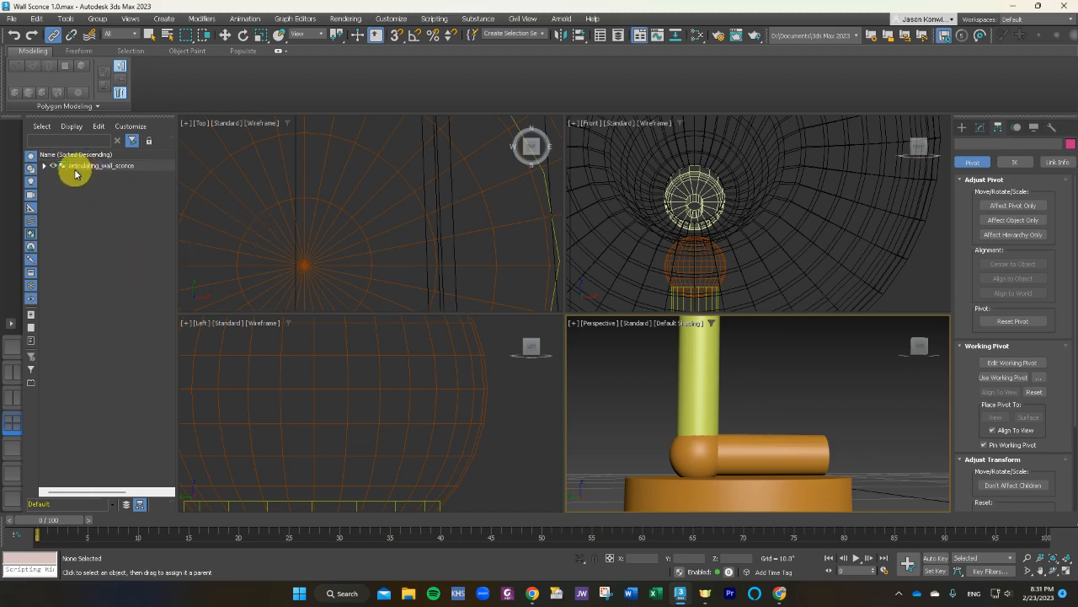
left_click(44, 168)
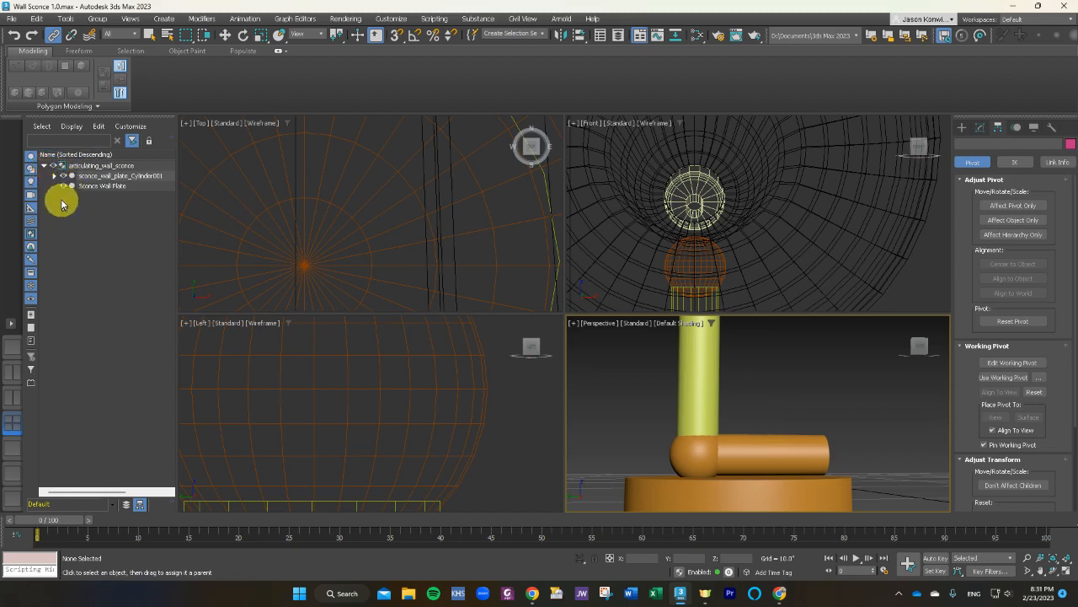
left_click(56, 179)
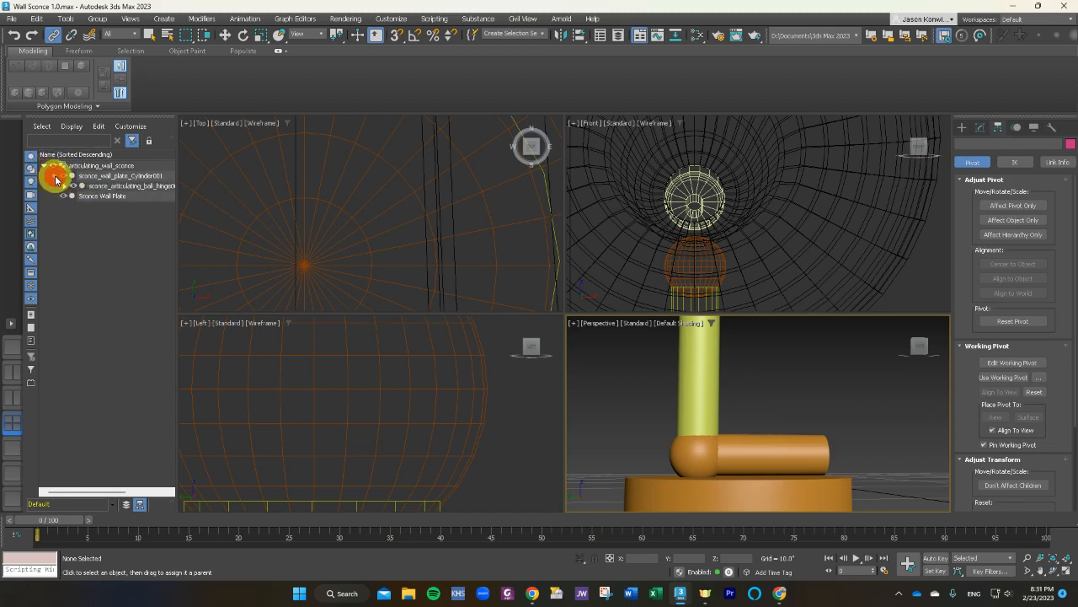
left_click(45, 168)
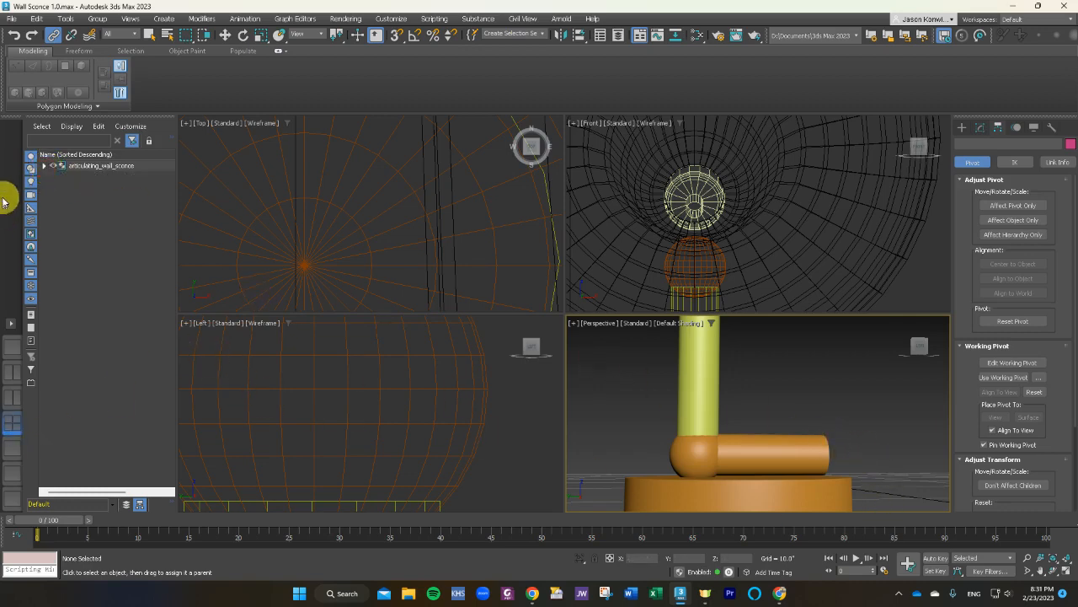
Switch to a single Perspective viewport, select the articulating arm and enable pivot-only adjustment with the Move tool.
left_click(14, 345)
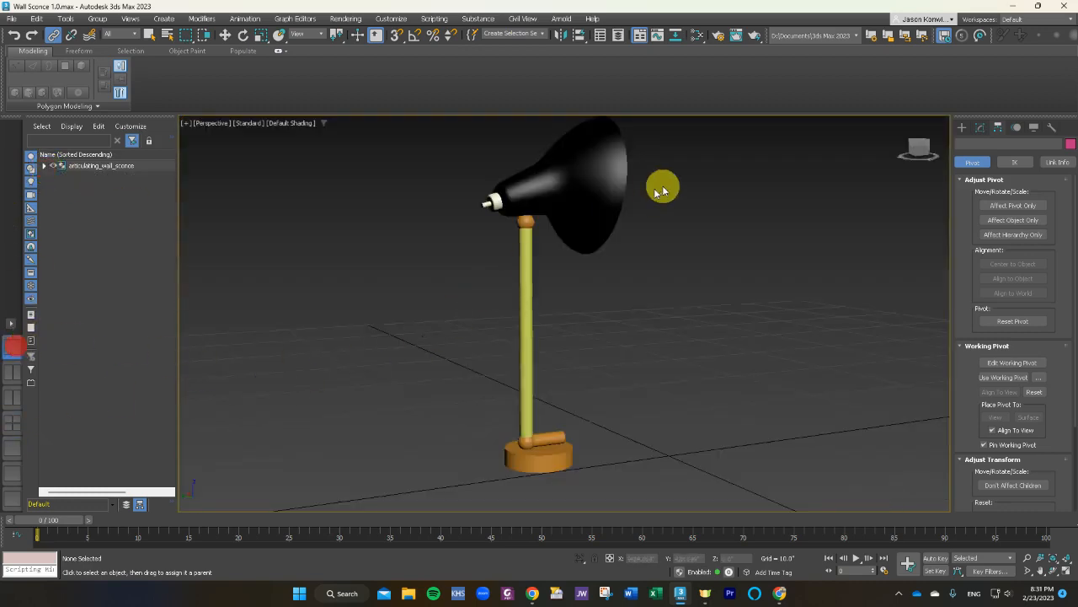
left_click(529, 239)
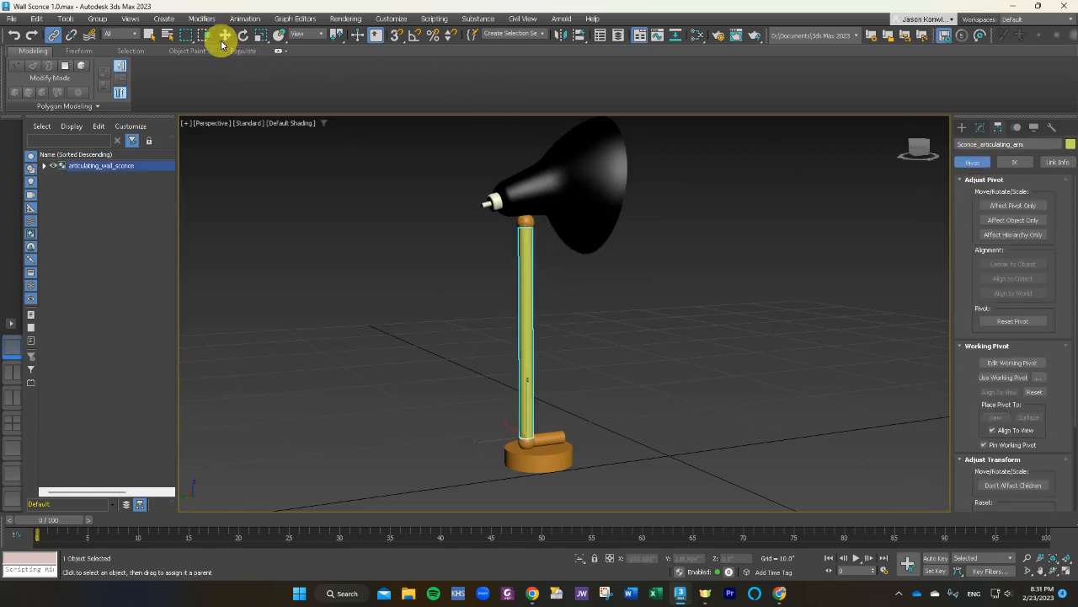
left_click(53, 35)
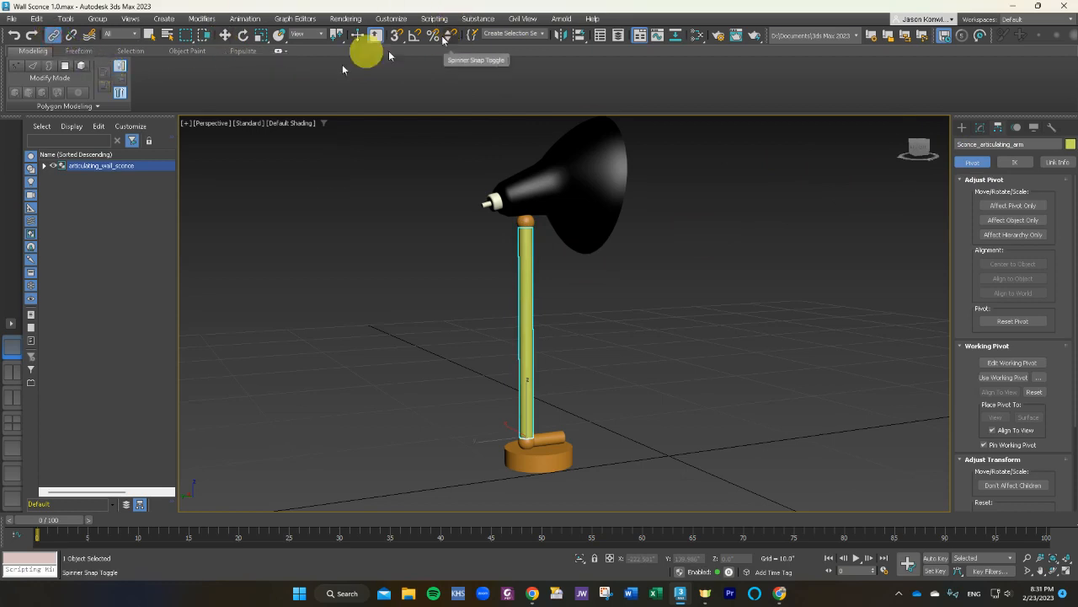
left_click(225, 38)
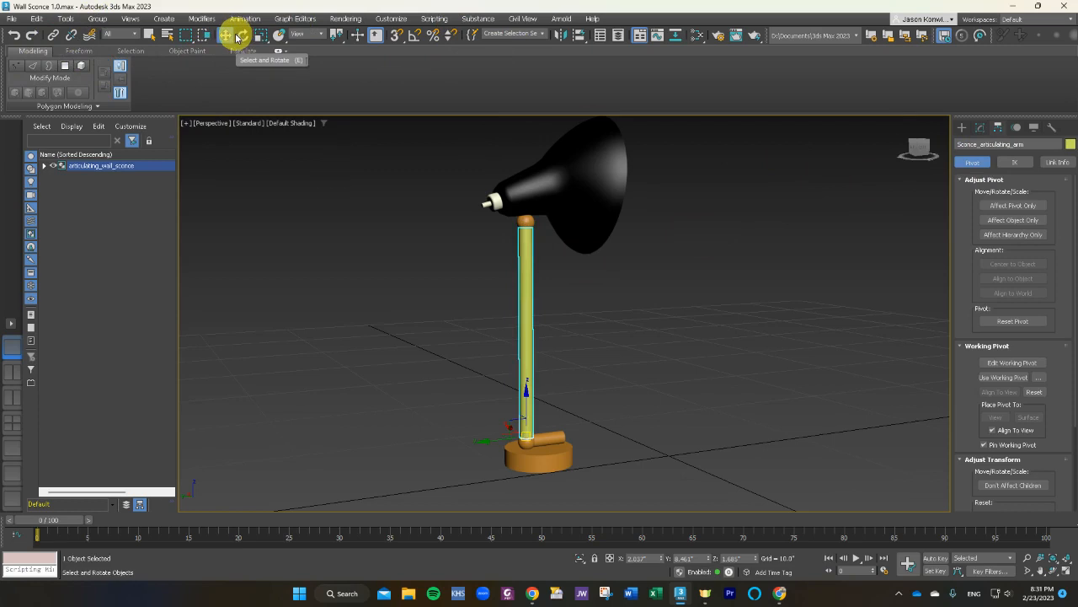
left_click(1040, 207)
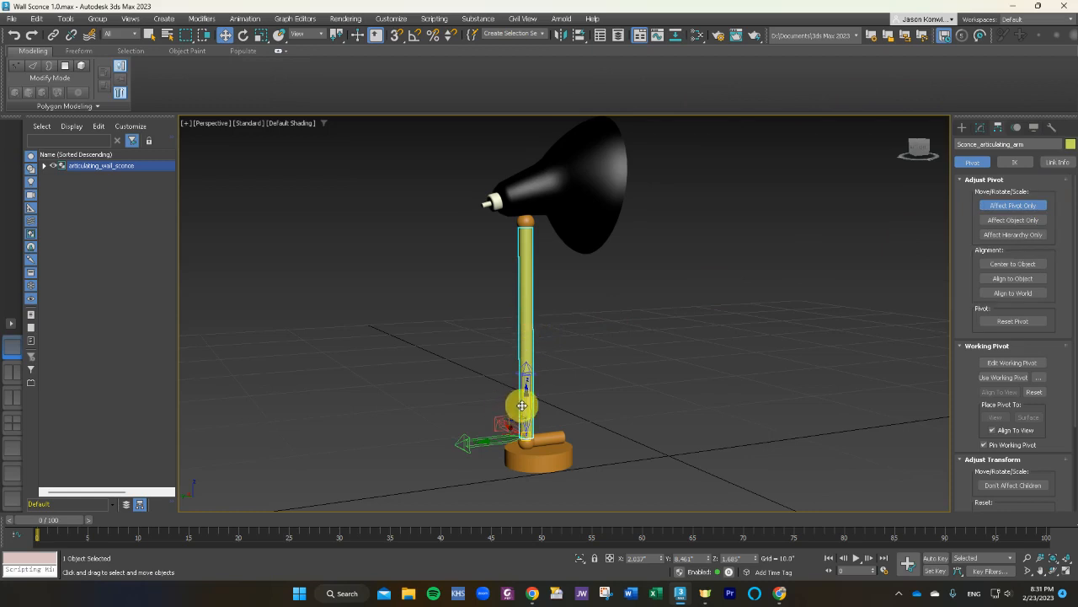
Move the articulating arm's pivot down along its length to the lower ball hinge at the wall plate.
left_click_drag(525, 405, 532, 324)
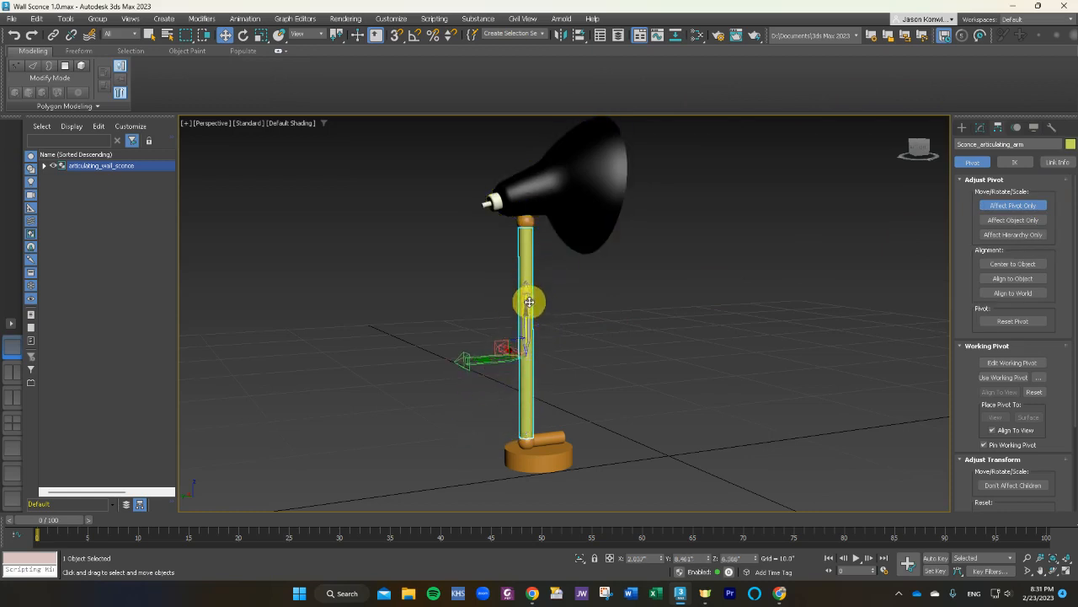
scroll(527, 317, "down", 2)
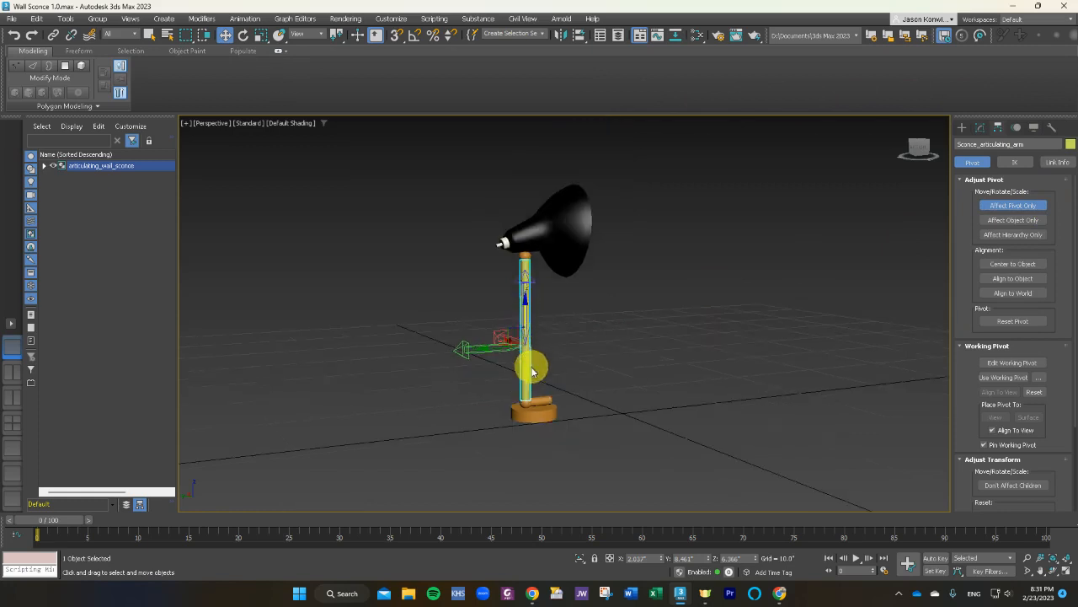
scroll(530, 381, "up", 4)
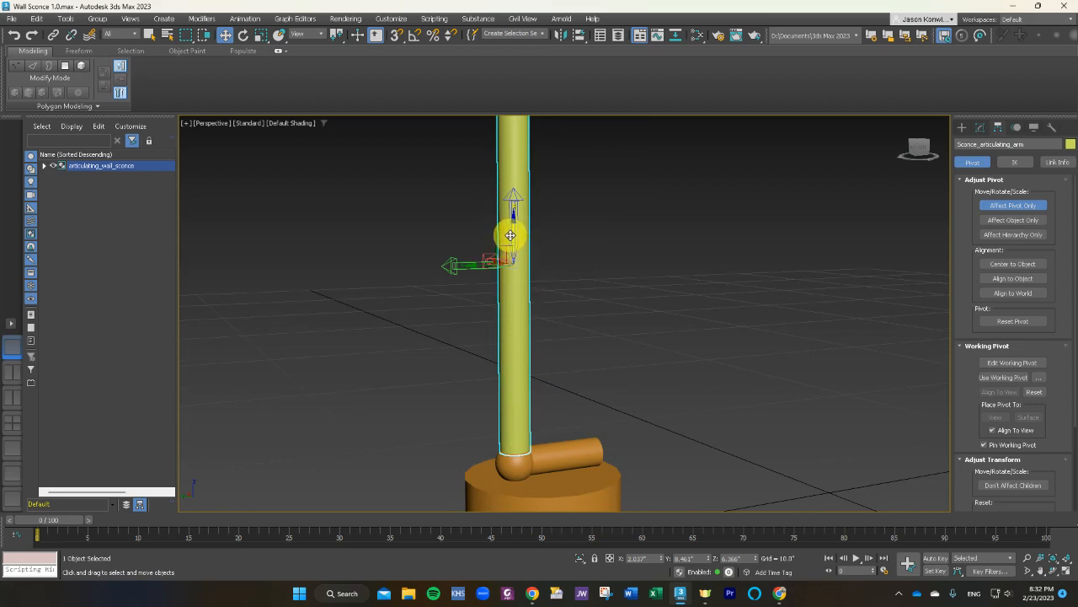
left_click_drag(512, 235, 504, 463)
left_click(503, 463)
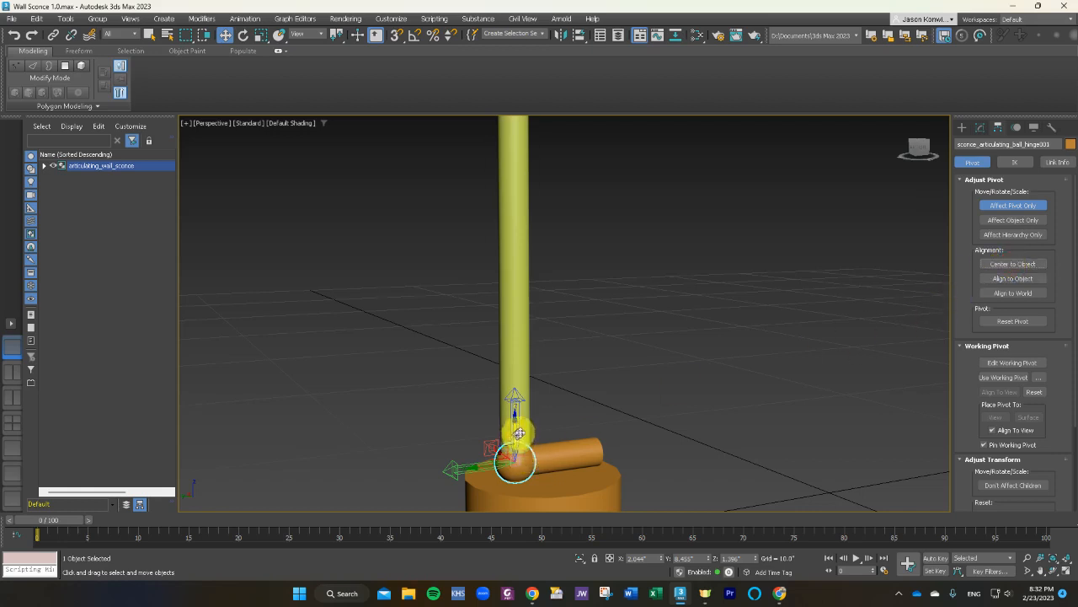
left_click(512, 307)
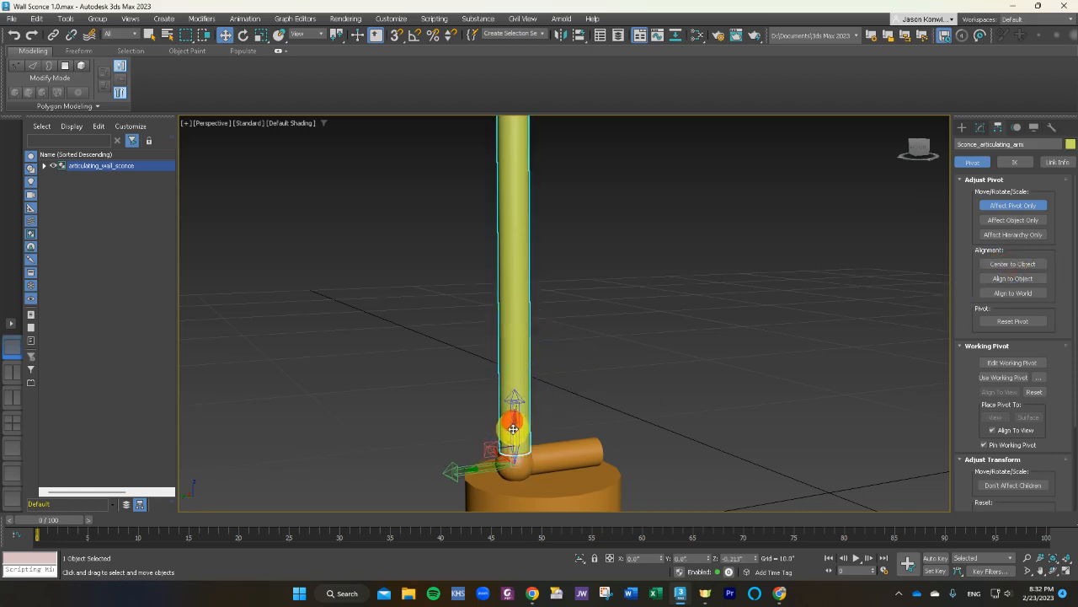
scroll(513, 470, "up", 3)
scroll(513, 470, "up", 2)
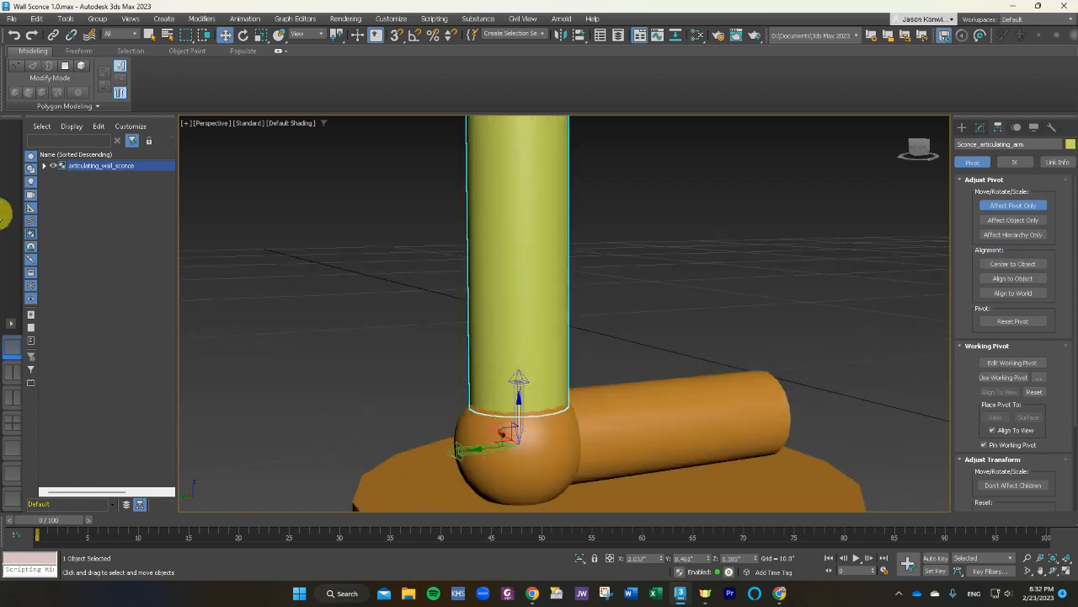
In a four-viewport layout, align the arm's pivot with the centre of the lower ball hinge in the Left view.
left_click(15, 418)
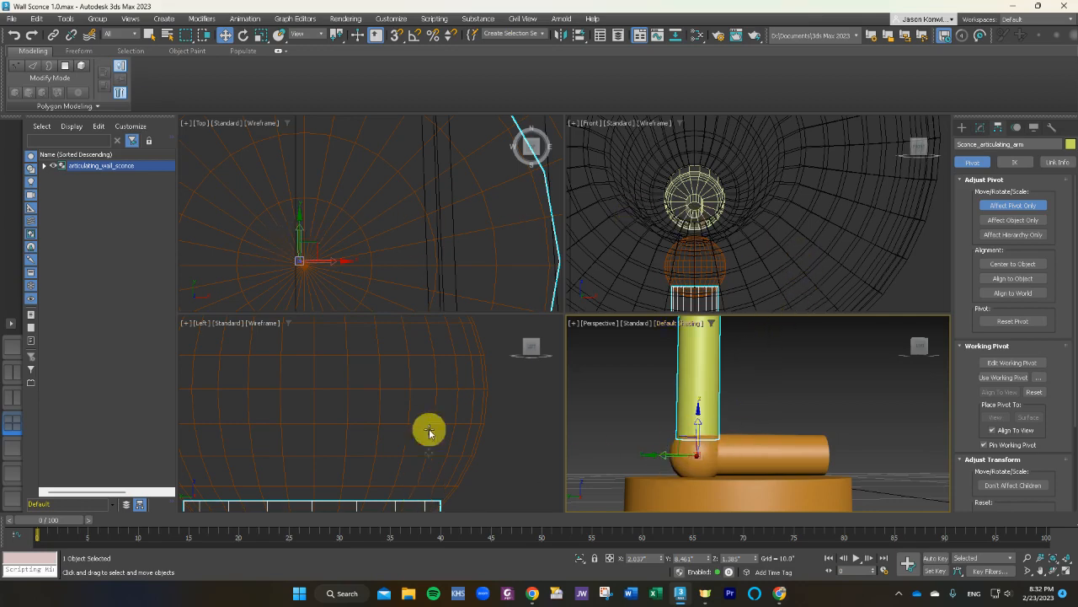
scroll(402, 373, "down", 8)
scroll(412, 364, "down", 8)
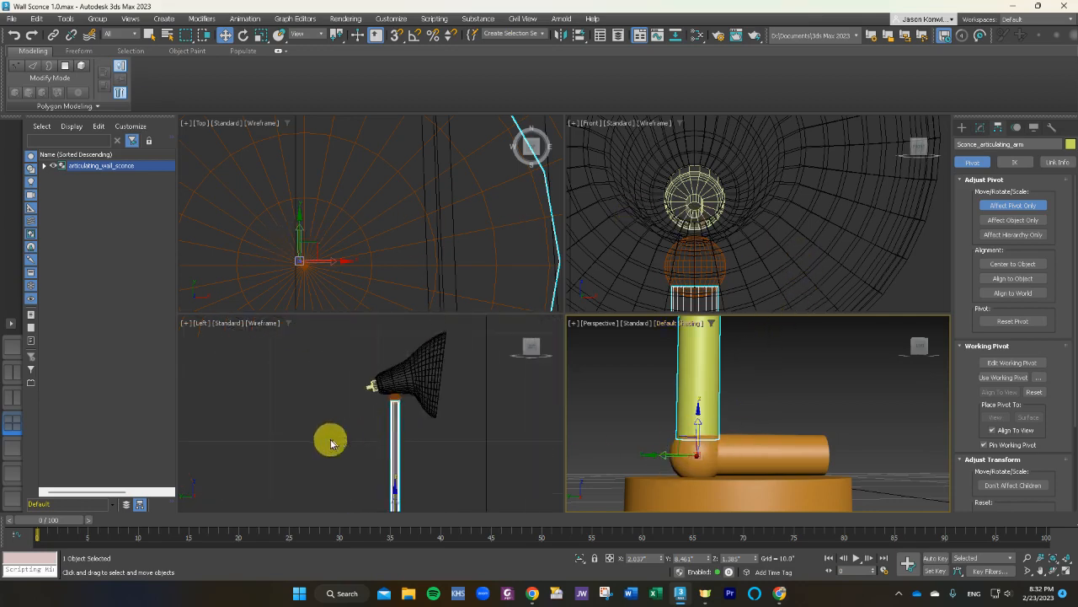
scroll(354, 482, "up", 10)
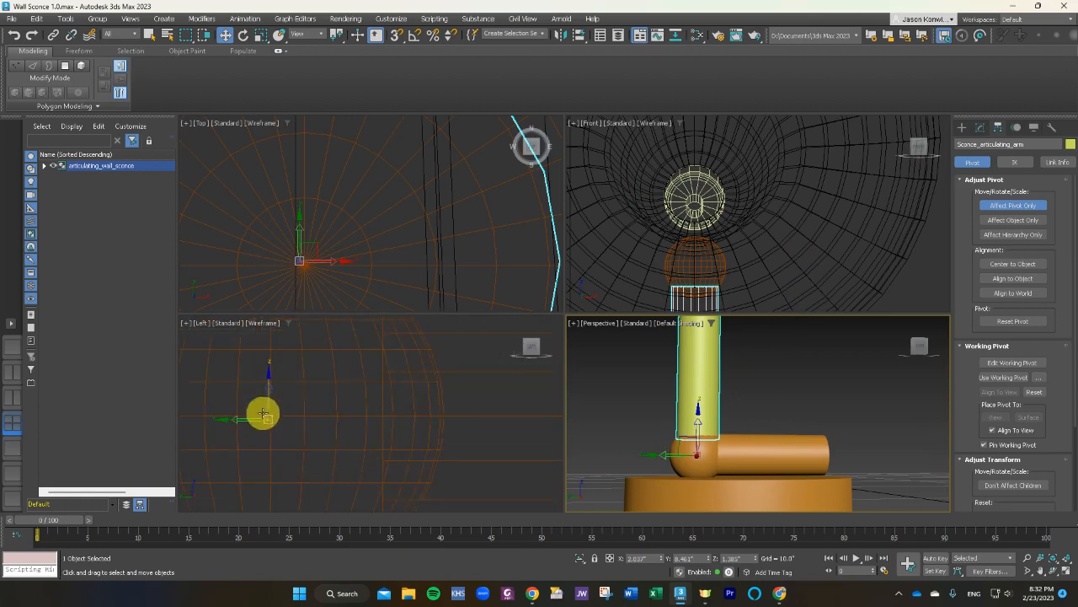
scroll(272, 416, "up", 5)
mouse_move(276, 432)
left_mouse_down()
mouse_move(284, 416)
mouse_move(280, 424)
left_mouse_up()
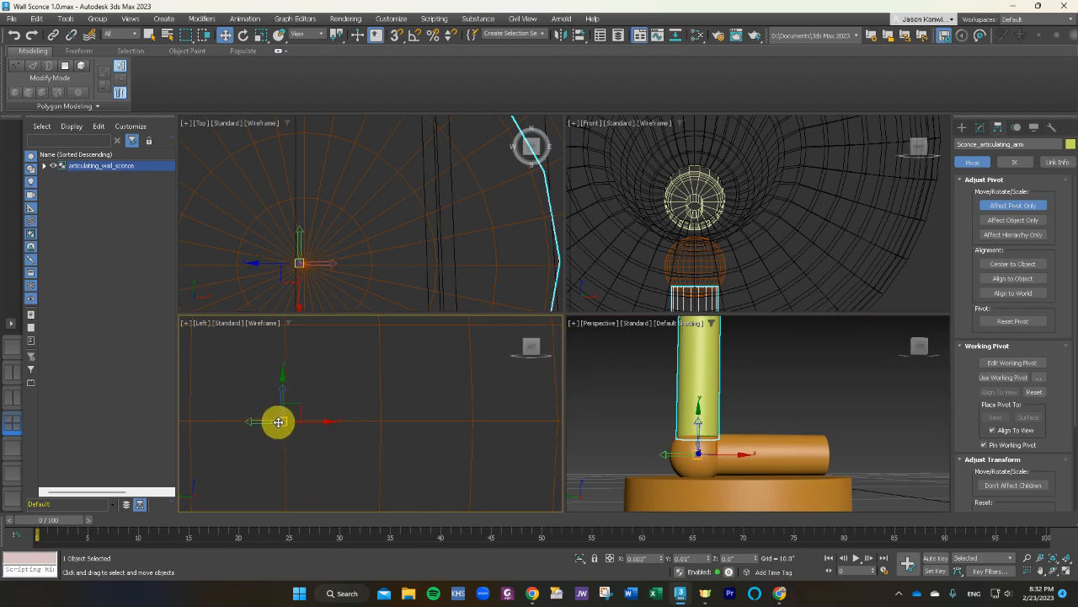
Centre the arm's pivot on the lower ball hinge along X in the Top view, and deselect the arm.
scroll(306, 258, "up", 4)
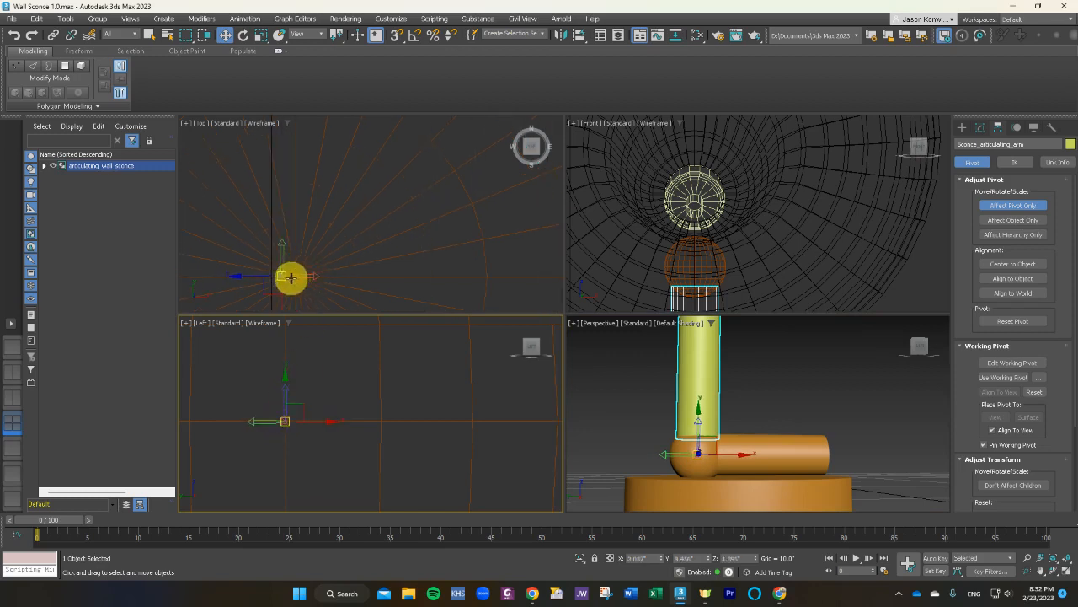
scroll(279, 276, "up", 2)
right_click(281, 276)
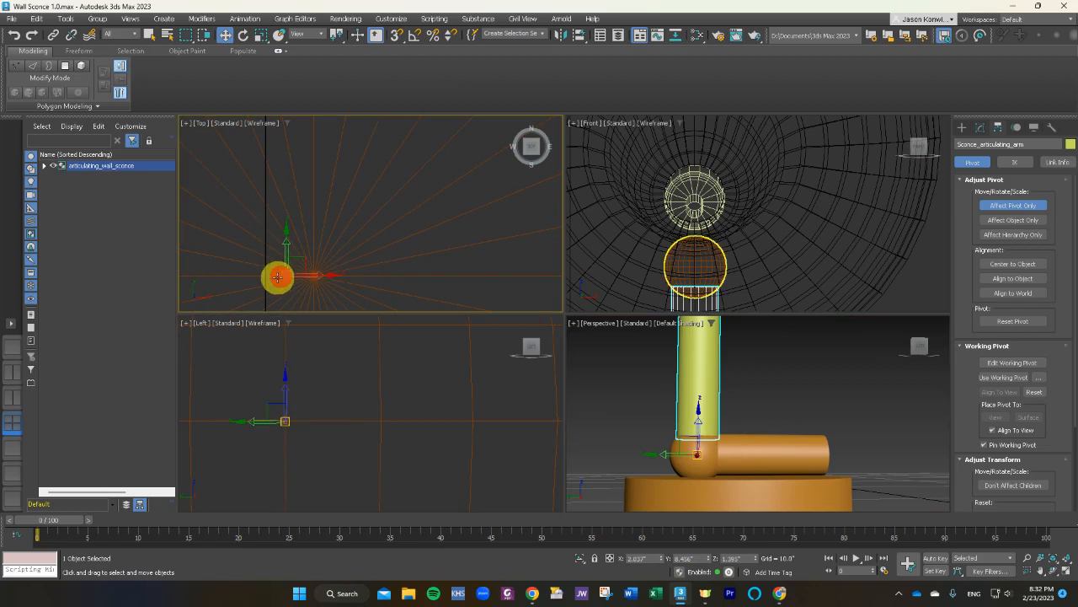
left_click_drag(300, 274, 327, 272)
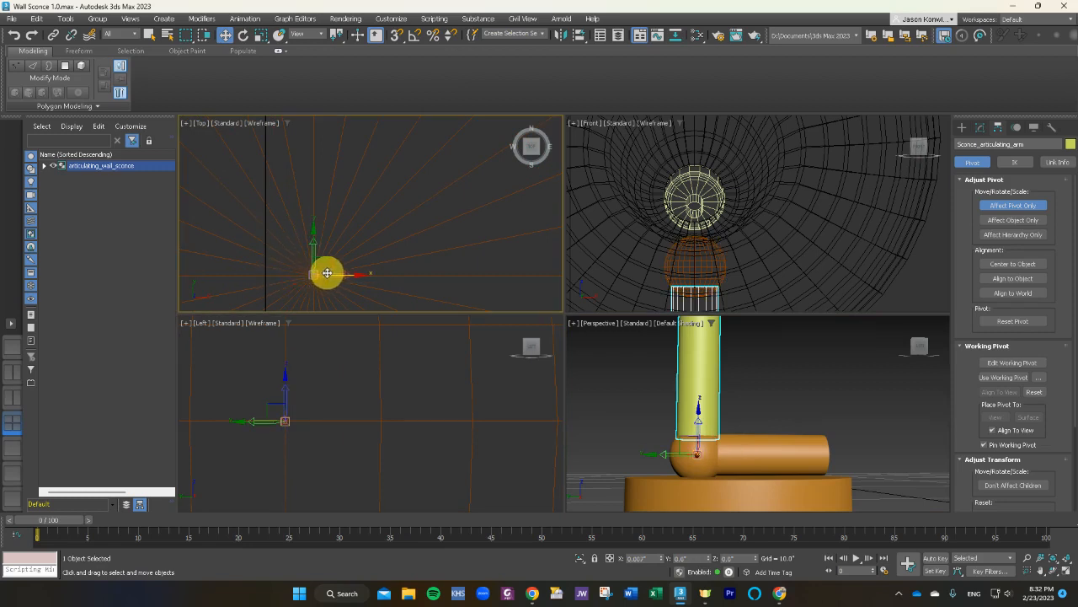
left_click(393, 252)
Check the pivot positions of the lamp shade and the articulating arm in the Perspective view.
scroll(688, 434, "down", 10)
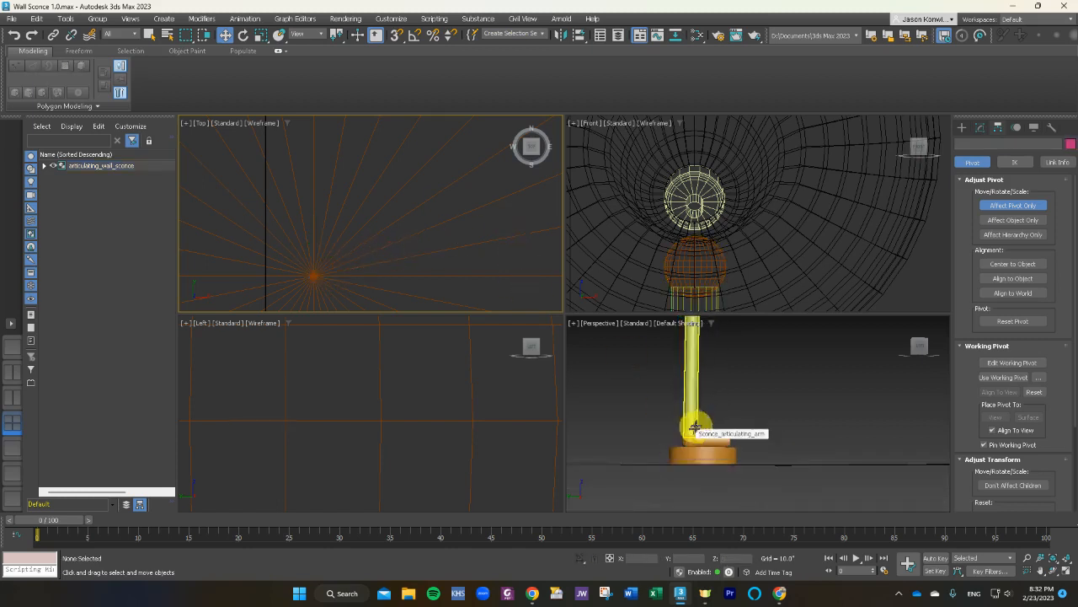
middle_click_drag(663, 387, 694, 404, "alt")
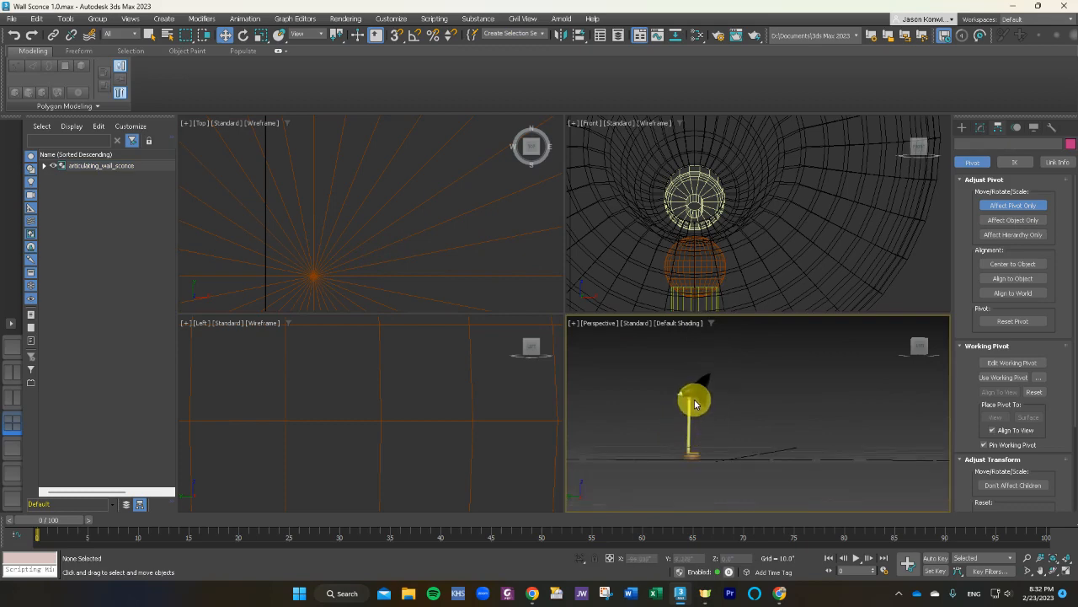
left_click(696, 400)
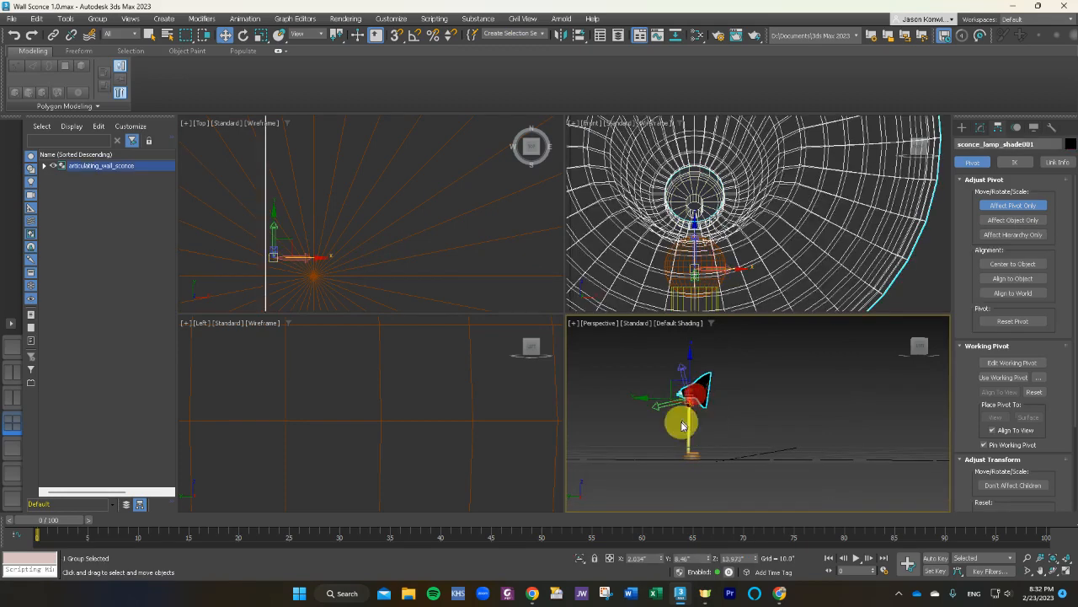
left_click(690, 429)
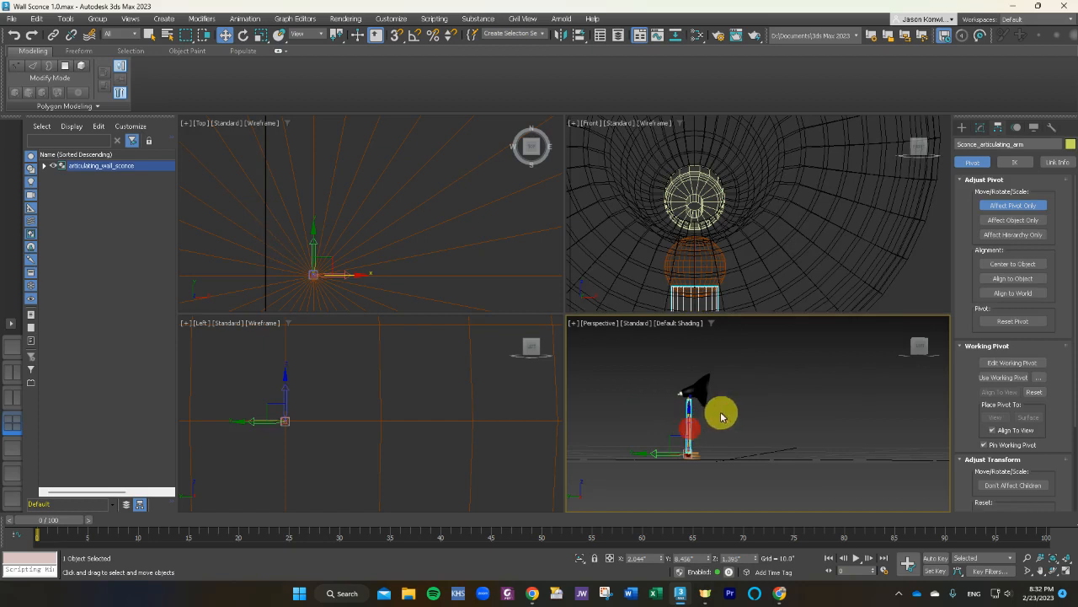
scroll(712, 412, "up", 3)
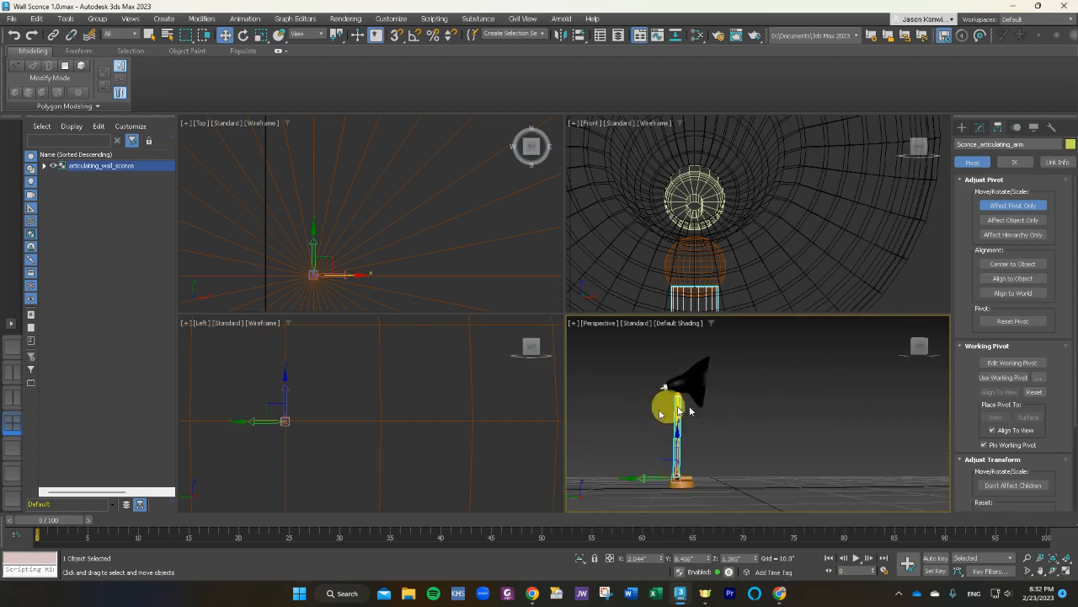
In a single Perspective viewport, undo a trial rotation of the arm and disable pivot-only adjustment.
left_click(17, 352)
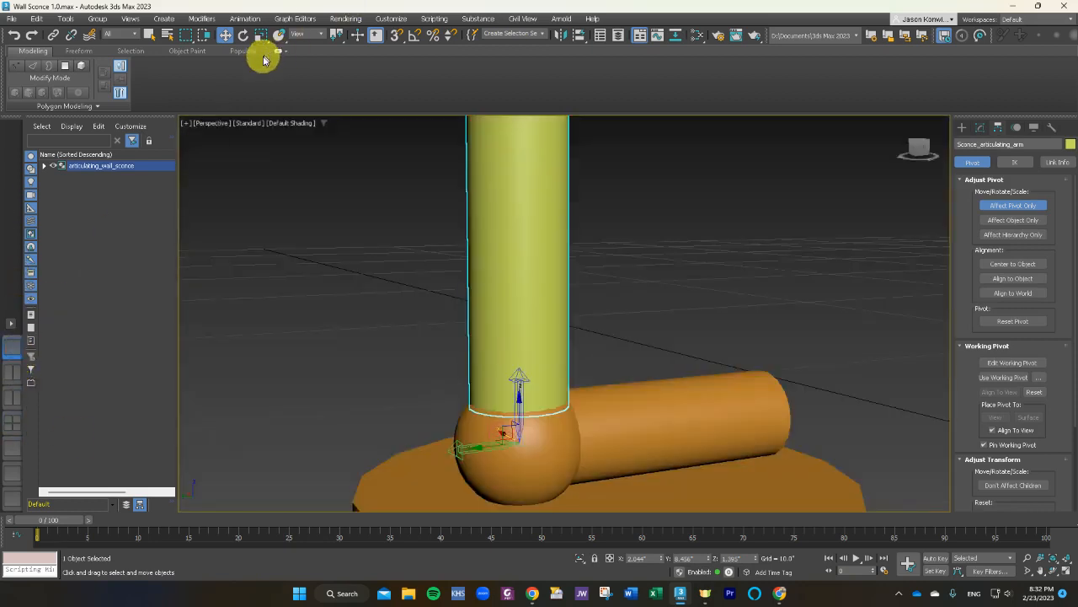
scroll(433, 402, "down", 5)
left_click(243, 35)
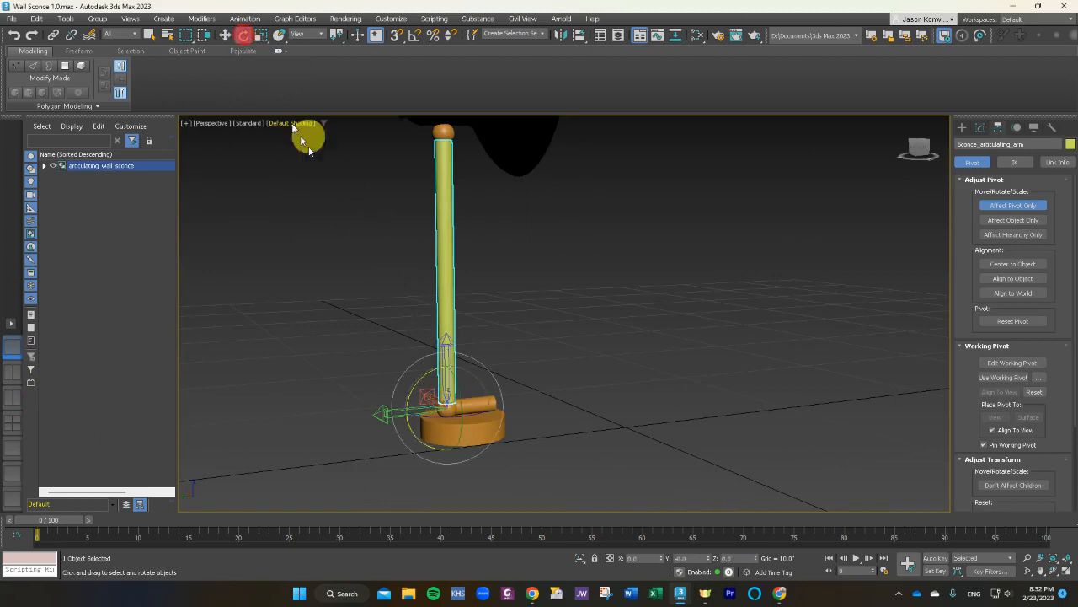
left_click_drag(417, 385, 393, 396)
key("ctrl+z")
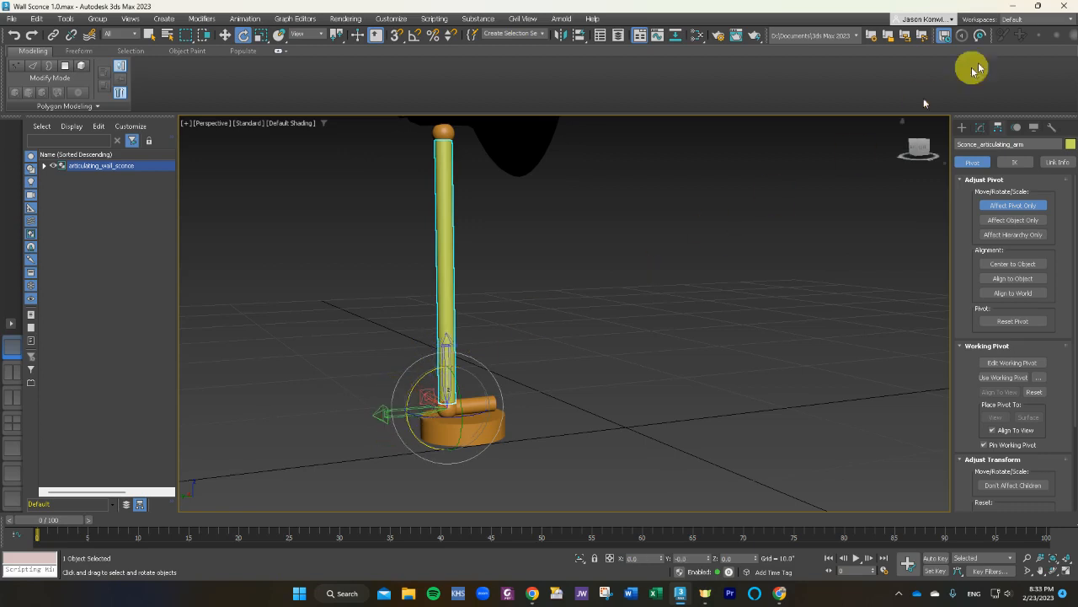
left_click(1036, 209)
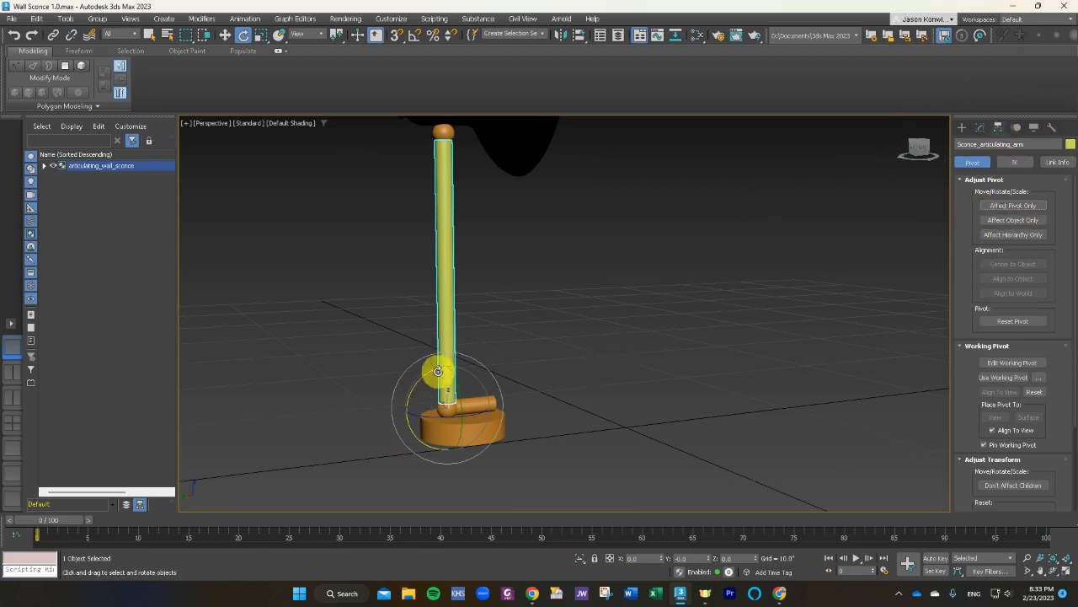
Rotate the articulating arm at its base to about 3° in X, and tilt the lamp shade to about -16°.
mouse_move(437, 370)
left_mouse_down()
mouse_move(430, 378)
mouse_move(470, 356)
mouse_move(409, 380)
mouse_move(440, 366)
left_mouse_up()
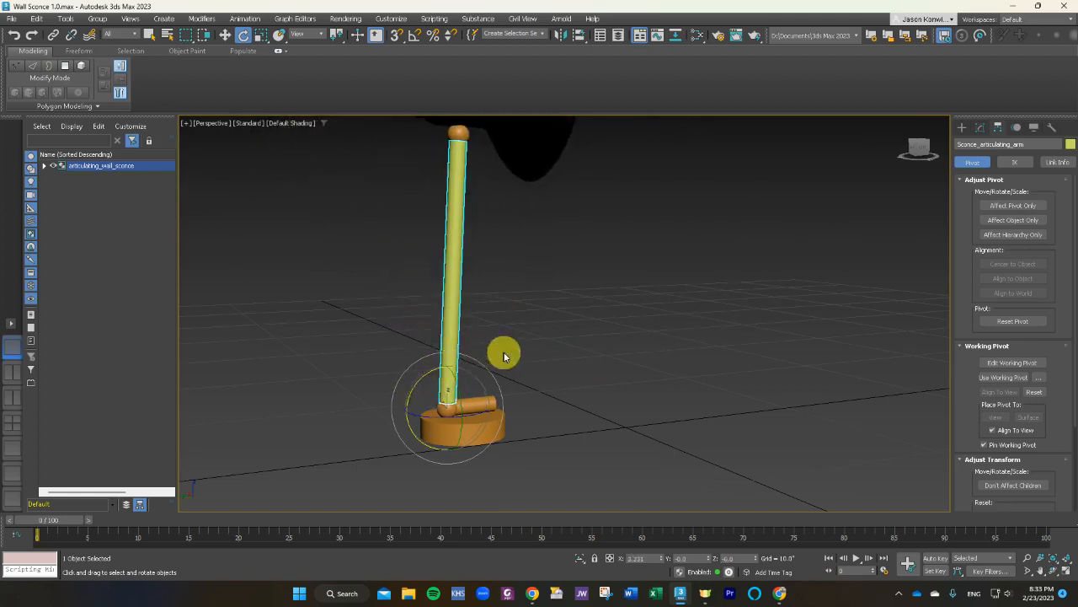
middle_click_drag(553, 314, 556, 346)
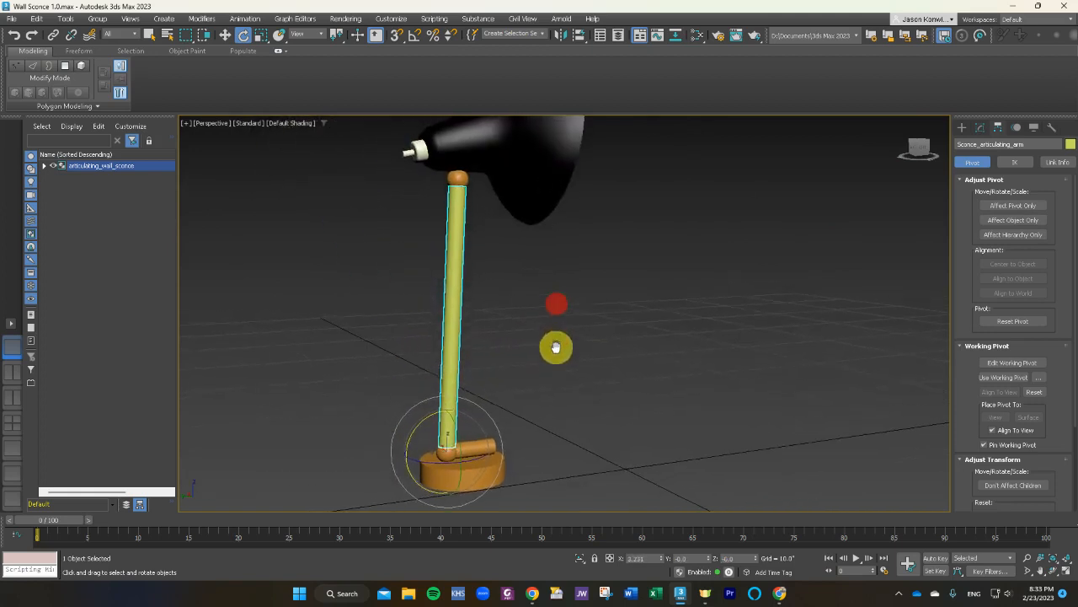
left_click(541, 193)
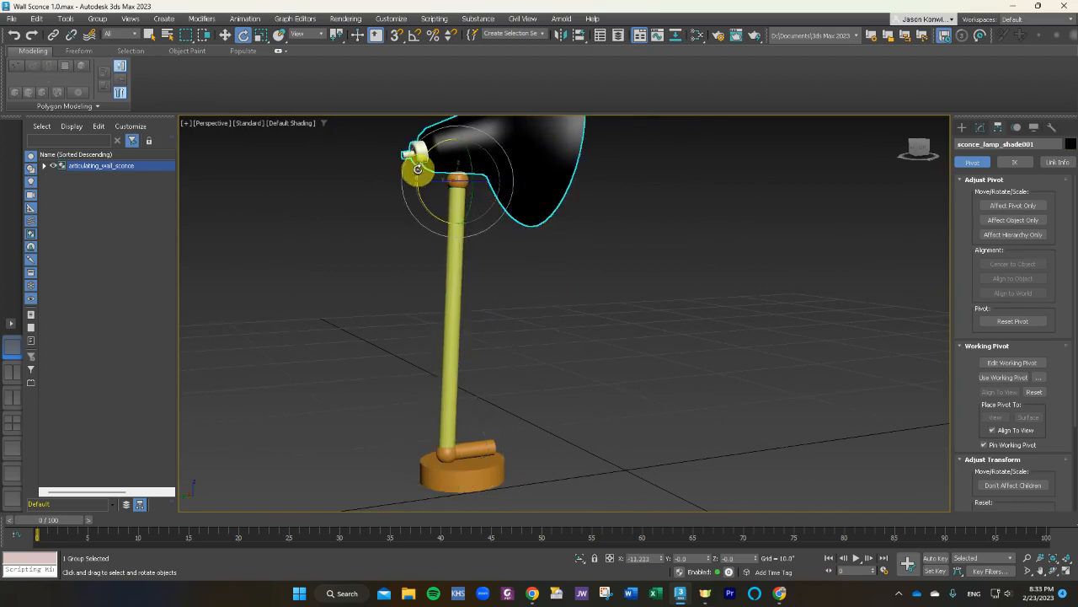
left_click_drag(426, 156, 482, 296)
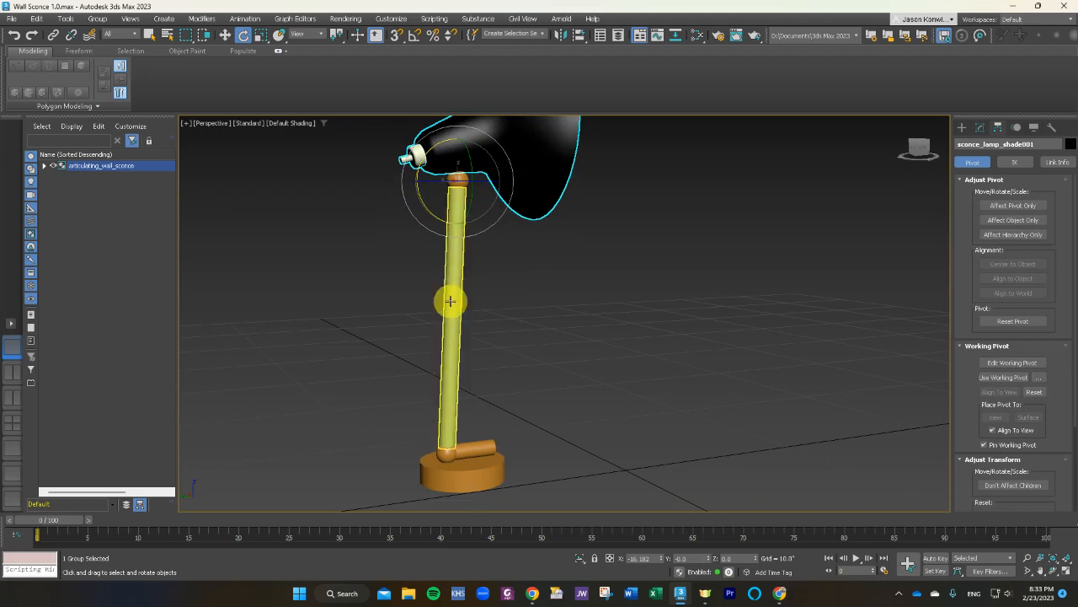
Rotate the articulating arm at its base to about -23° in X, re-aim the lamp shade at its ball hinge, and deselect.
left_click(447, 301)
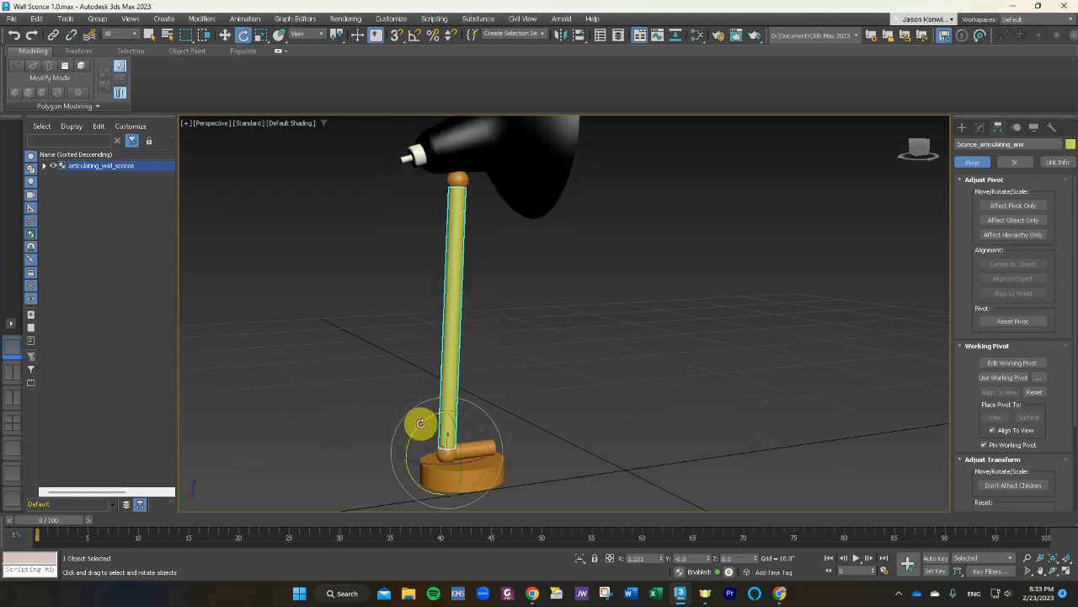
mouse_move(420, 423)
left_mouse_down()
mouse_move(390, 443)
mouse_move(426, 411)
left_mouse_up()
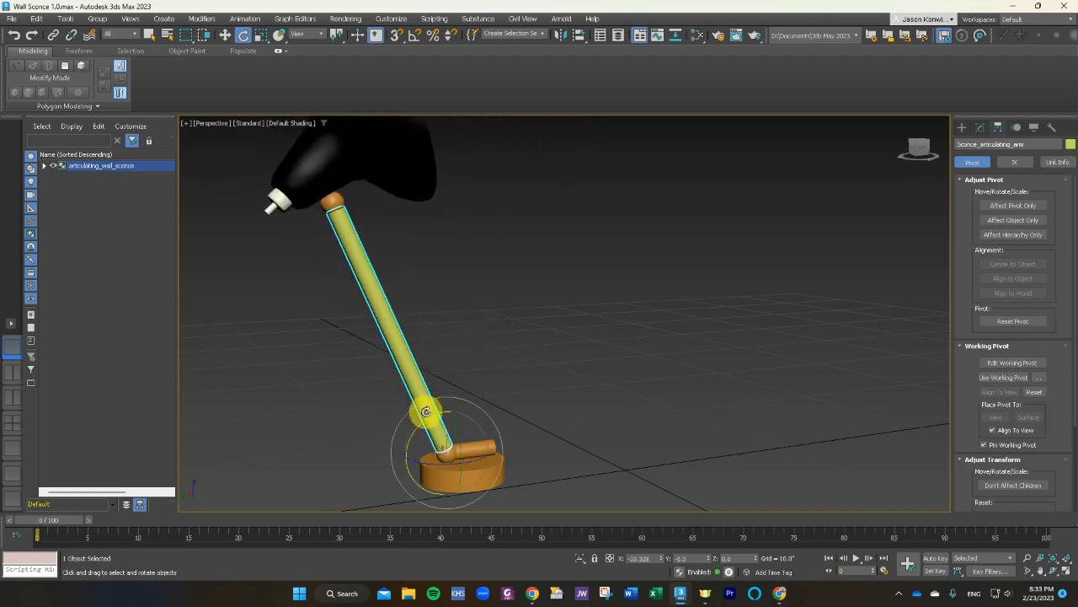
left_click(363, 162)
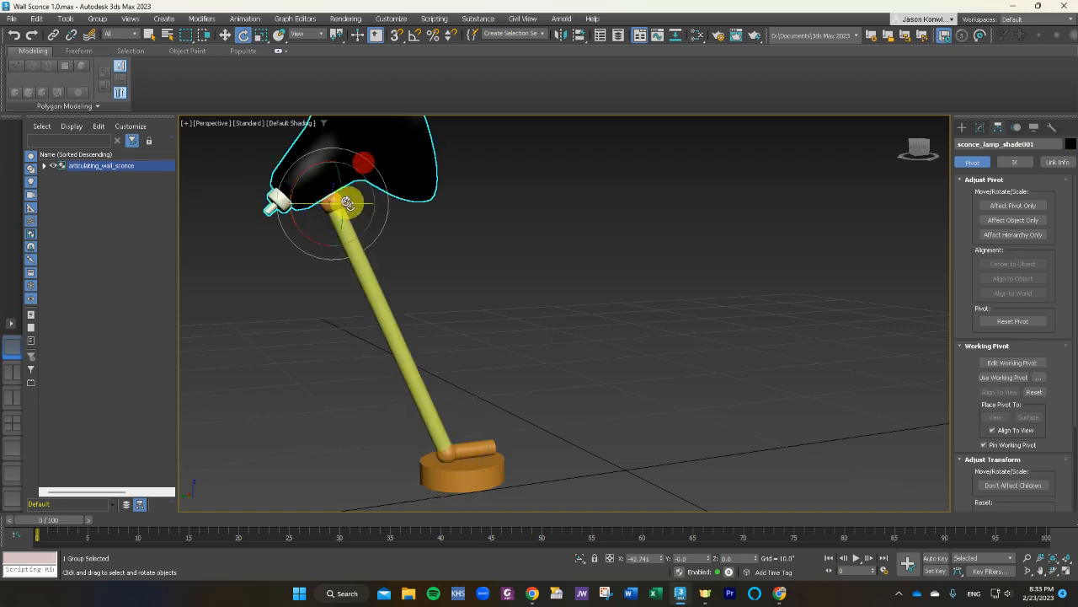
left_click_drag(325, 165, 361, 149)
left_click(592, 325)
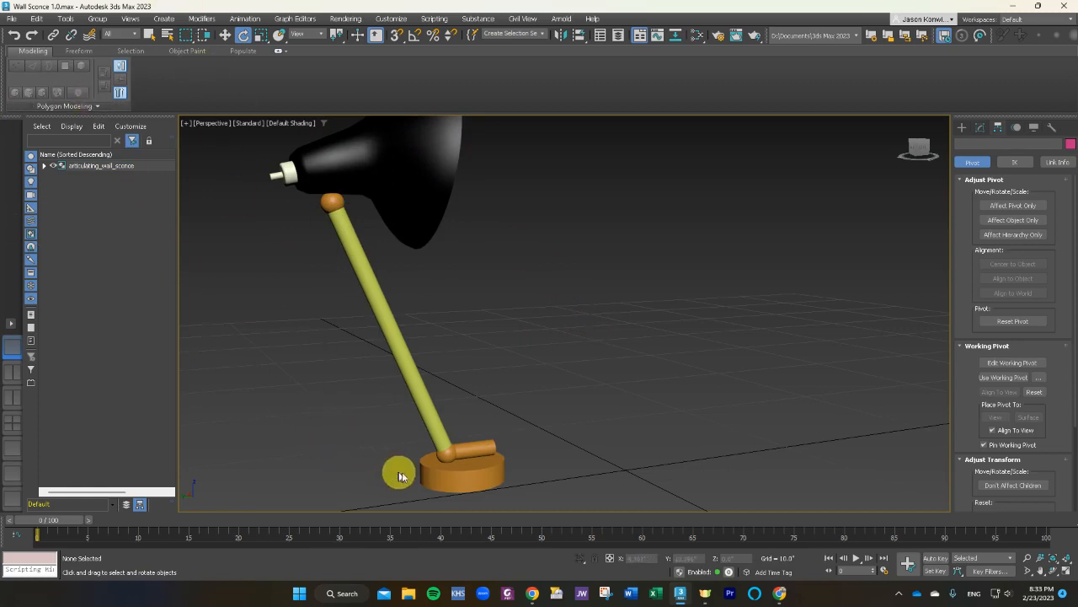
Try to rotate the articulating_wall_sconce base group.
left_click(457, 468)
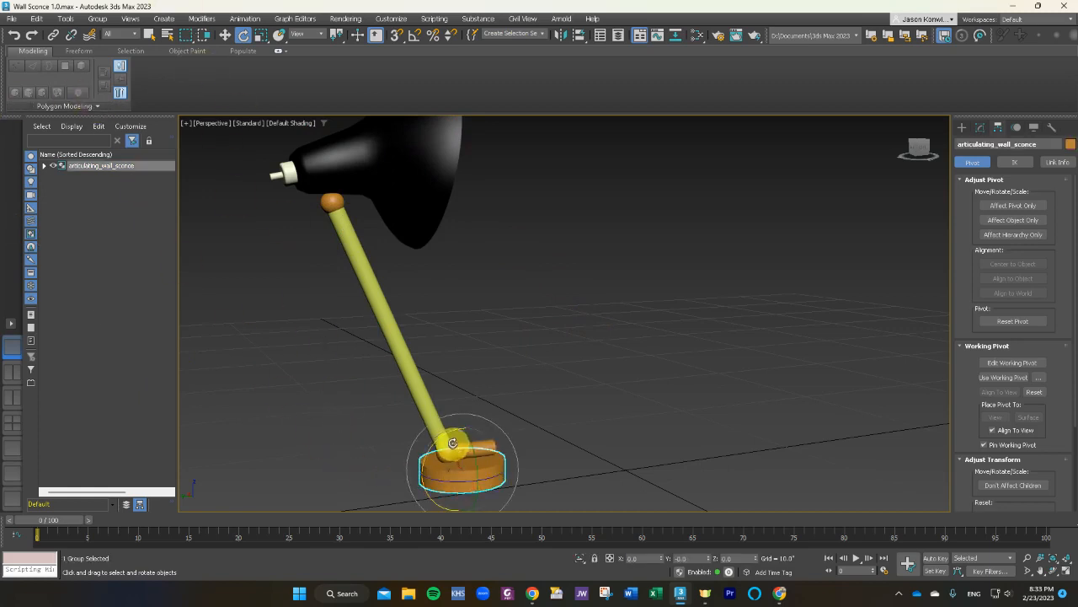
left_click_drag(453, 432, 466, 422)
left_click_drag(470, 422, 459, 428)
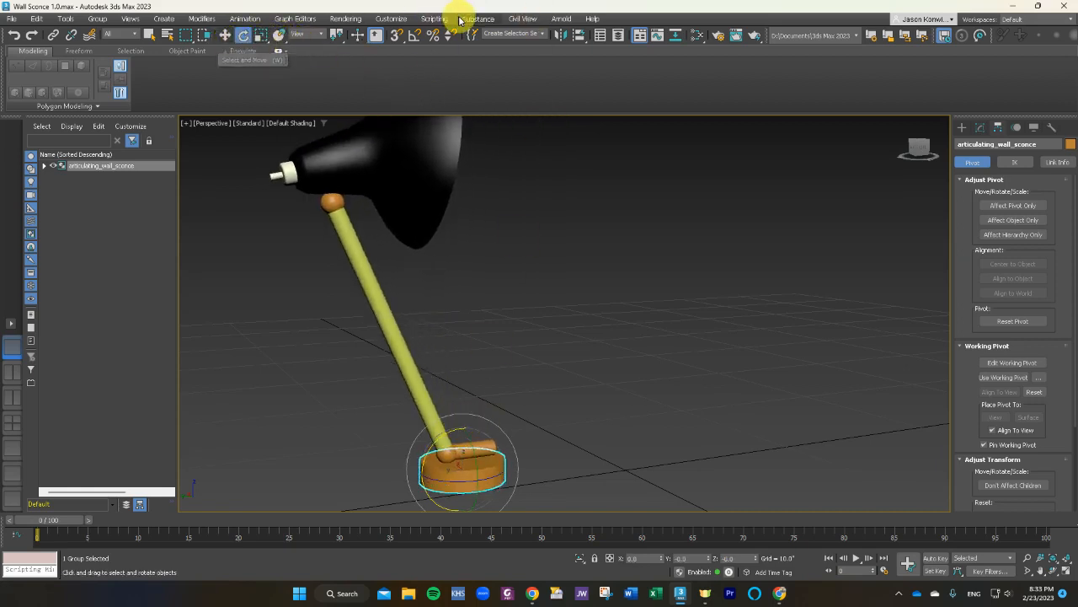
Turn on angle snap, open its options, and try to rotate the ball hinge at the sconce base.
left_click(416, 36)
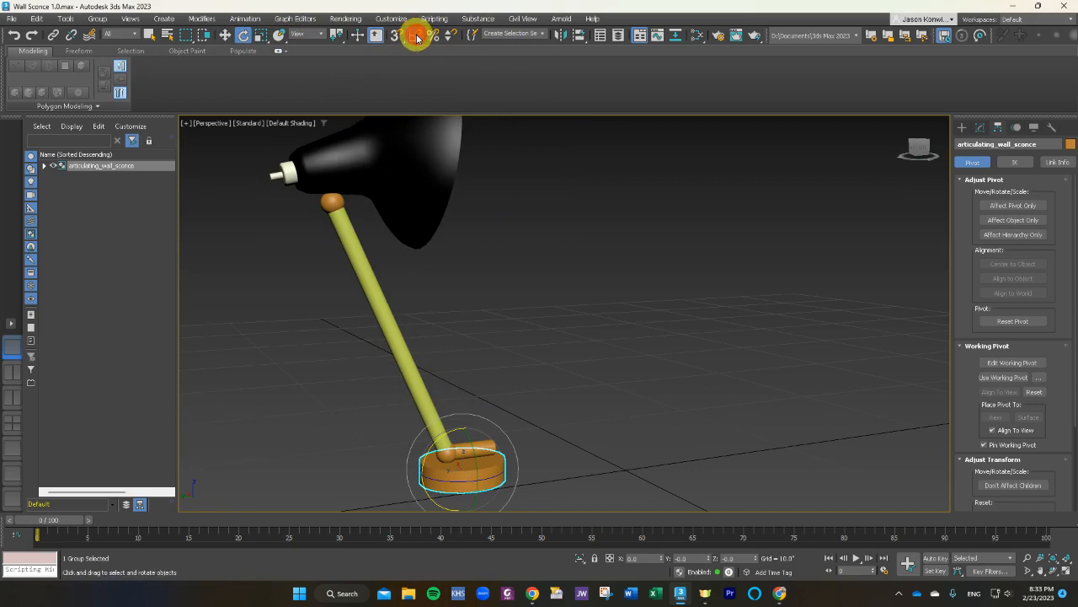
right_click(416, 36)
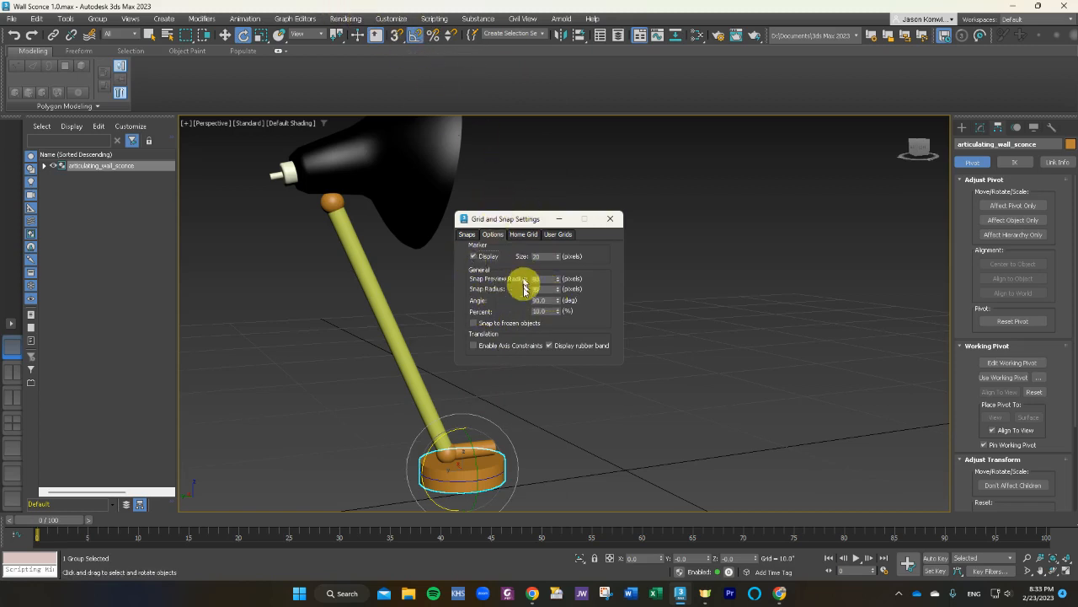
left_click(554, 416)
left_click(438, 454)
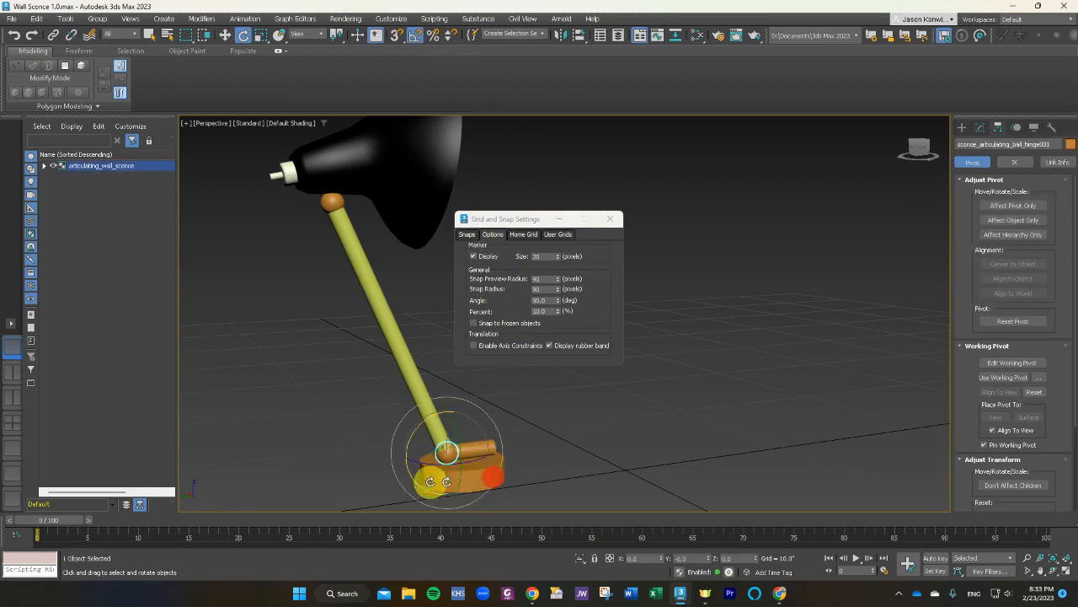
left_click_drag(416, 470, 455, 472)
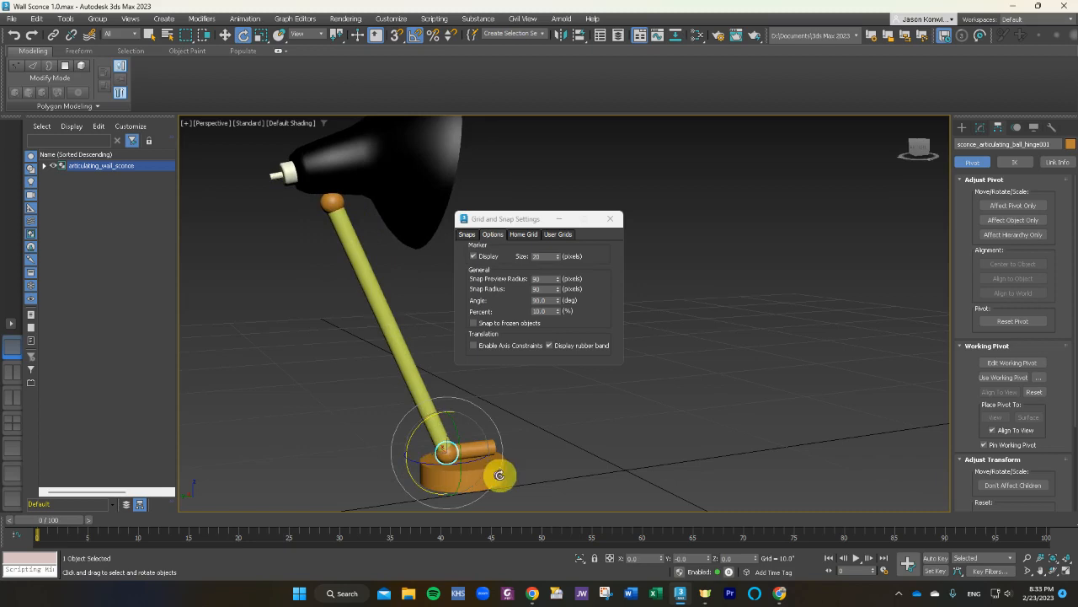
left_click(620, 430)
Rotate the articulating_wall_sconce group 90° in X so its base stands vertical, deselect it, and close the snap settings.
left_click(500, 478)
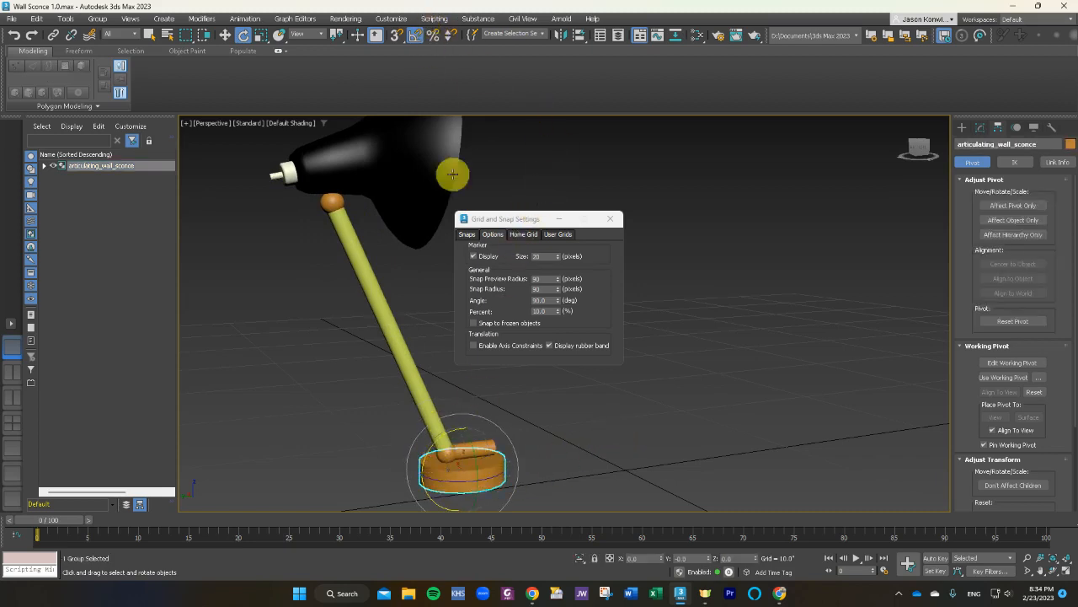
left_click_drag(426, 452, 451, 435)
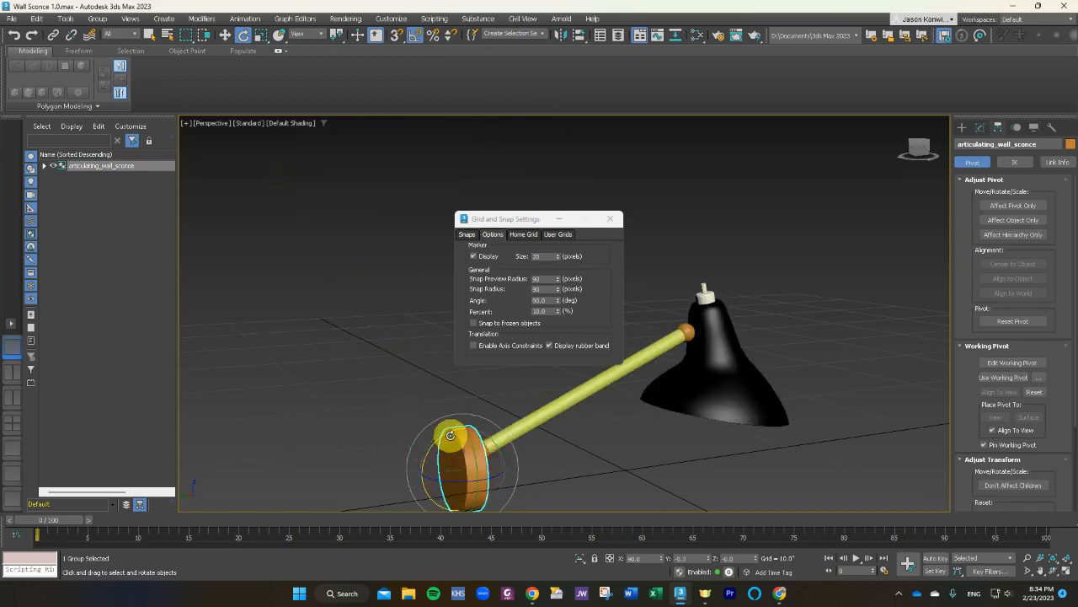
left_click(572, 448)
scroll(569, 447, "down", 5)
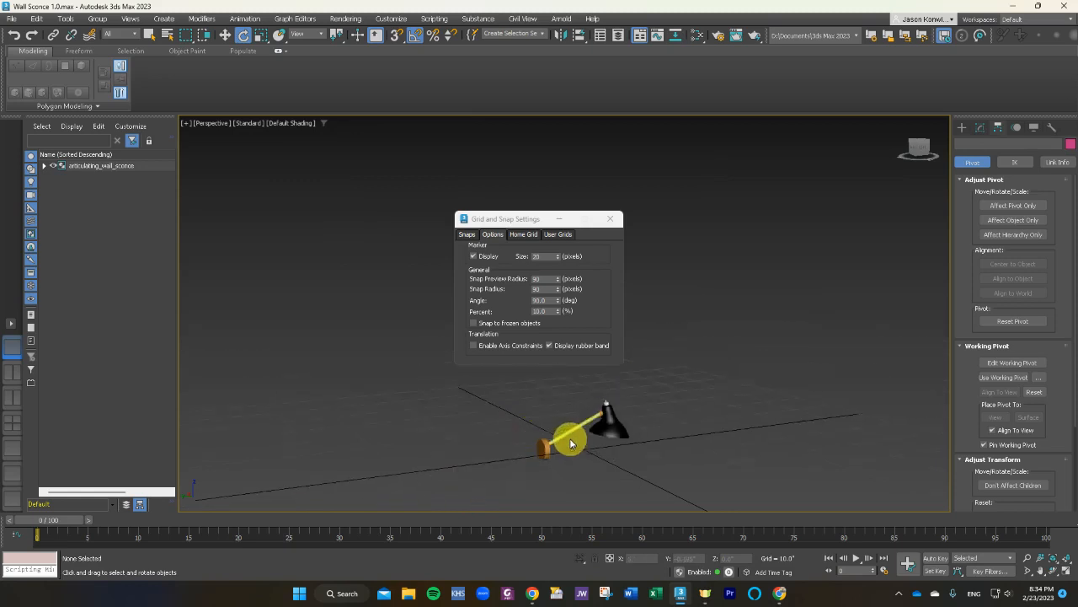
scroll(548, 374, "up", 3)
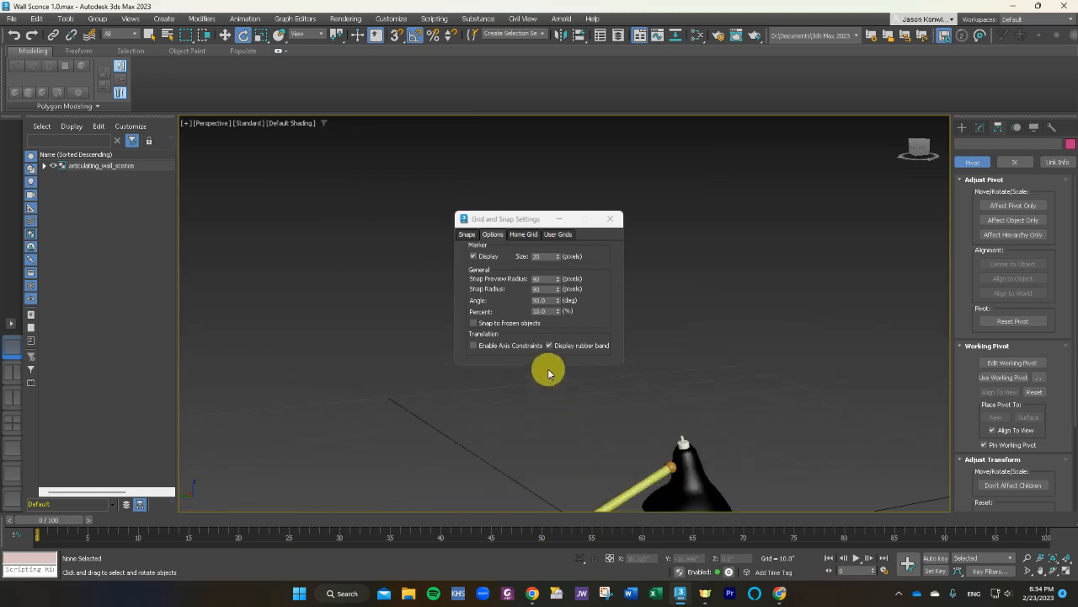
left_click(618, 222)
Create a wall box behind the sconce, about 11.9" in length, with width and height set to 84".
middle_click_drag(702, 392, 672, 267, "alt")
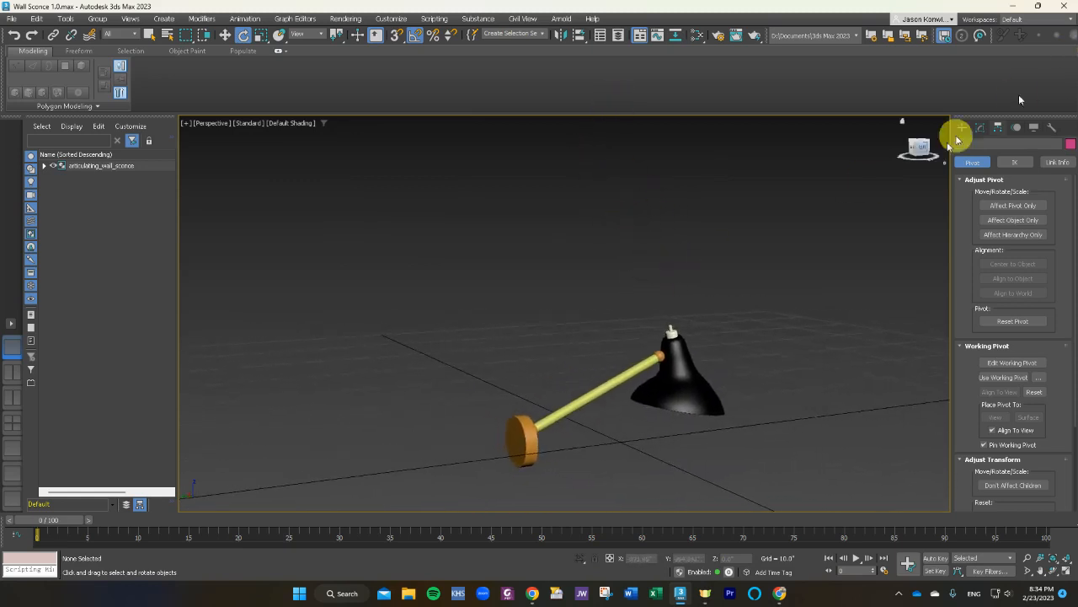
left_click(961, 127)
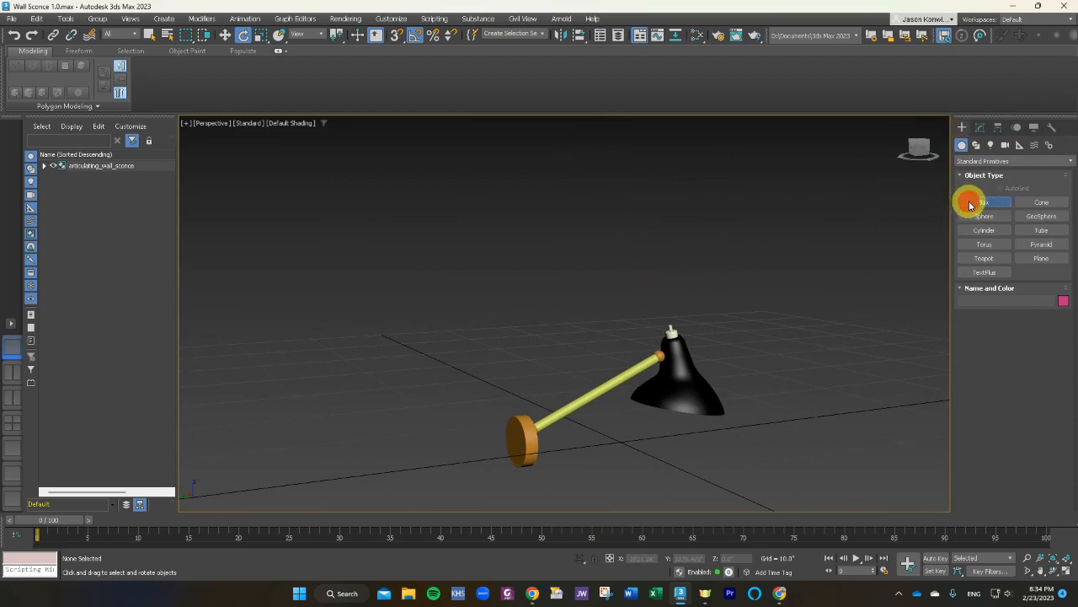
left_click_drag(363, 481, 325, 341)
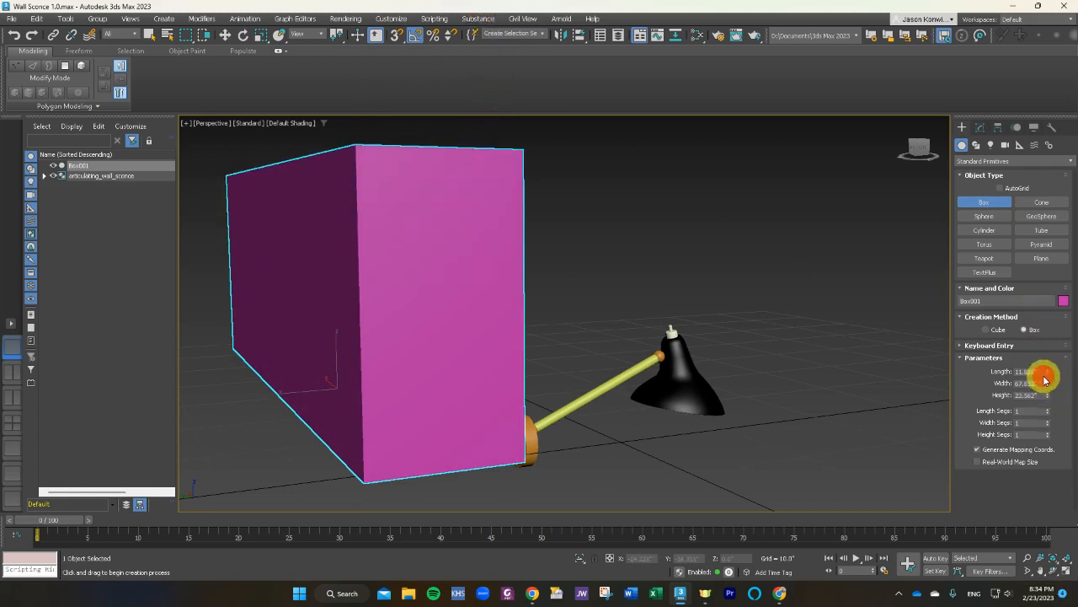
left_click_drag(1042, 384, 989, 395)
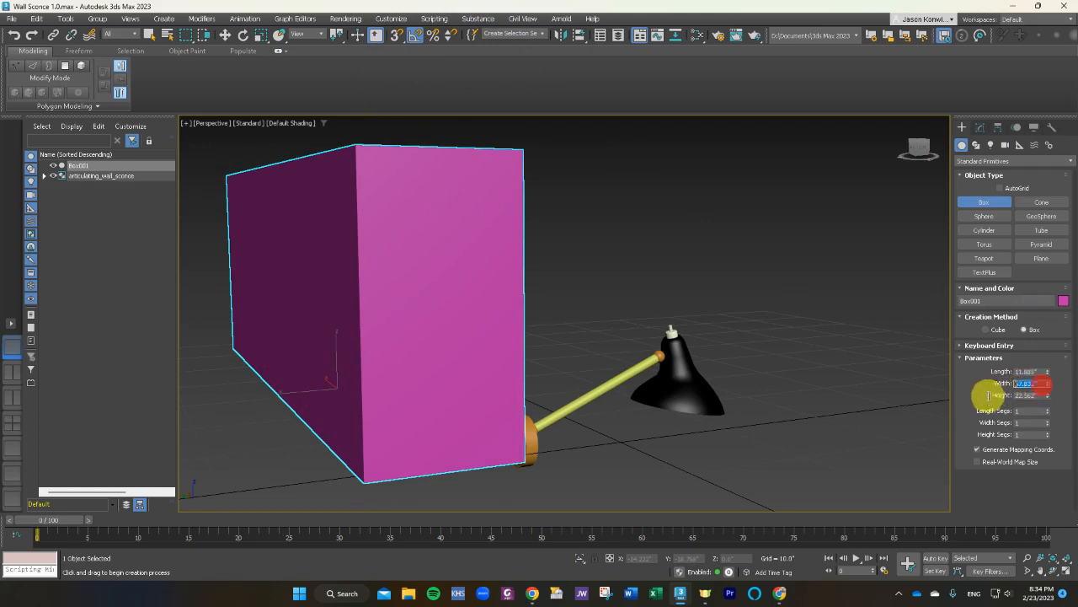
type("64")
key("Return")
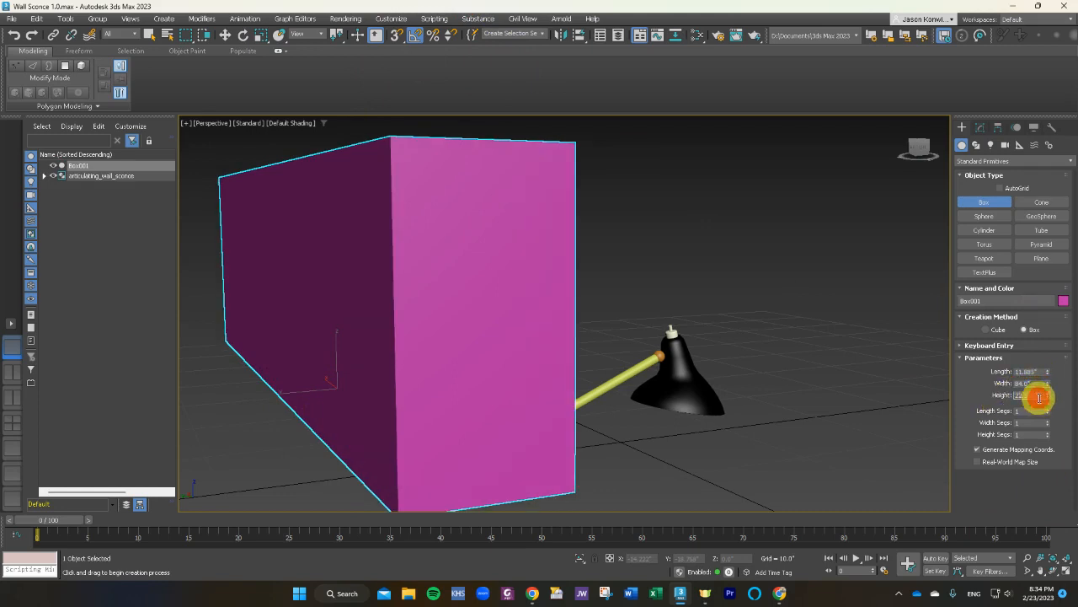
left_click_drag(1040, 396, 982, 398)
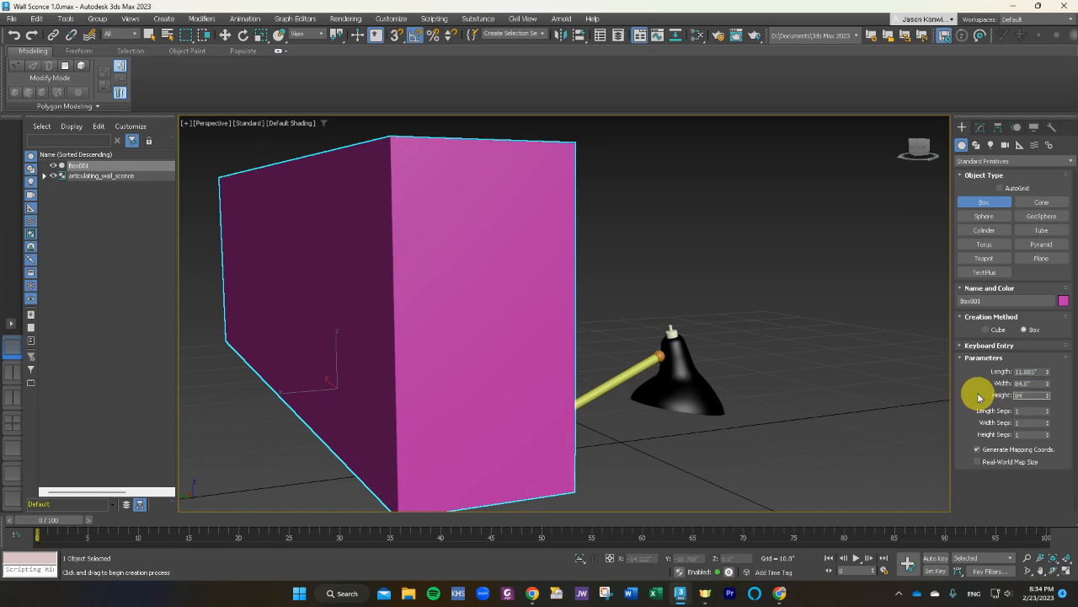
key("Return")
left_click(746, 430)
middle_click_drag(745, 429, 691, 409, "alt")
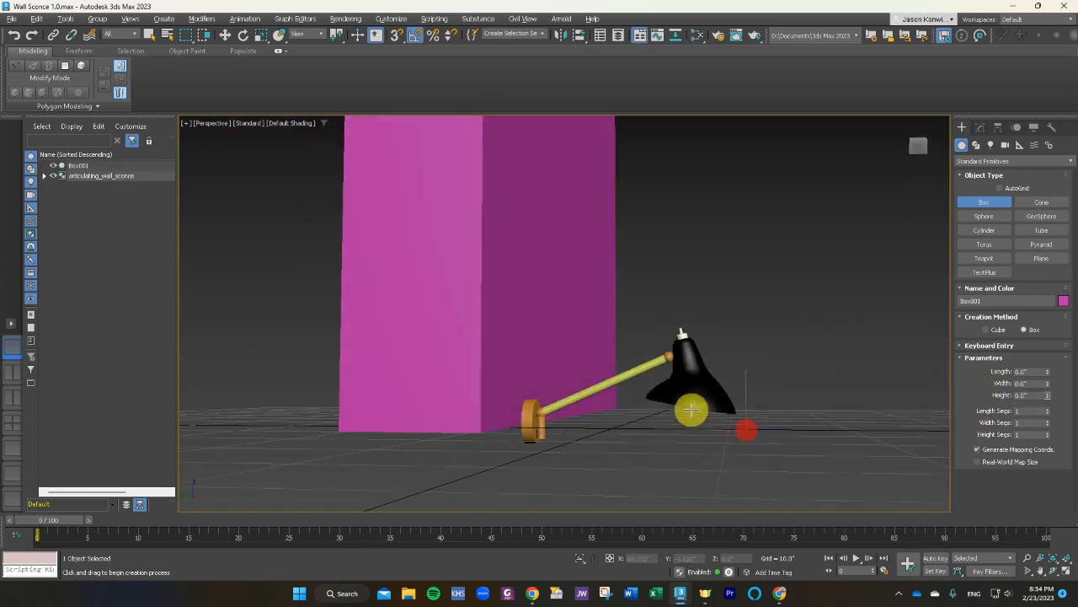
left_click_drag(691, 409, 520, 306)
right_click(944, 212)
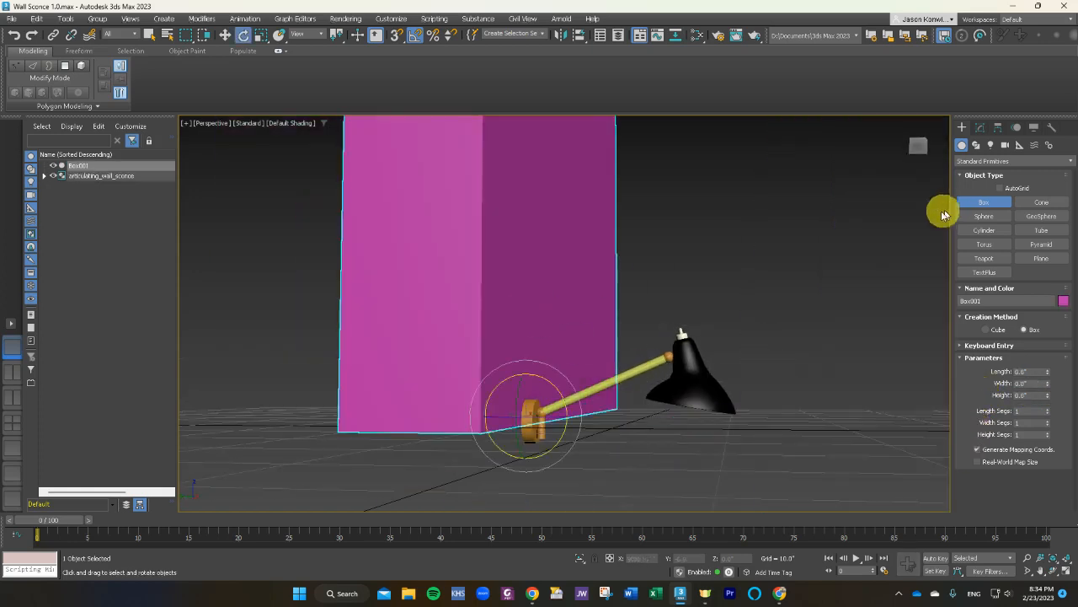
Change the wall box's object color to teal and deselect it.
left_click(226, 36)
left_click(542, 244)
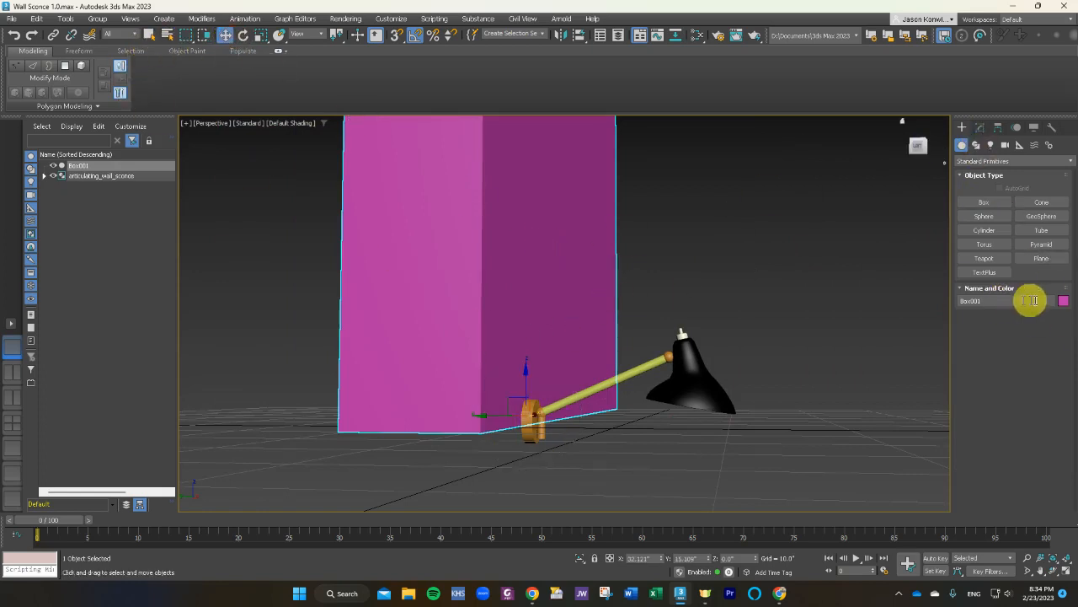
left_click(1064, 301)
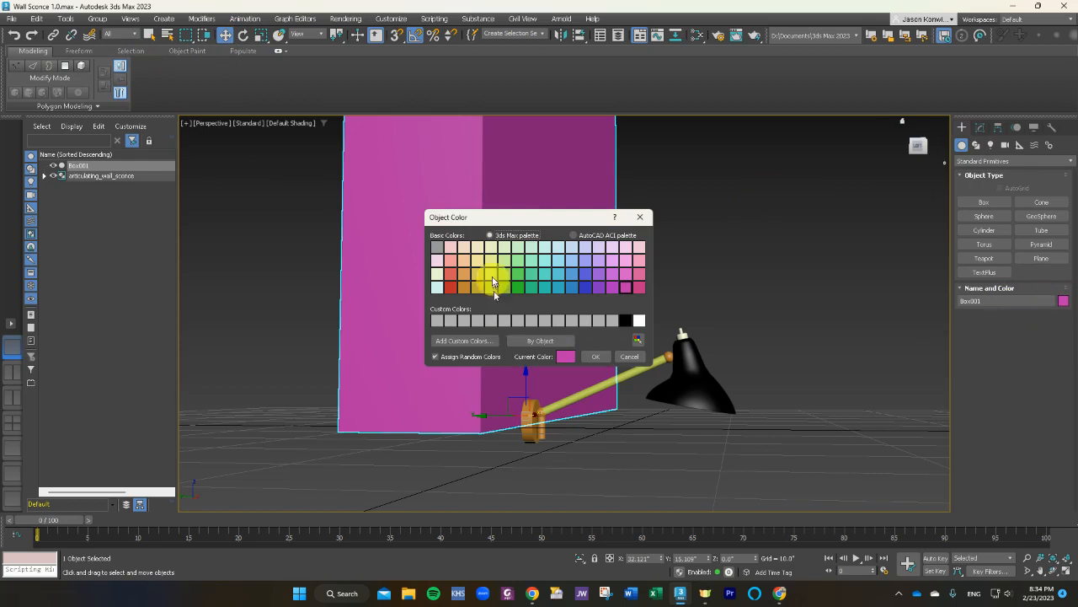
left_click(544, 275)
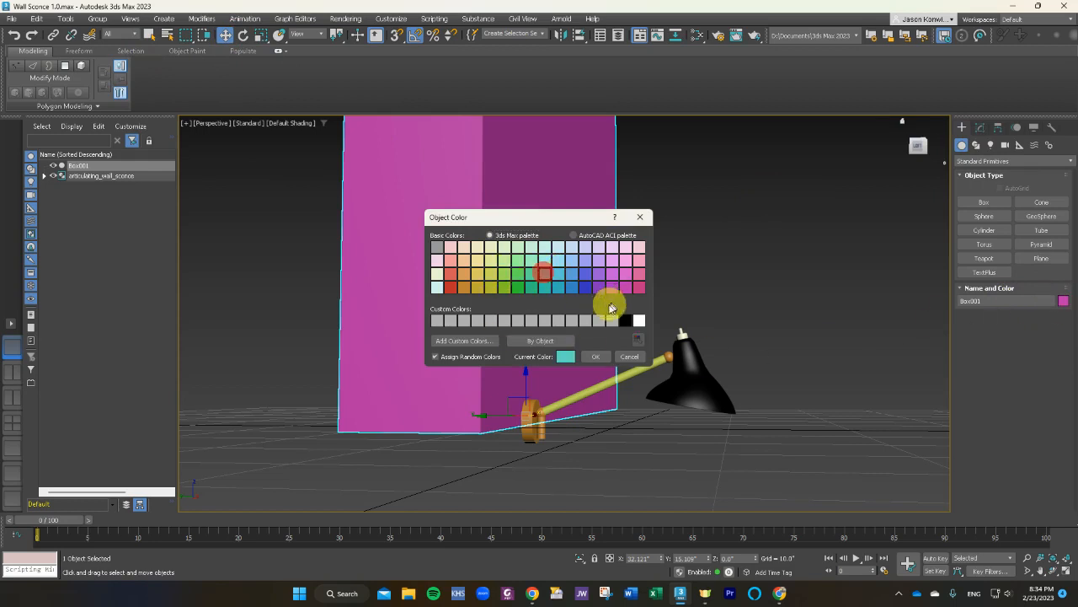
left_click(605, 357)
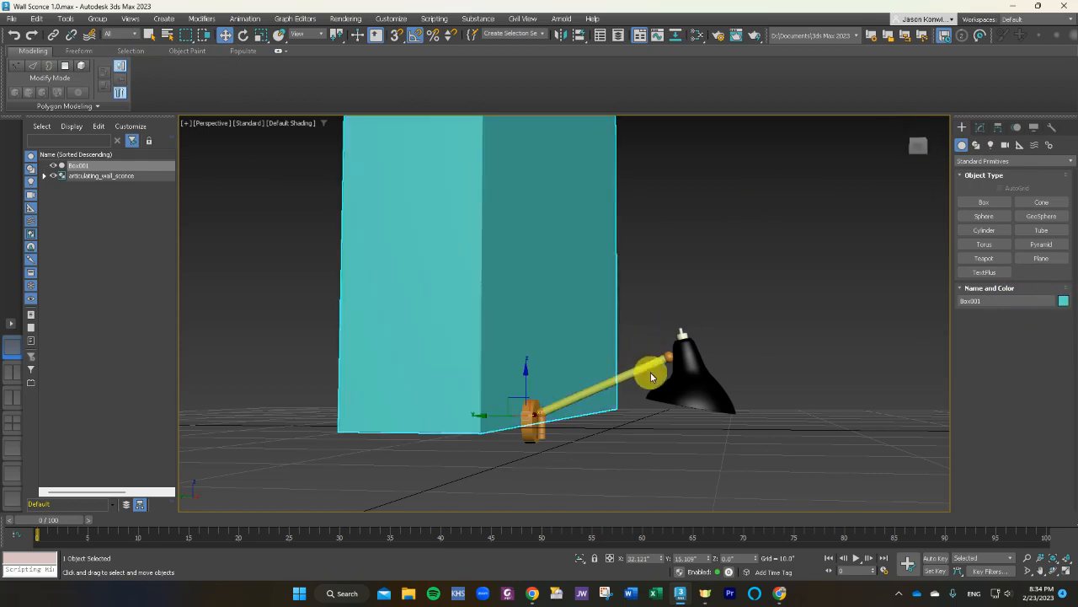
left_click(651, 373)
Move the articulating_wall_sconce group up the wall to about 48" in Z and deselect it.
scroll(543, 363, "down", 2)
middle_click_drag(606, 216, 529, 294)
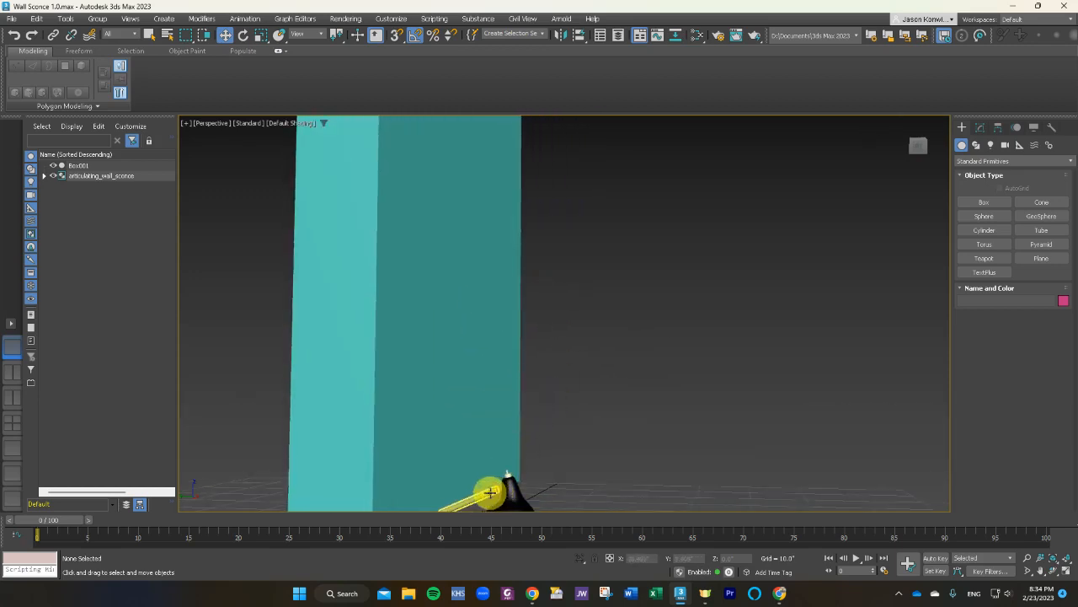
left_click(506, 481)
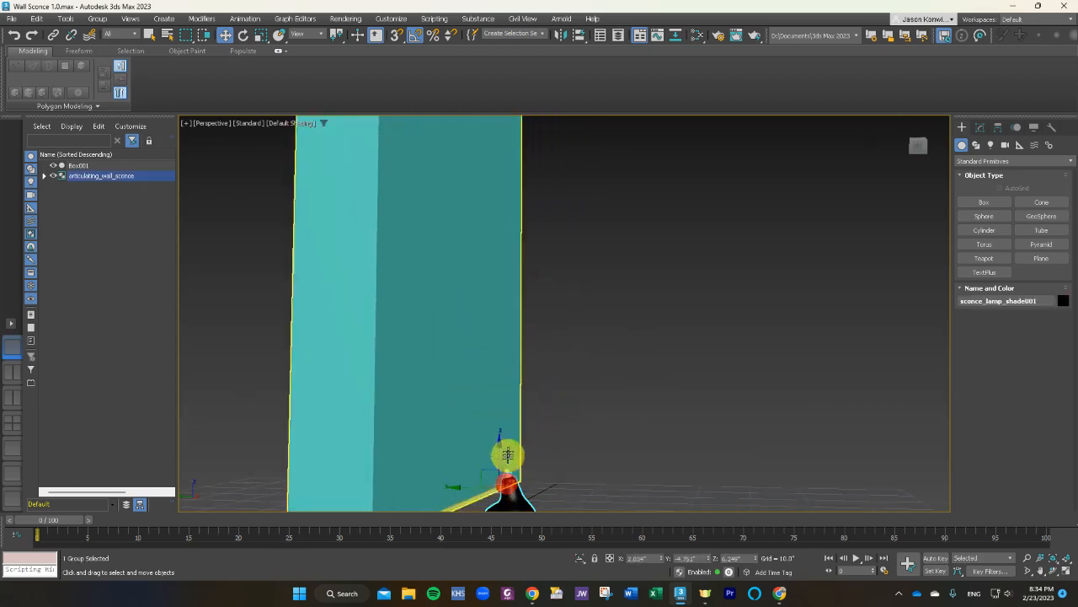
left_click(82, 179)
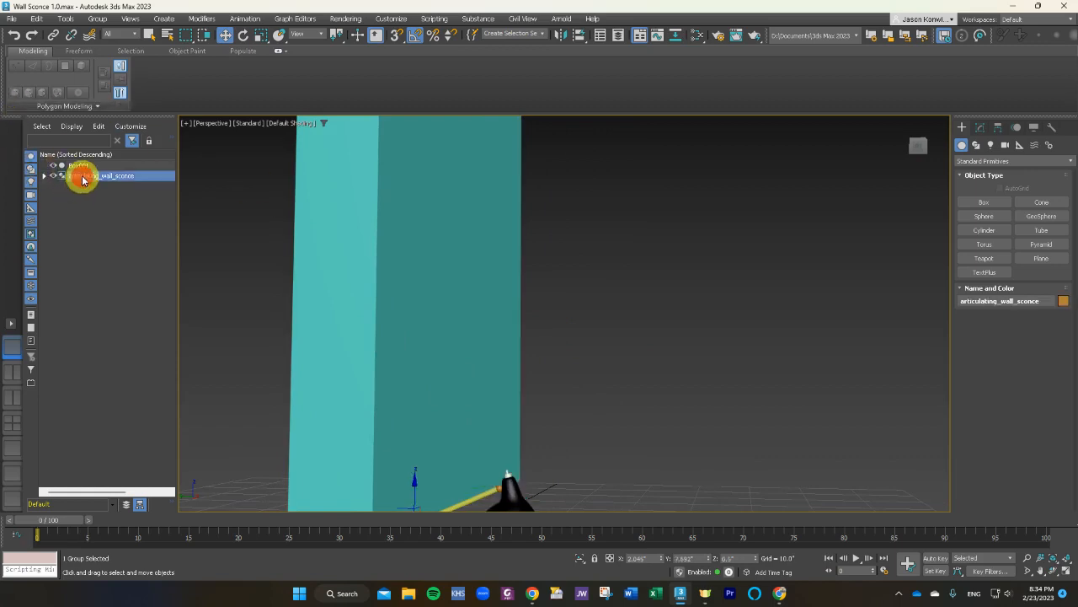
left_click(225, 35)
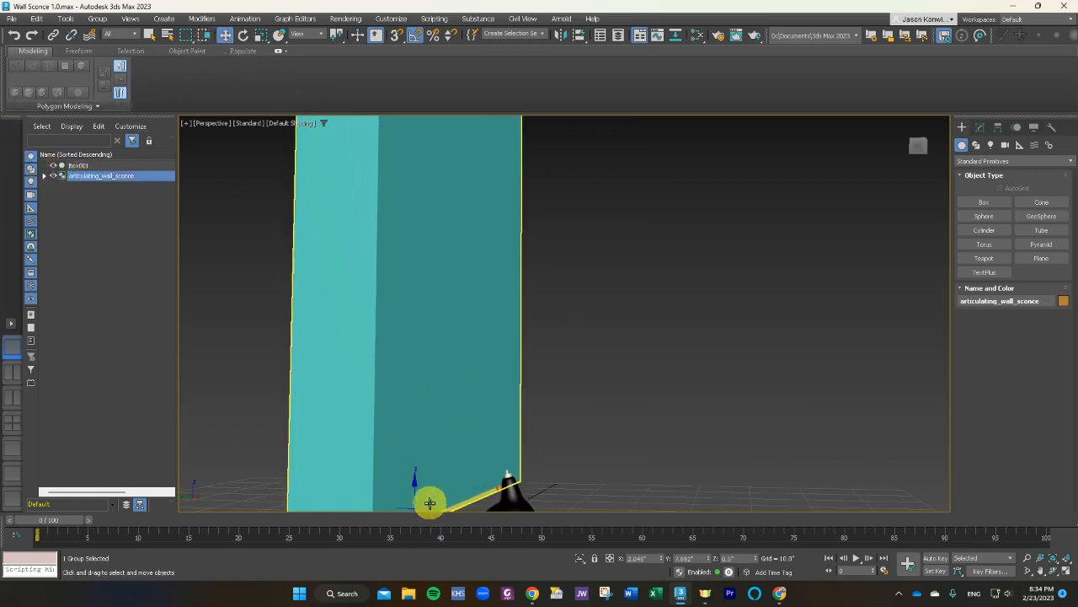
left_click_drag(409, 494, 402, 171)
scroll(452, 251, "up", 2)
scroll(453, 250, "down", 2)
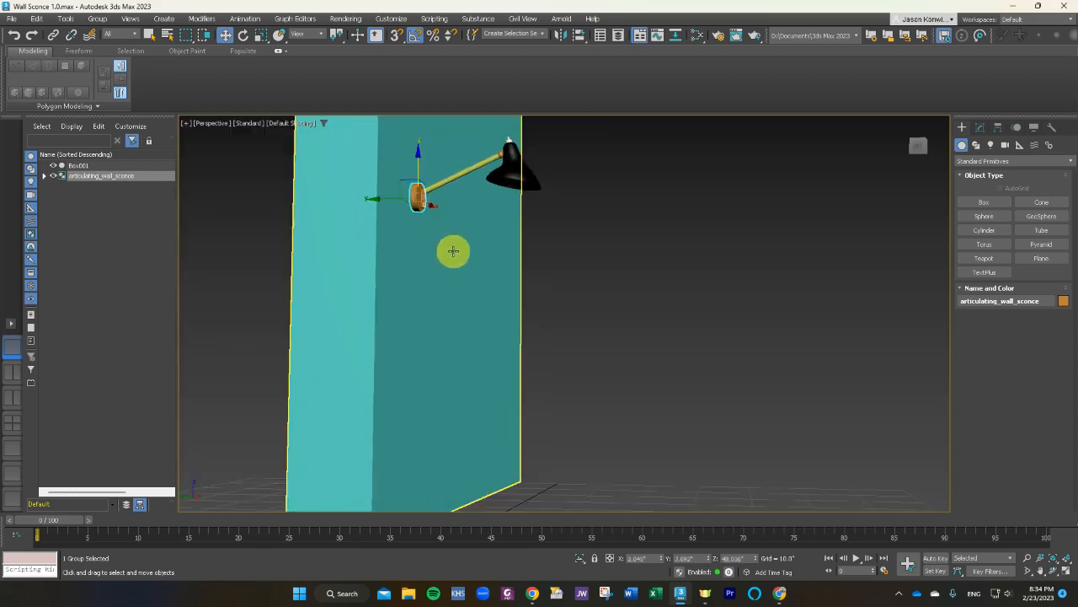
left_click(616, 281)
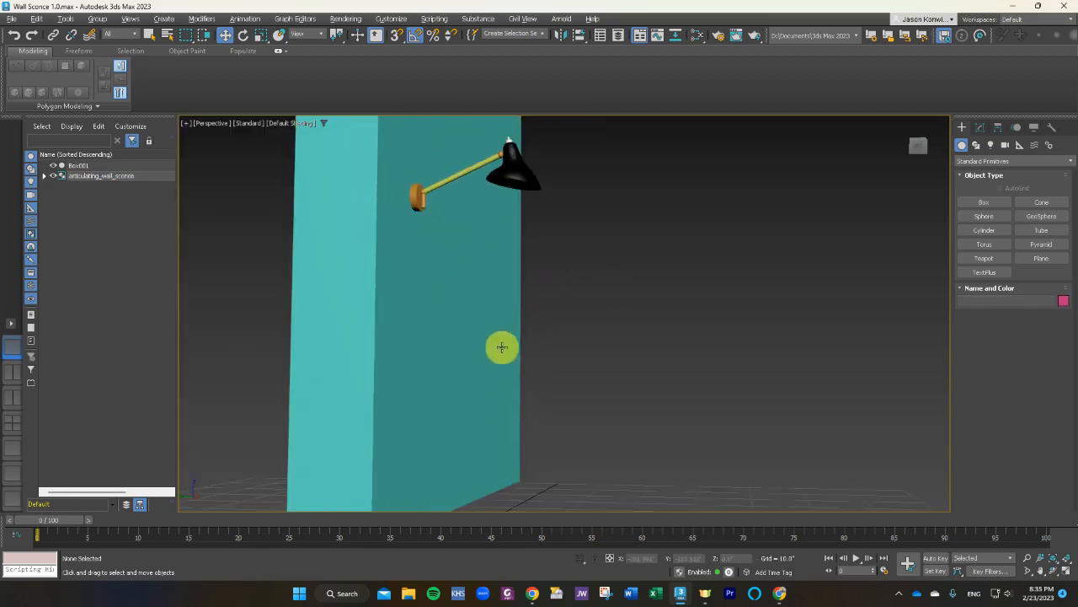
Turn off angle snap and rotate the articulating arm freely at its base, leaving it raised slightly in front of the wall.
scroll(500, 345, "up", 1)
left_click(450, 175)
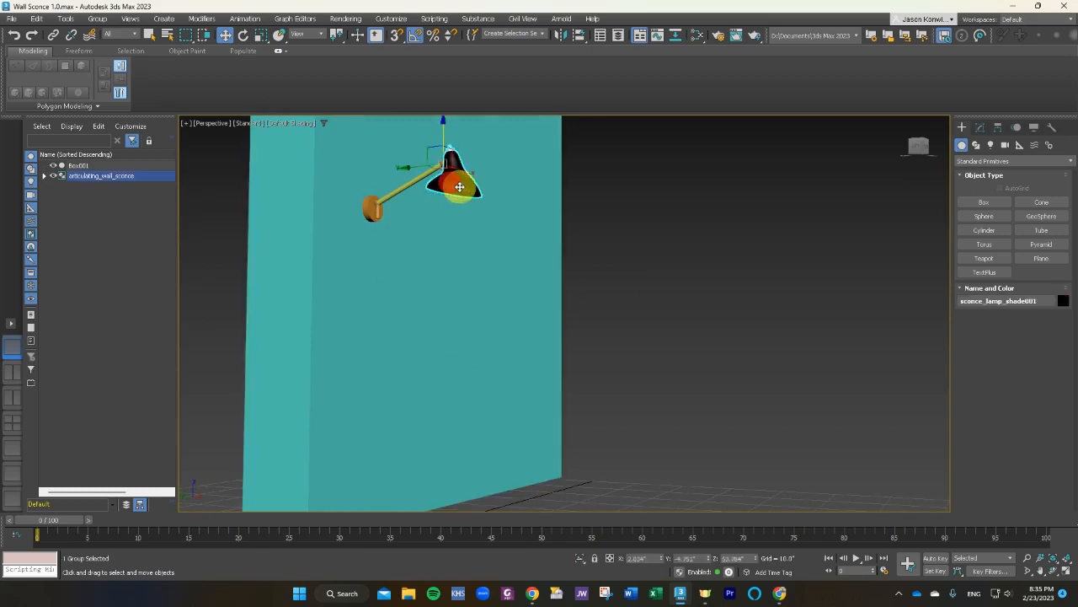
middle_click_drag(439, 227, 430, 283, "alt")
left_click(393, 278)
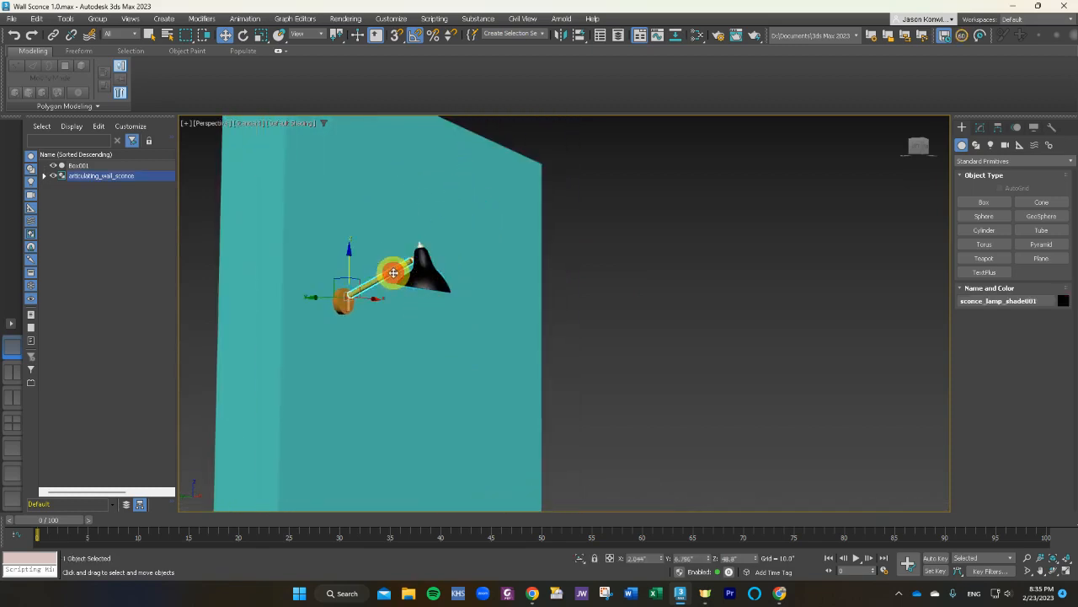
left_click(243, 35)
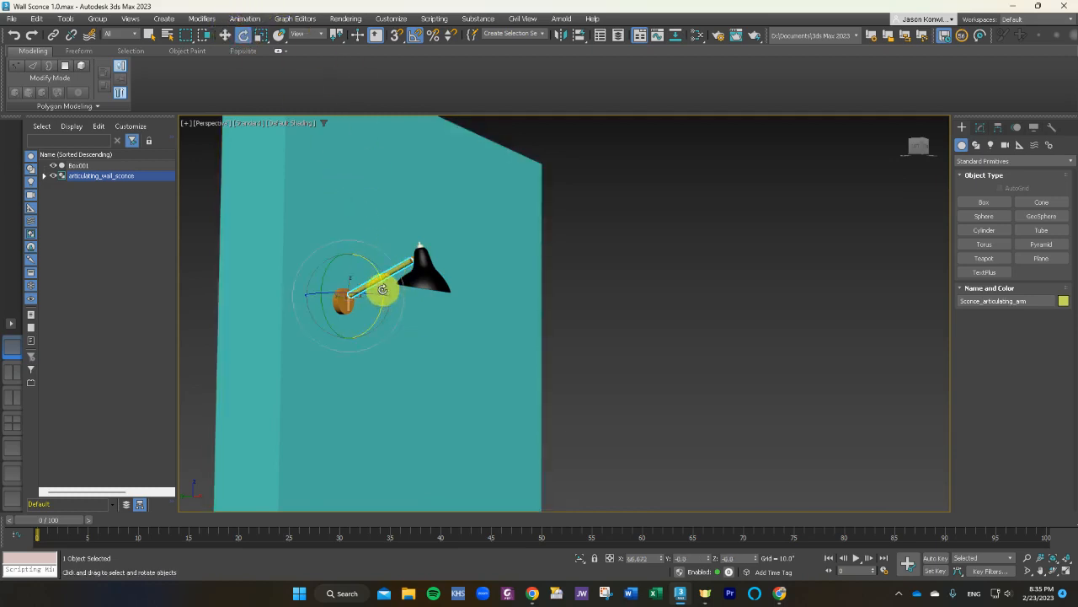
left_click_drag(382, 289, 381, 283)
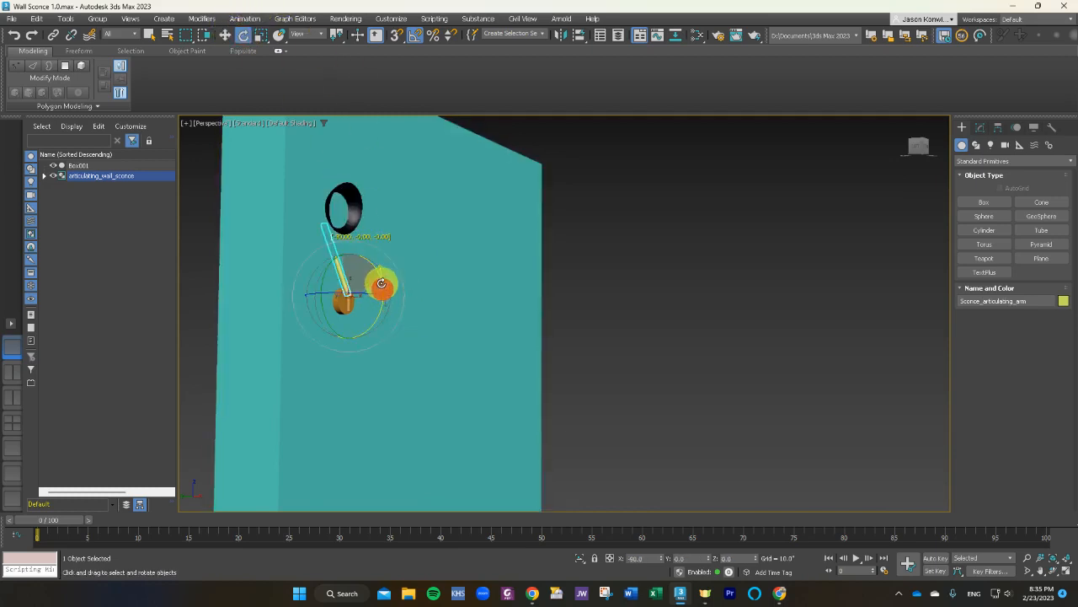
left_click(416, 35)
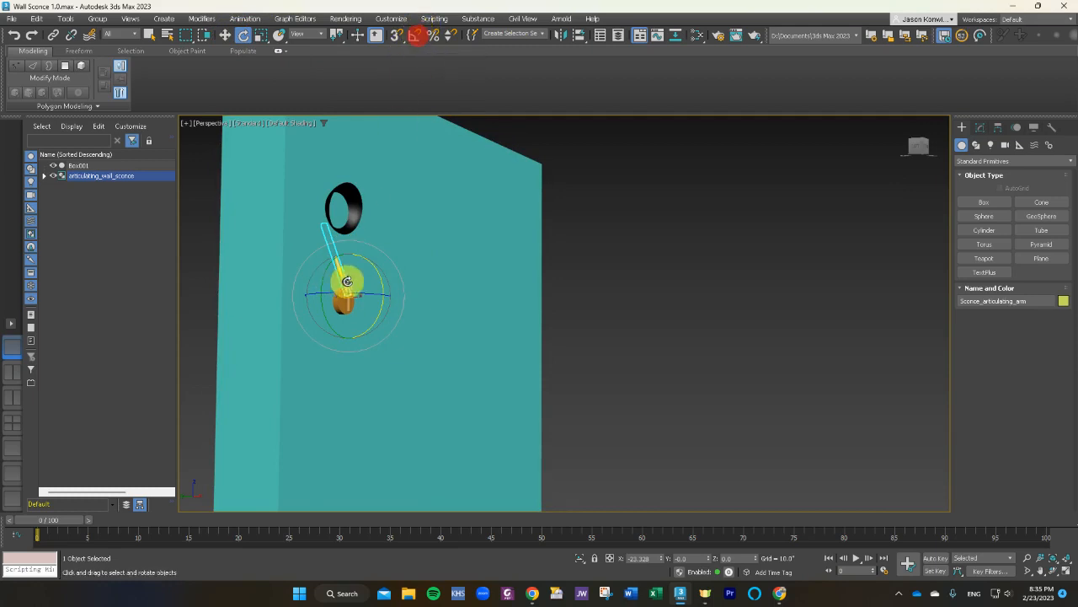
left_click_drag(370, 273, 362, 385)
Tilt the lamp shade slightly about its ball hinge so it points down.
left_click(440, 268)
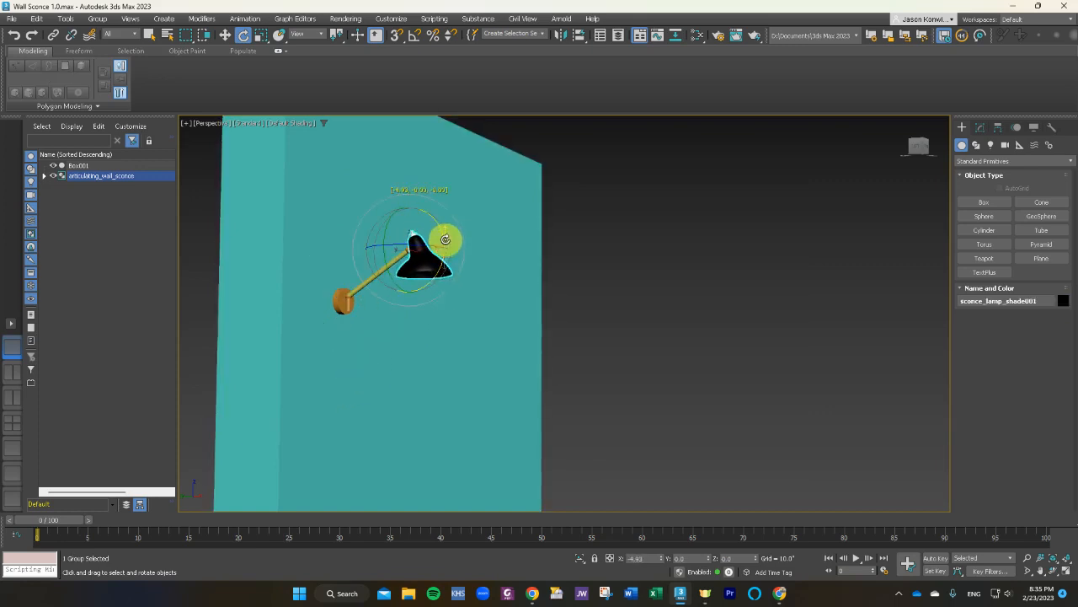
left_click_drag(445, 239, 439, 240)
left_click(421, 320)
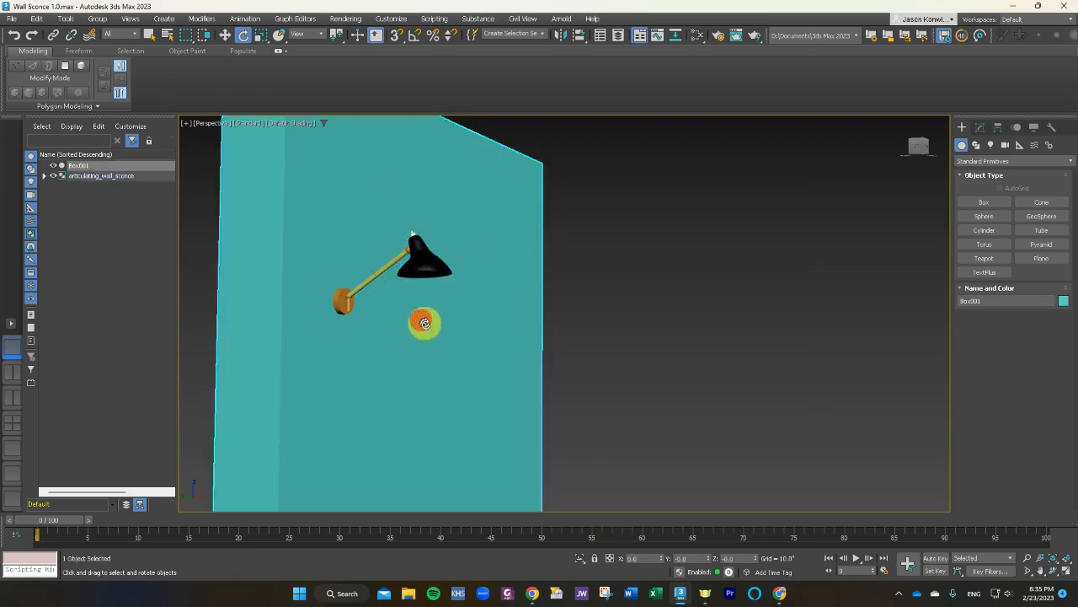
middle_click_drag(436, 359, 414, 357, "alt")
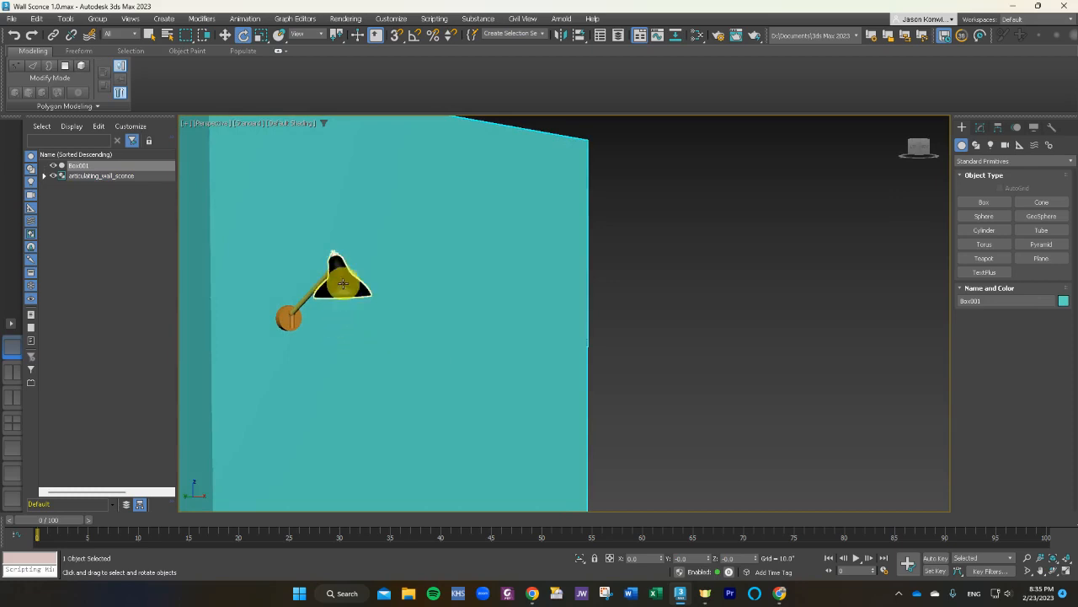
left_click(285, 321)
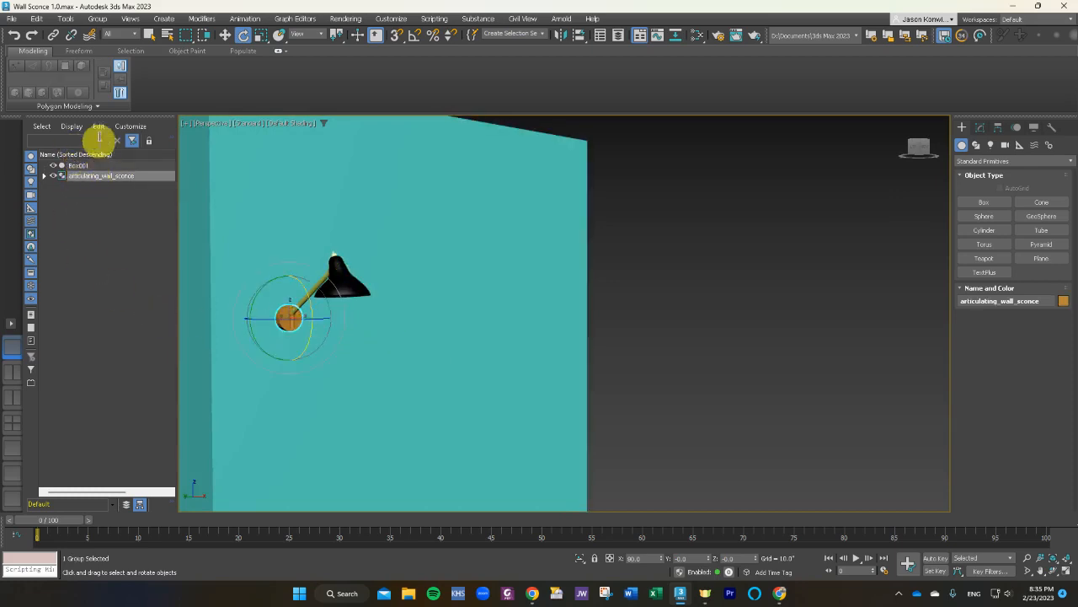
left_click(227, 35)
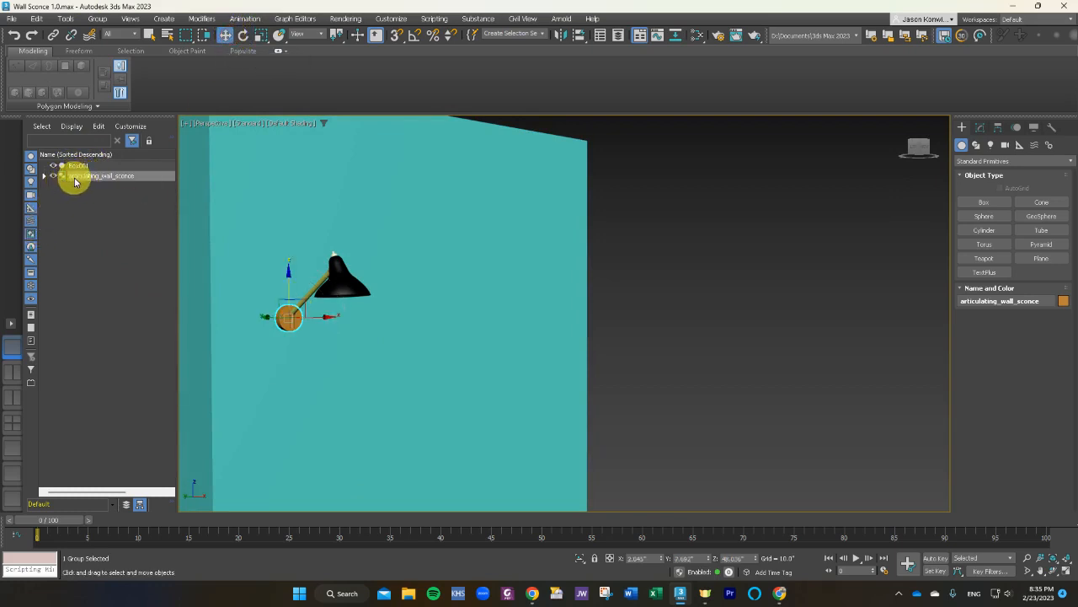
left_click_drag(289, 317, 376, 315, "shift")
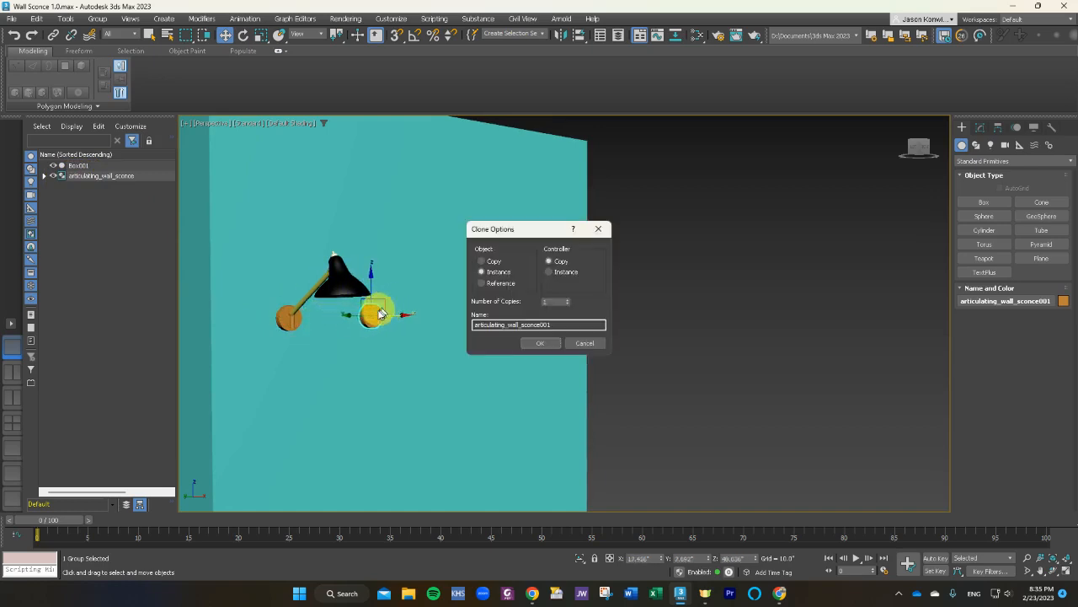
left_click(583, 344)
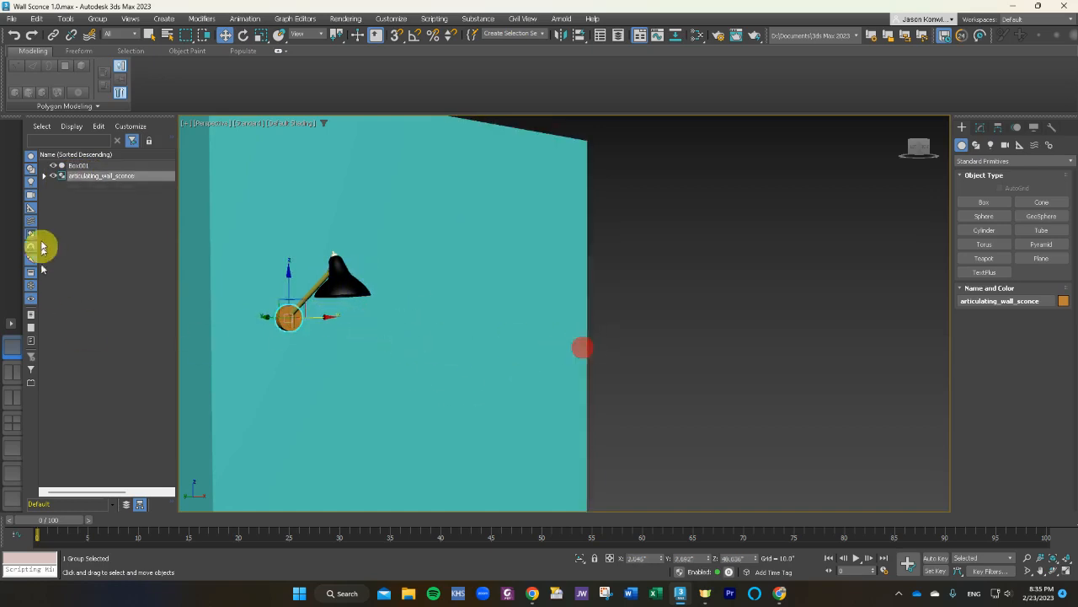
Select the articulating_wall_sconce group with all its linked parts and clone it as an instance about 43" along the wall in X.
double_click(76, 180)
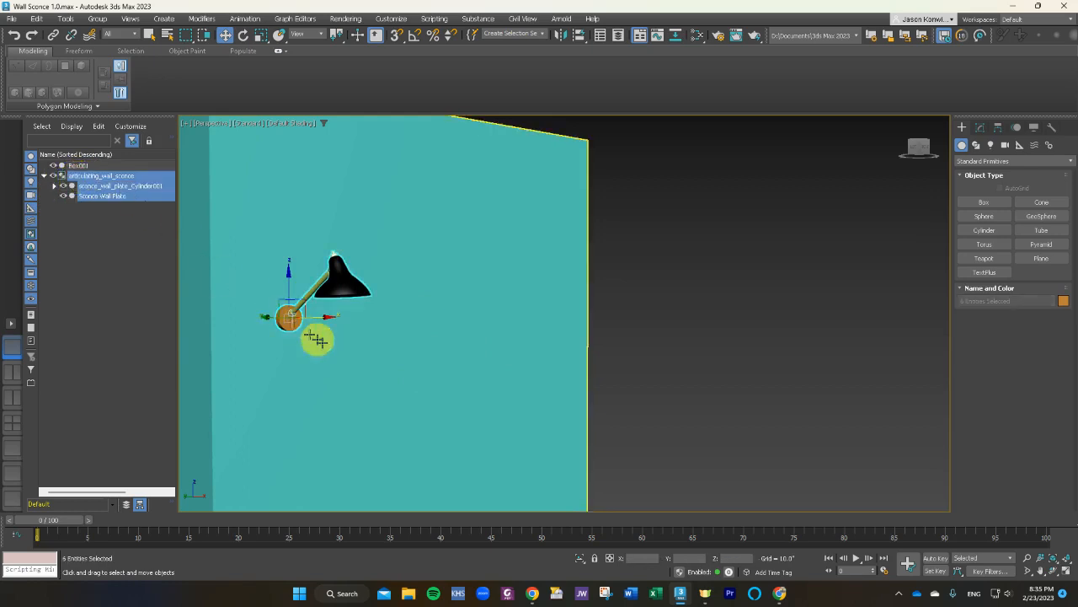
left_click_drag(322, 320, 528, 287, "shift")
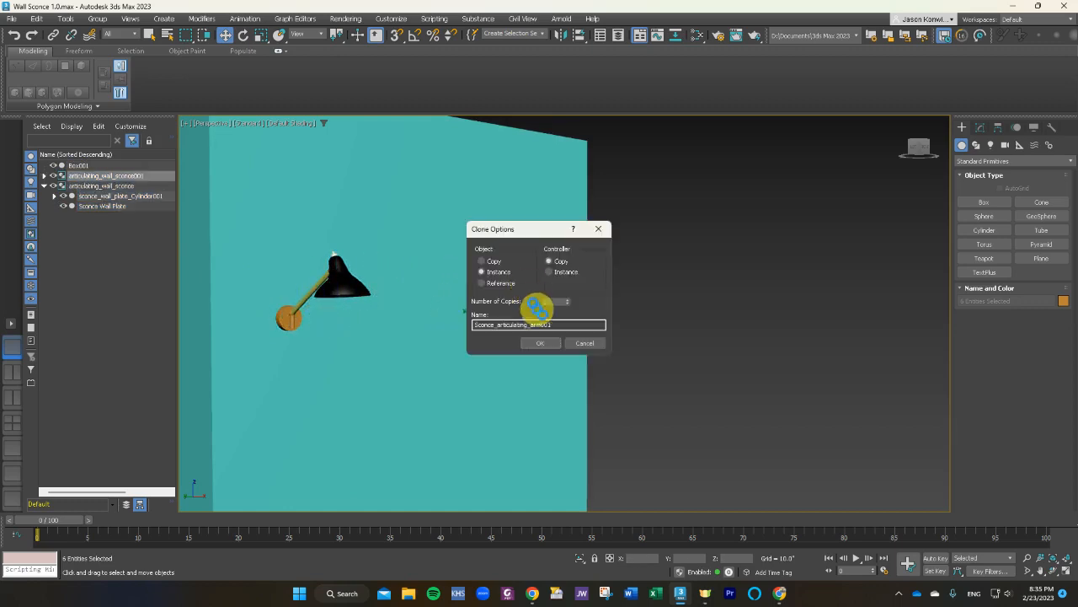
left_click(552, 344)
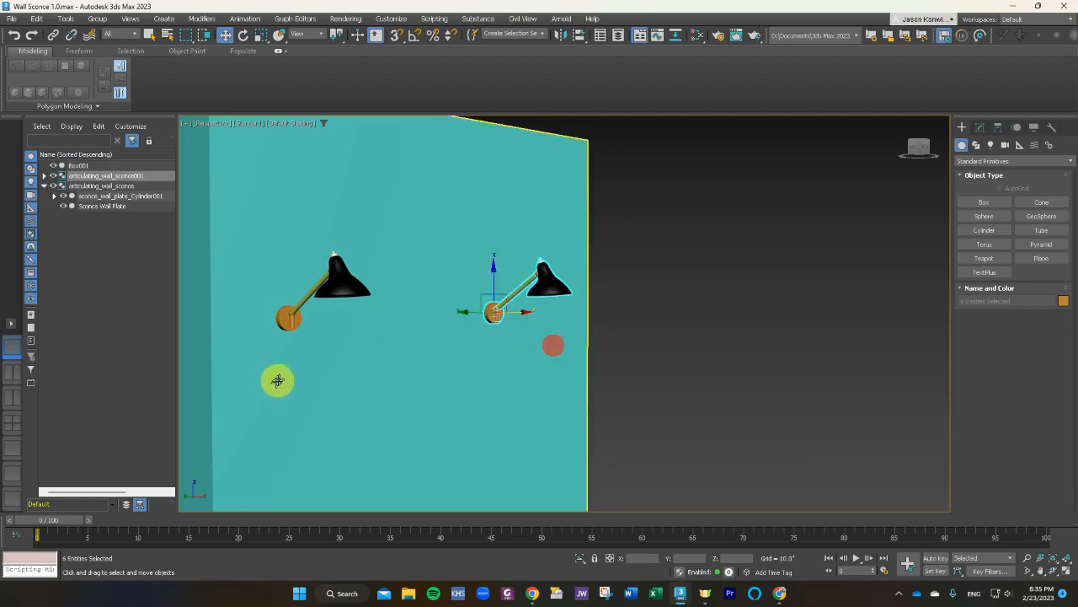
Change the object color of the original sconce's wall plate group to pale cream and deselect it.
left_click(288, 321)
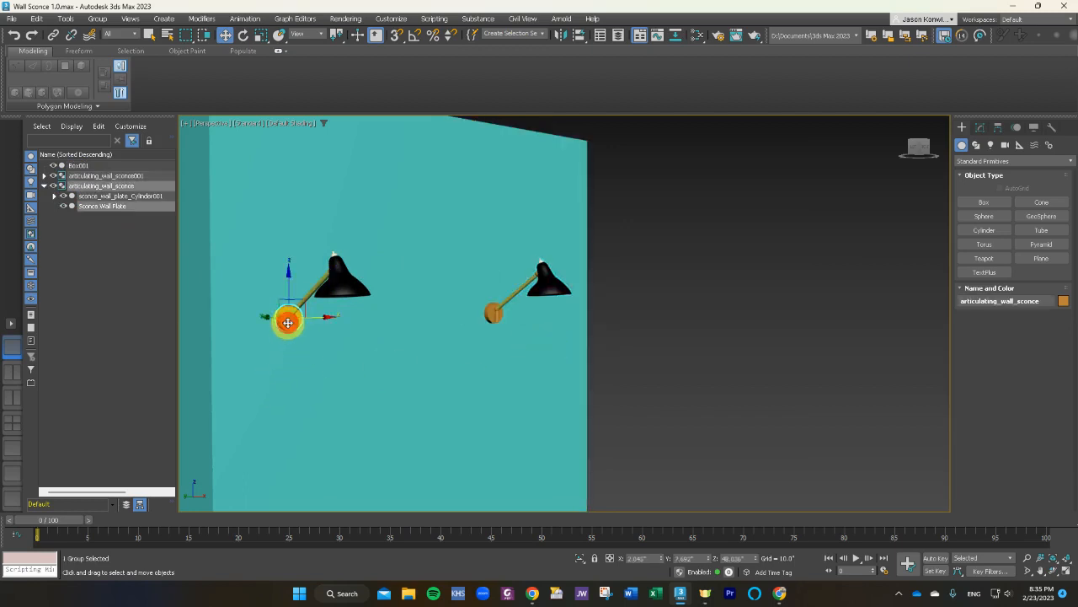
left_click(1064, 302)
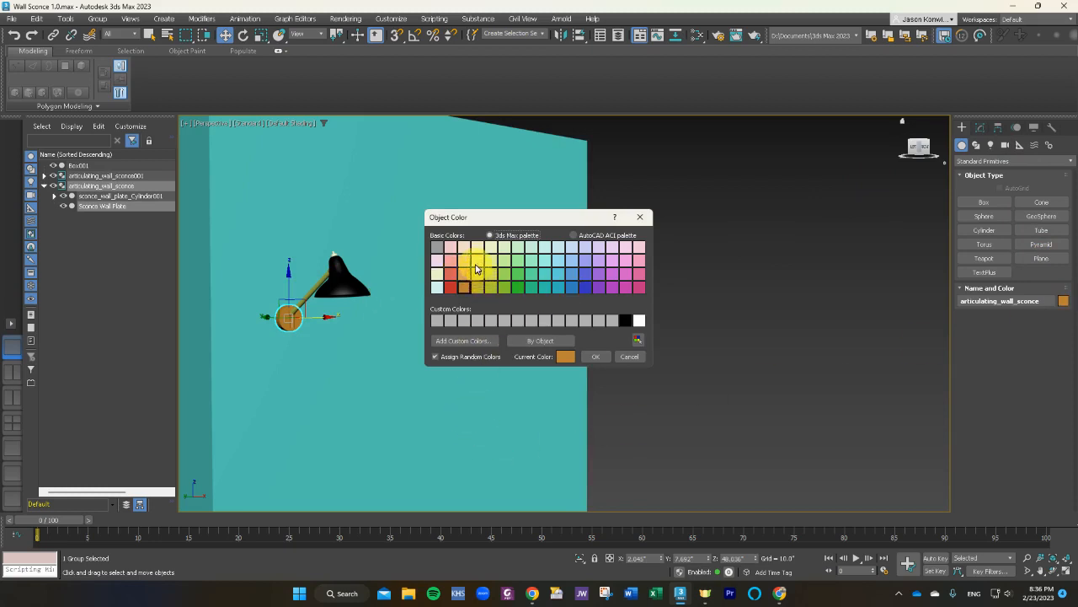
left_click(587, 356)
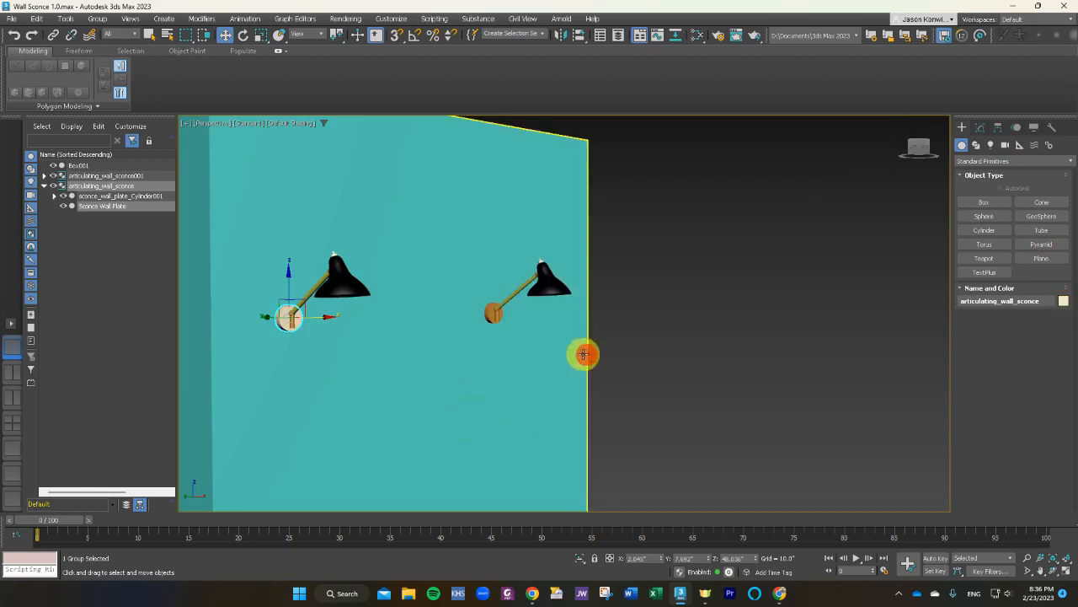
left_click(687, 253)
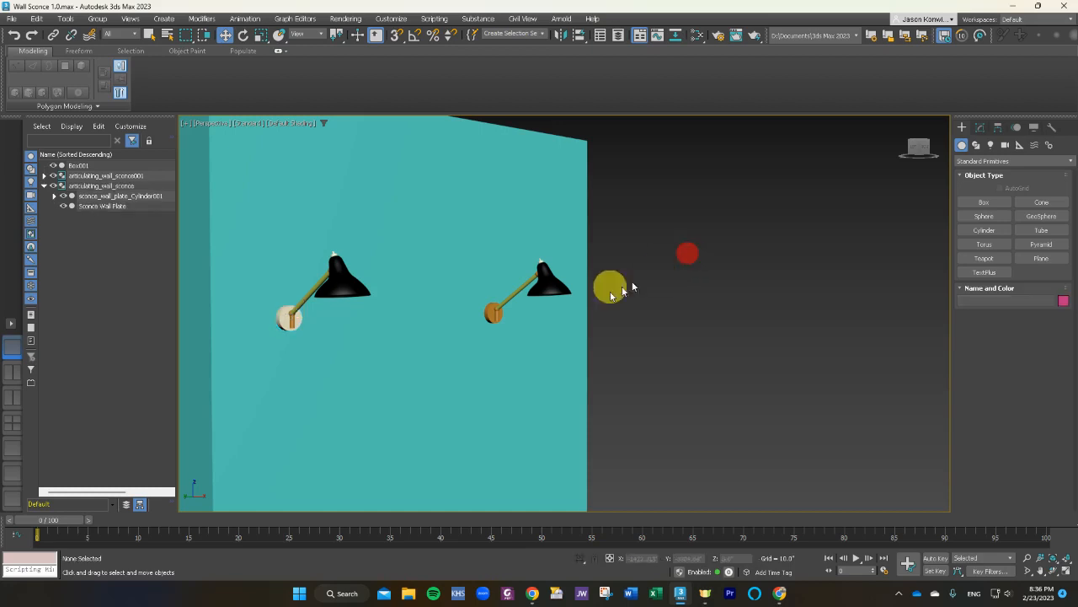
Check the cloned sconce's wall plate color, undo the color change on the original plate, and clear the selection.
left_click(492, 314)
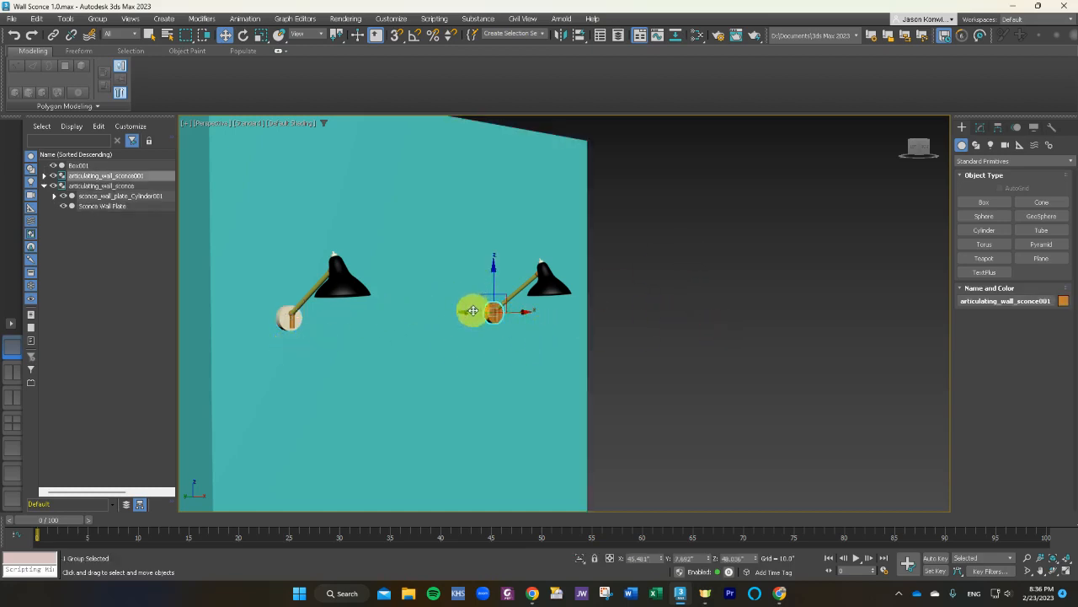
key("ctrl+z")
key("ctrl+z")
key("ctrl+z")
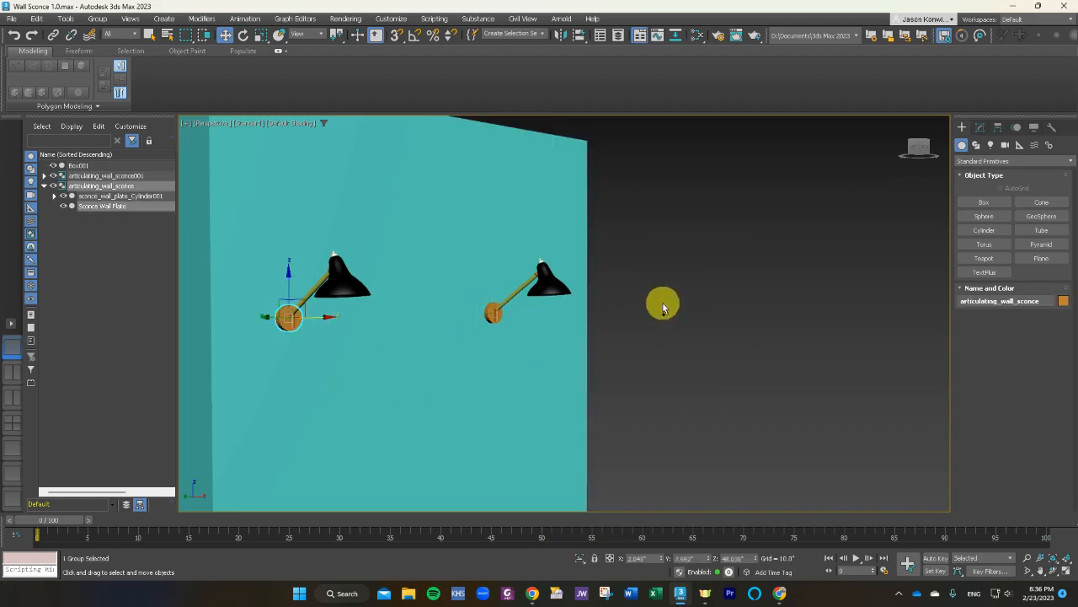
left_click(666, 310)
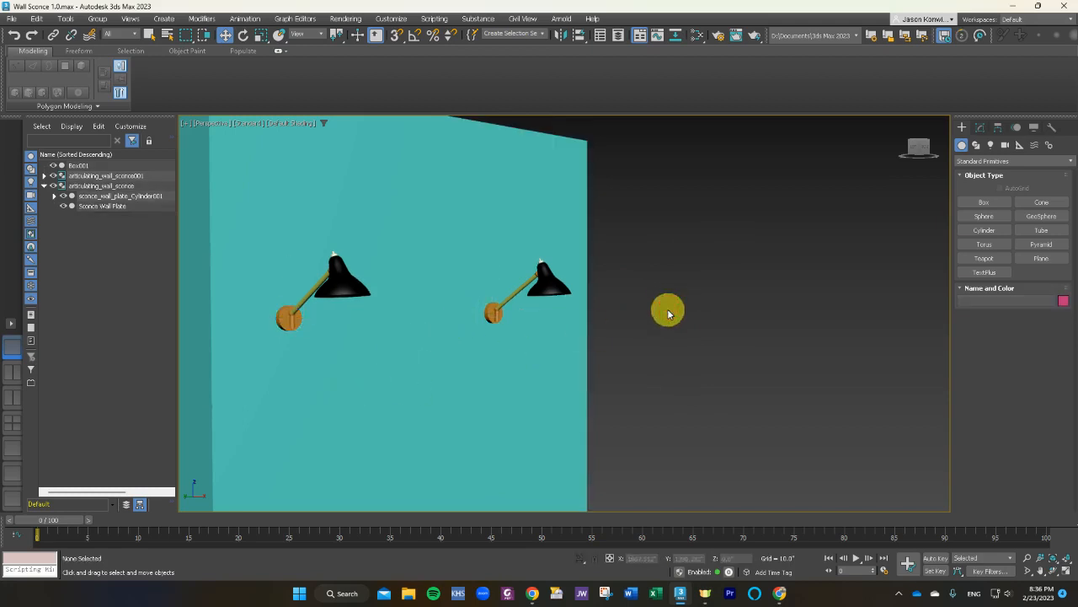